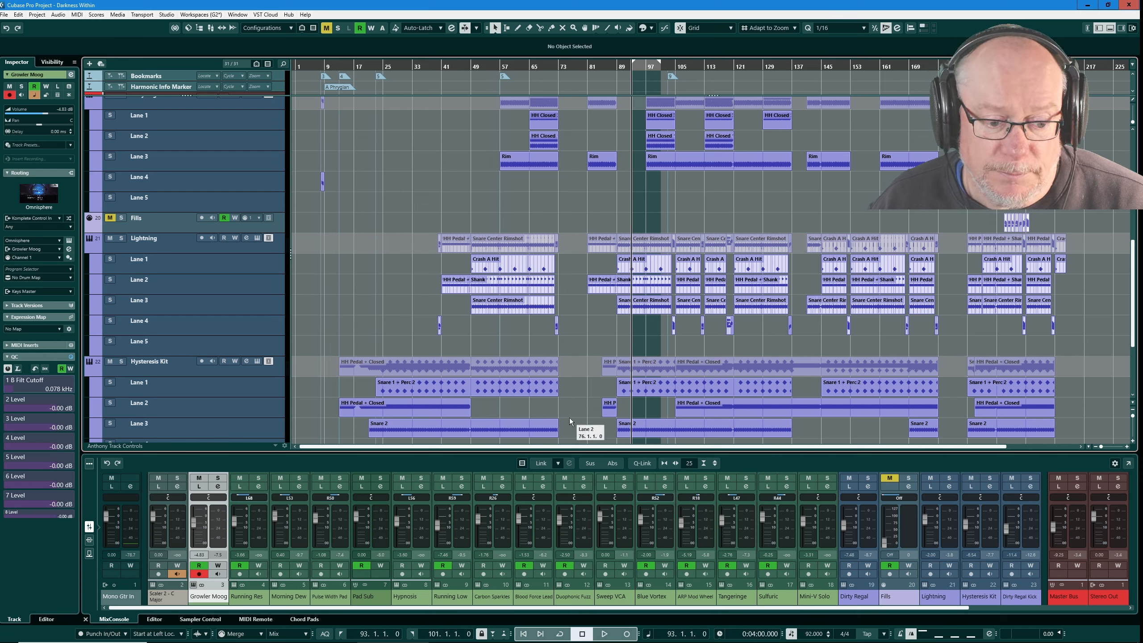
- Play the Darkness Within arrangement from bar 93 and stop playback
{"action": "key", "text": "space"}
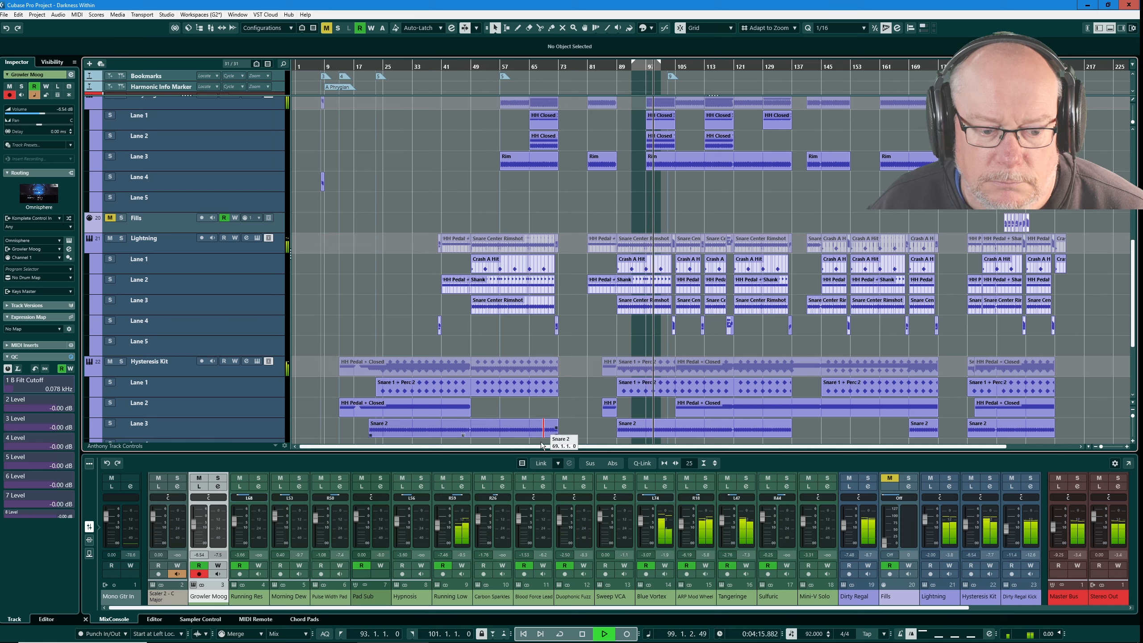
{"action": "left_click", "coordinate": [581, 634]}
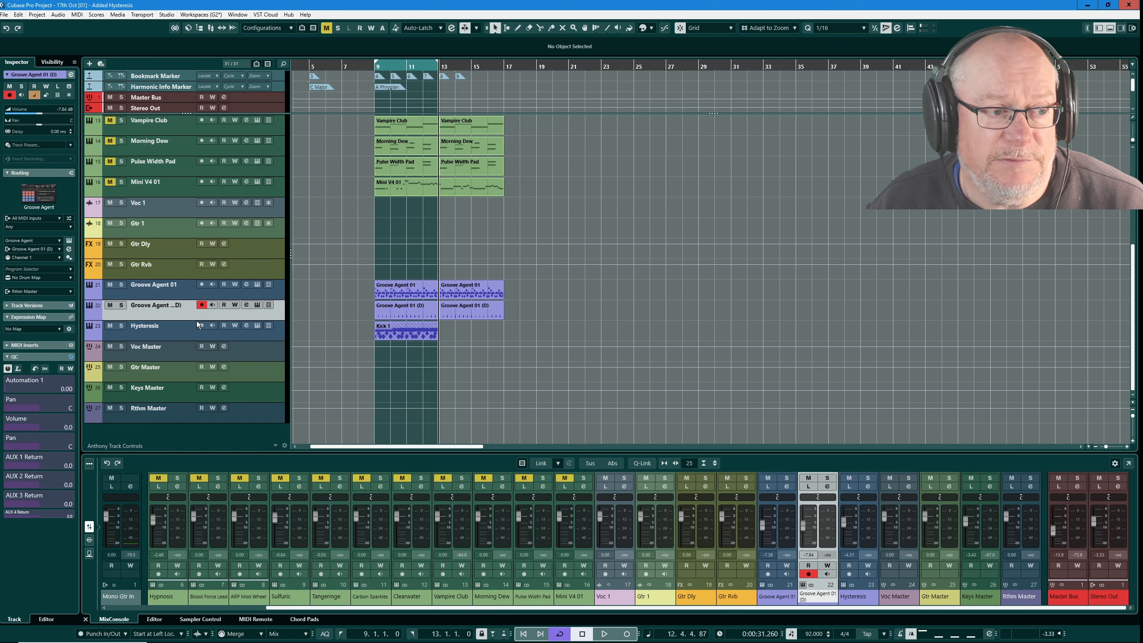
- Lower the Master Bus level while the cycle from bar 9 to 13 plays, and stop playback
{"action": "scroll", "coordinate": [197, 321], "scroll_direction": "up", "scroll_amount": 5}
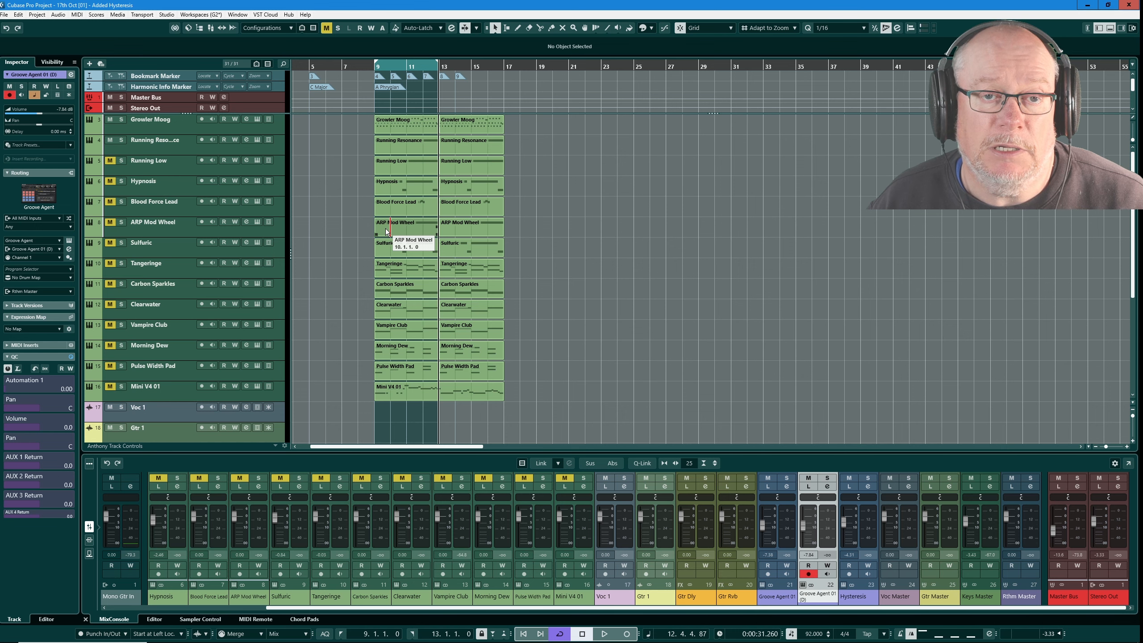
{"action": "scroll", "coordinate": [187, 259], "scroll_direction": "down", "scroll_amount": 5}
{"action": "scroll", "coordinate": [188, 259], "scroll_direction": "up", "scroll_amount": 5}
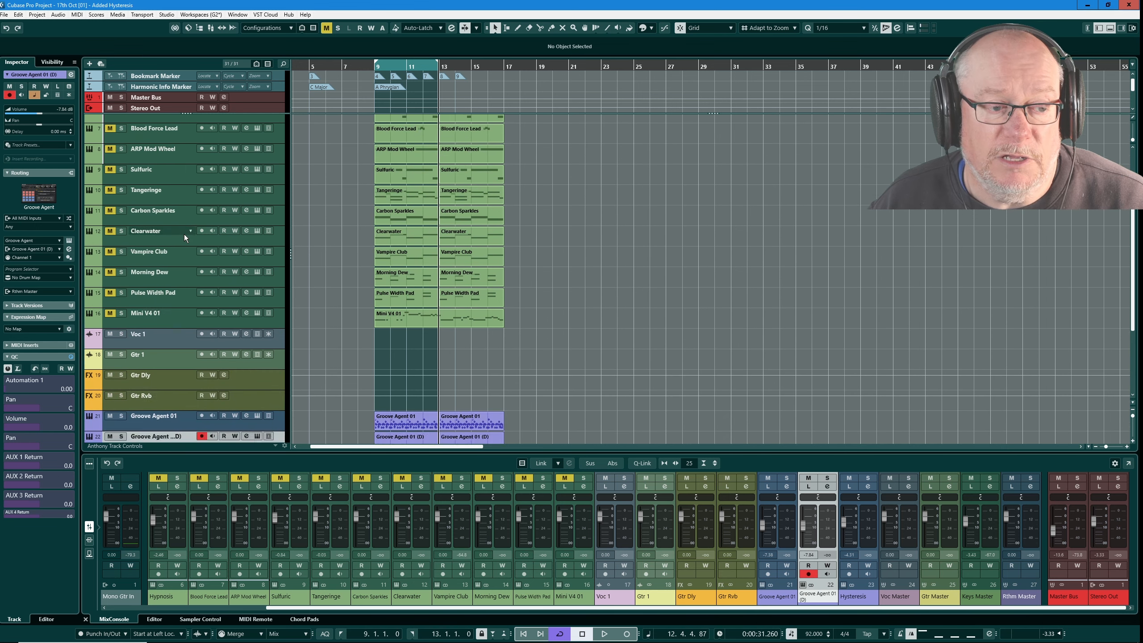
{"action": "scroll", "coordinate": [190, 161], "scroll_direction": "down", "scroll_amount": 5}
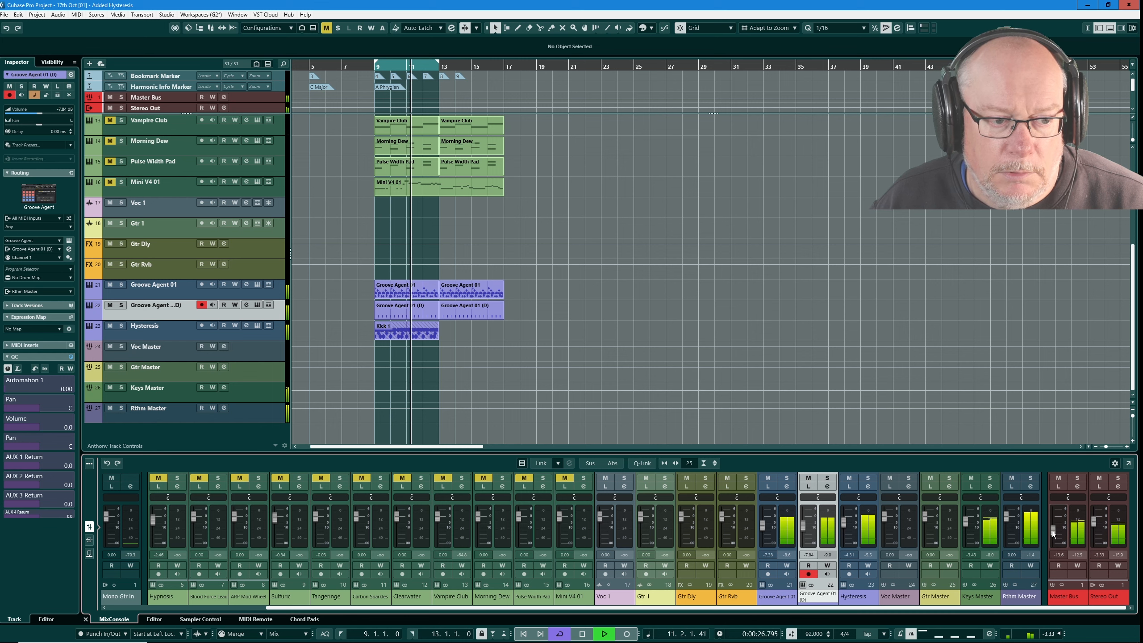
{"action": "left_click_drag", "start_coordinate": [1052, 531], "coordinate": [1051, 540]}
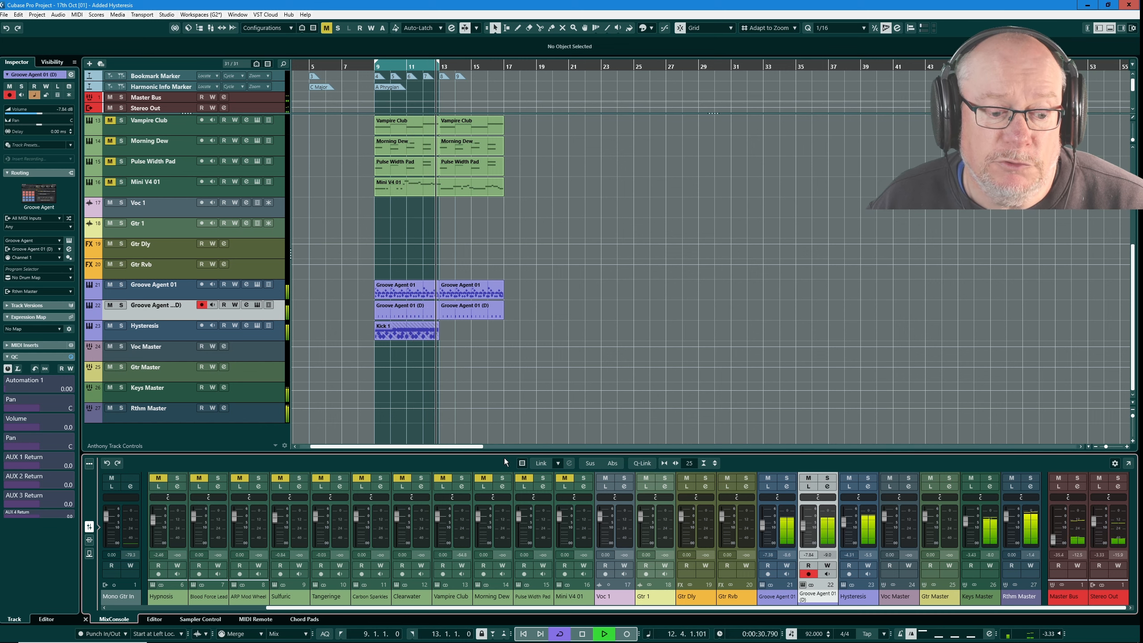
{"action": "key", "text": "space"}
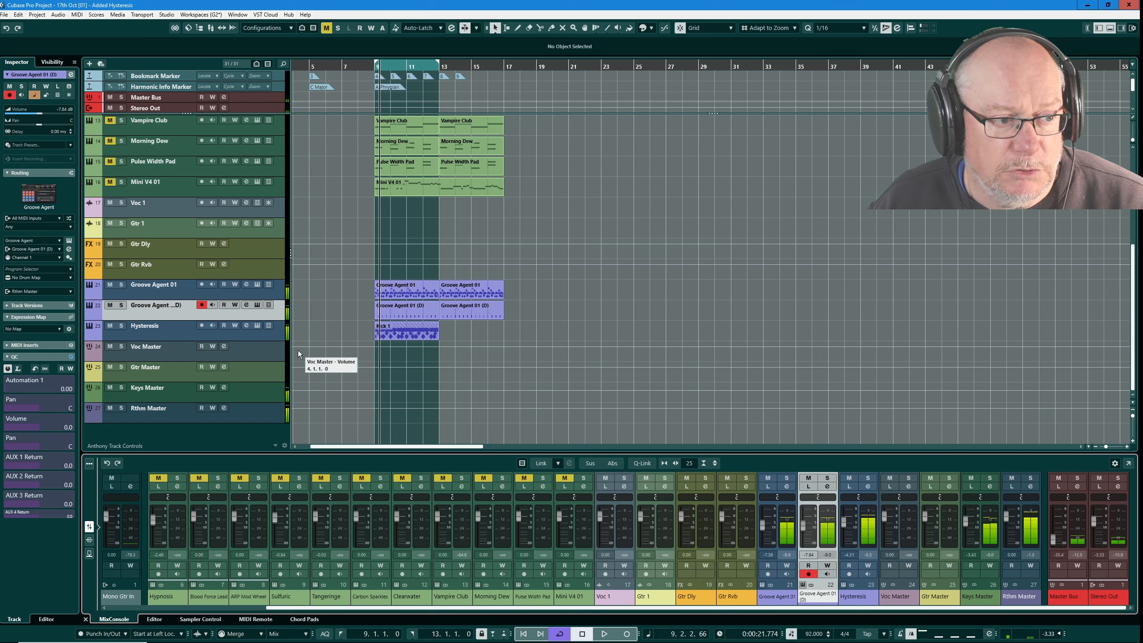
- Open the Groove Agent 01 track's instrument and show the notes of its first part in an enlarged drum editor
{"action": "left_click", "coordinate": [258, 283]}
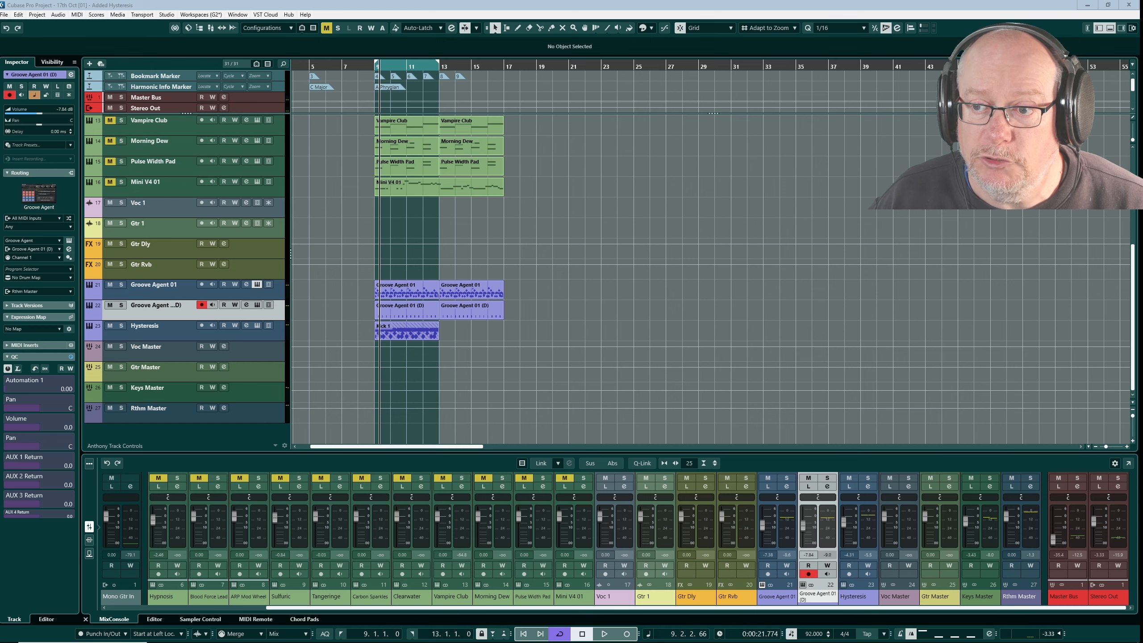
{"action": "double_click", "coordinate": [382, 309]}
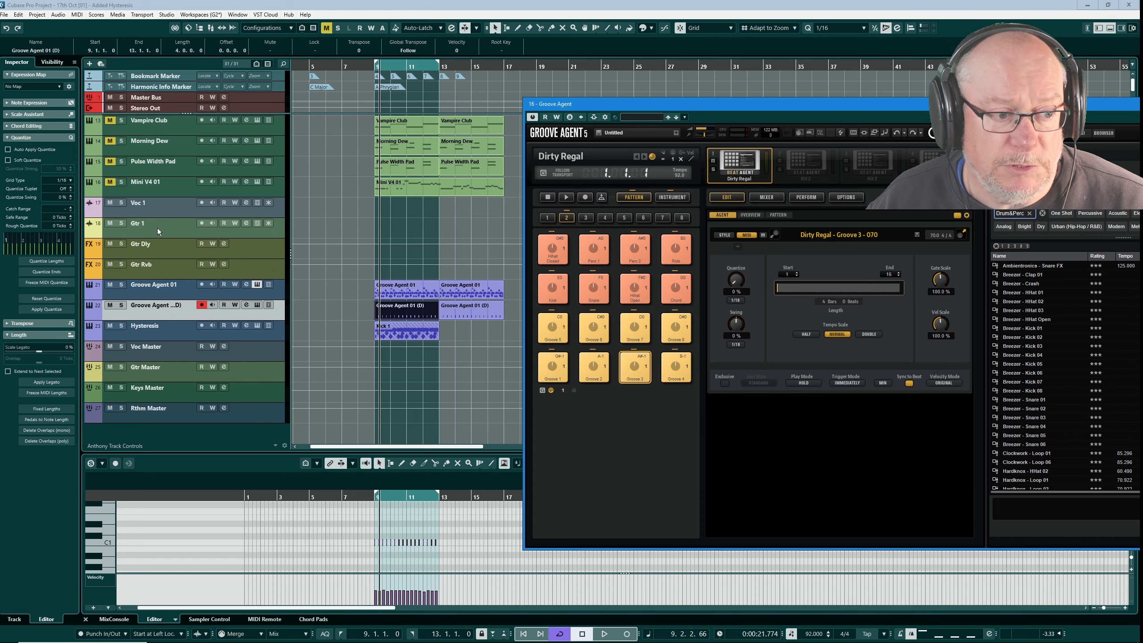
{"action": "left_click", "coordinate": [406, 291]}
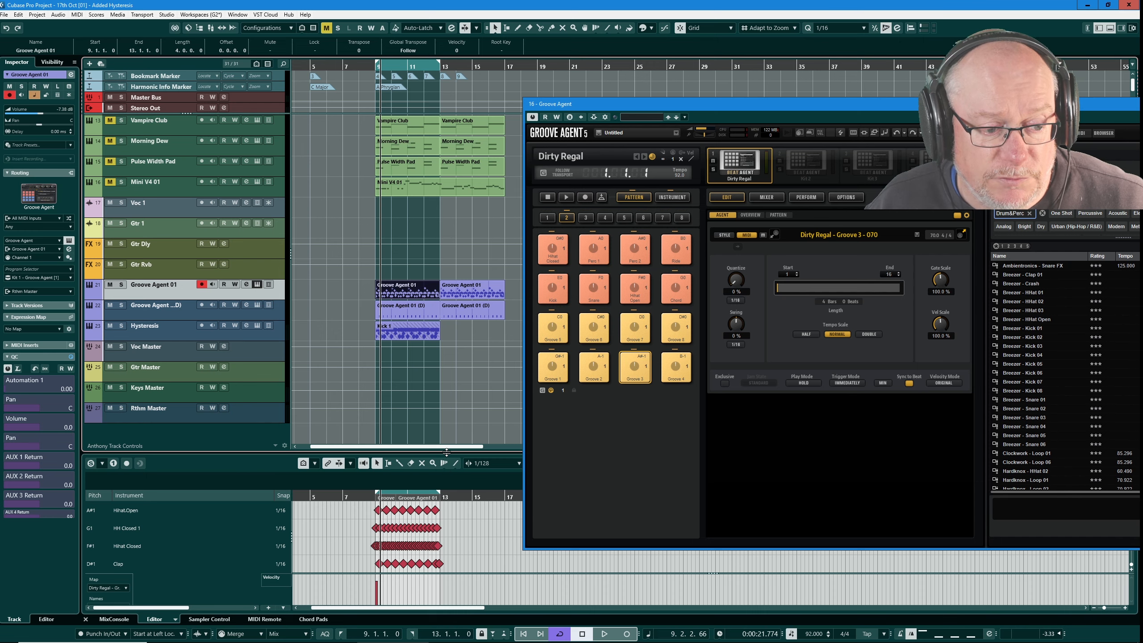
{"action": "left_click_drag", "start_coordinate": [446, 452], "coordinate": [447, 352]}
{"action": "scroll", "coordinate": [421, 474], "scroll_direction": "up", "scroll_amount": 2, "text": "ctrl"}
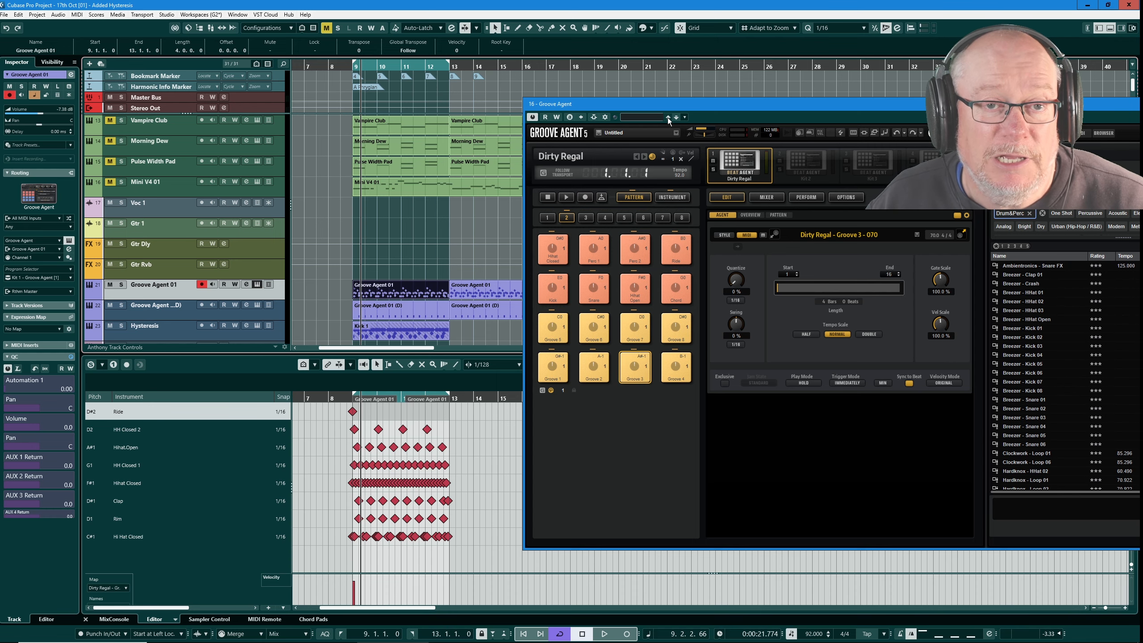
- Close the Groove Agent instrument window and zoom in on the drum parts from bar 9 to 13
{"action": "left_click_drag", "start_coordinate": [676, 104], "coordinate": [635, 109]}
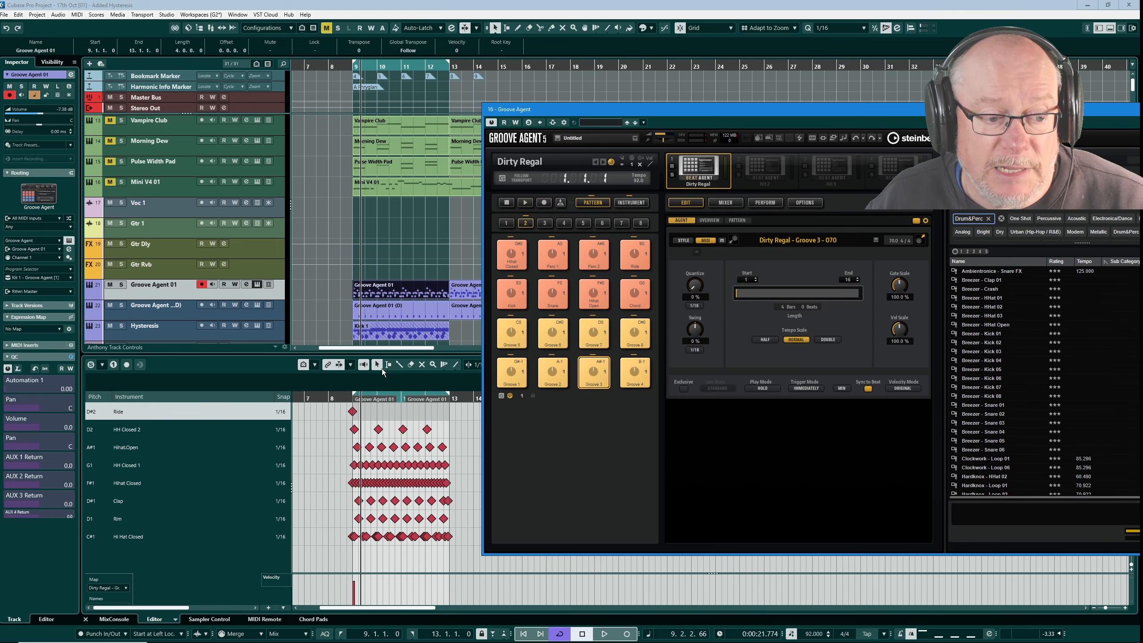
{"action": "key", "text": "ctrl+w"}
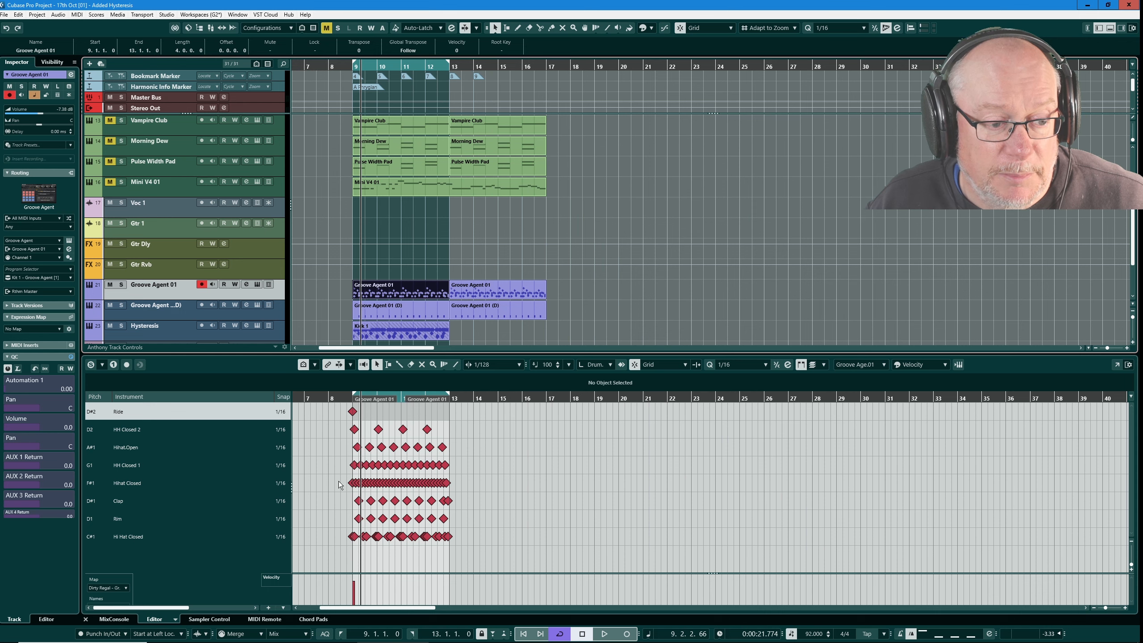
{"action": "scroll", "coordinate": [339, 481], "scroll_direction": "up", "scroll_amount": 3}
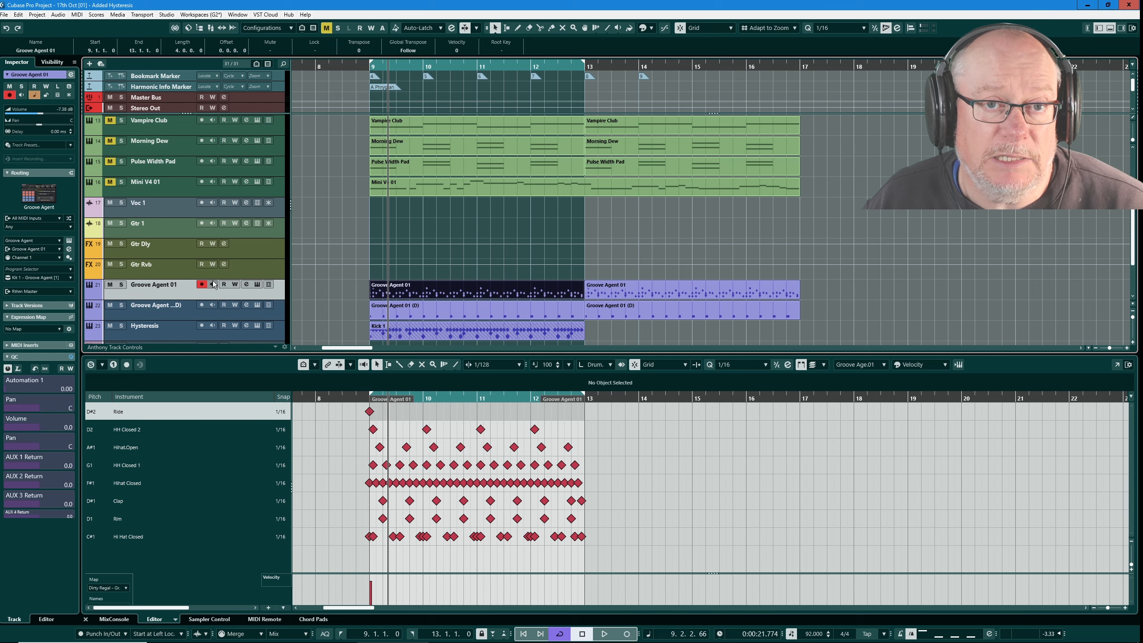
- Select the Hysteresis track and expand its lanes to show the individual drum parts
{"action": "scroll", "coordinate": [180, 279], "scroll_direction": "down", "scroll_amount": 2}
{"action": "left_click", "coordinate": [146, 287]}
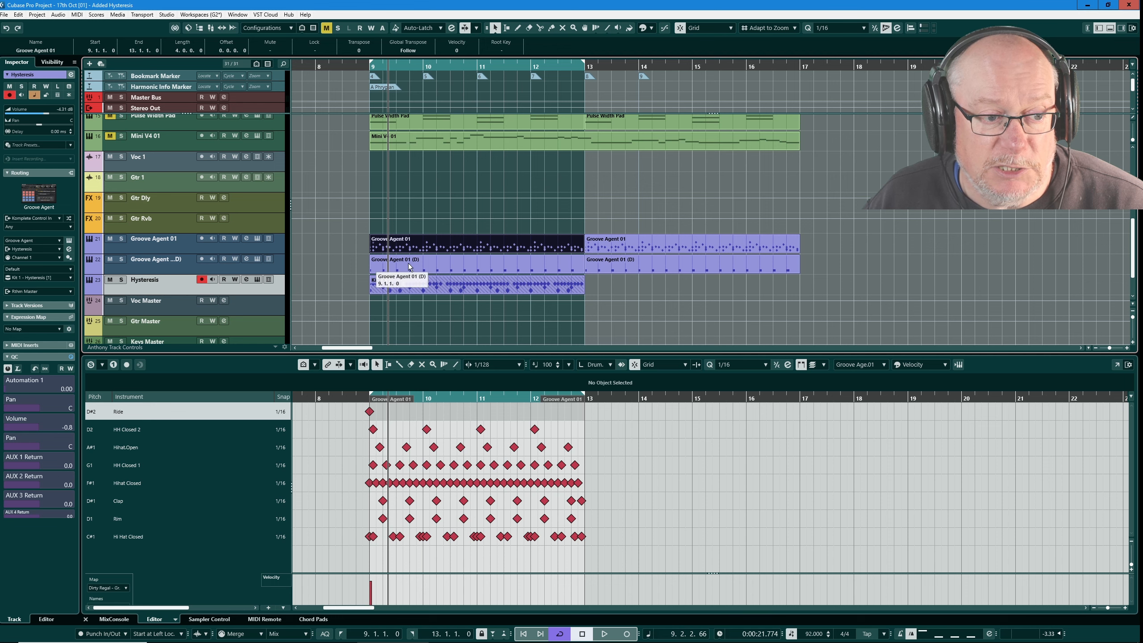
{"action": "left_click", "coordinate": [269, 279]}
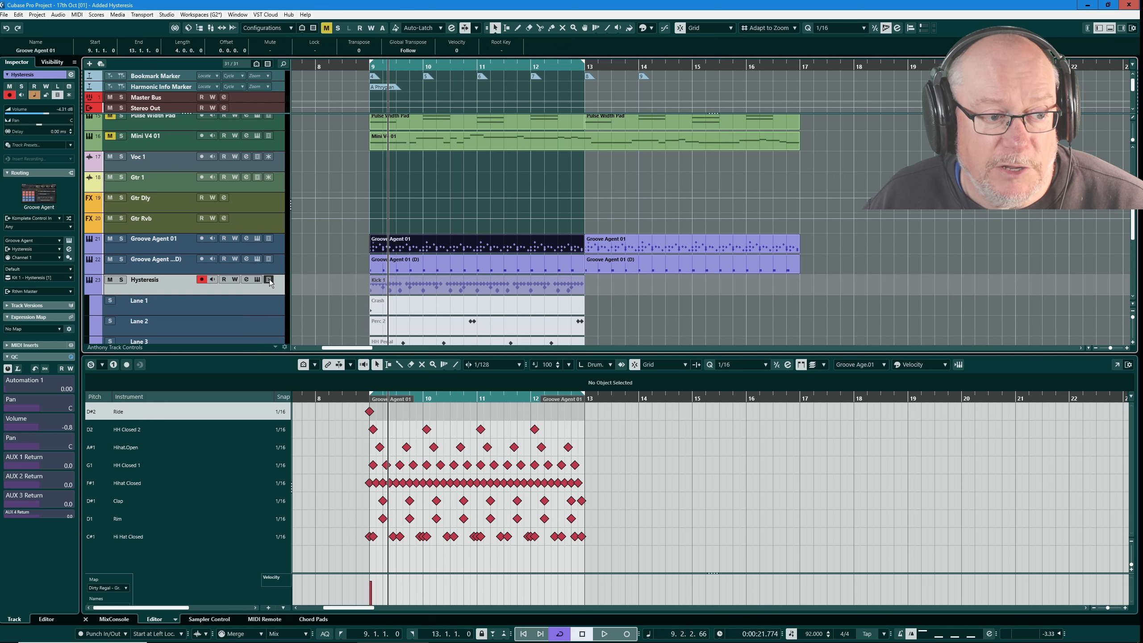
{"action": "scroll", "coordinate": [261, 179], "scroll_direction": "down", "scroll_amount": 3}
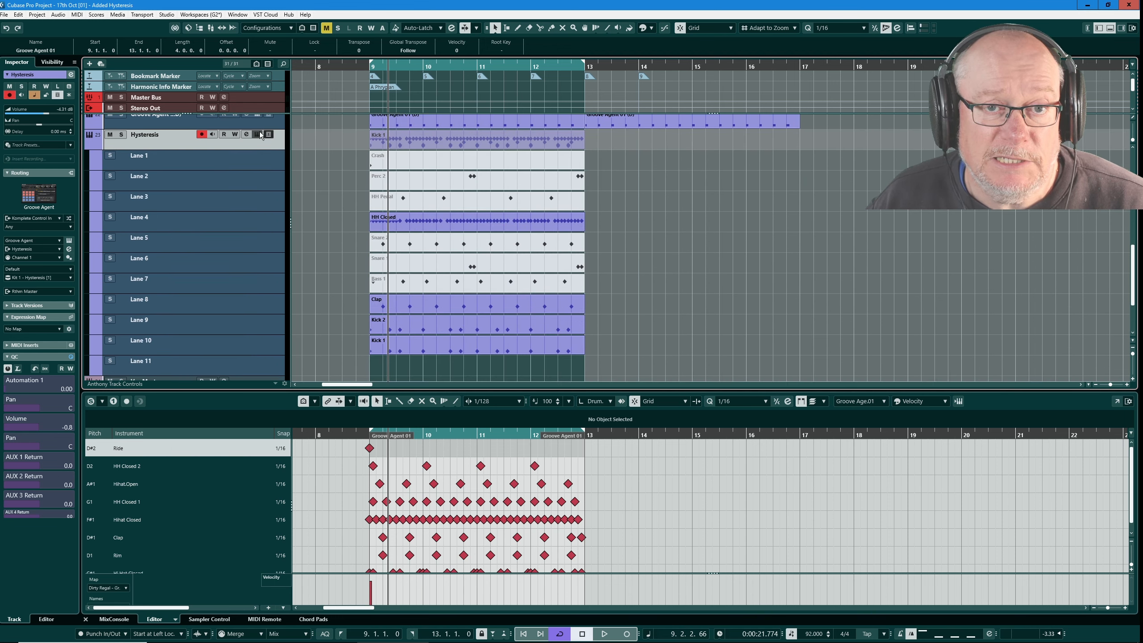
- Open the Hysteresis track's Groove Agent instrument to view its kit and patterns, and close it
{"action": "left_click", "coordinate": [259, 134]}
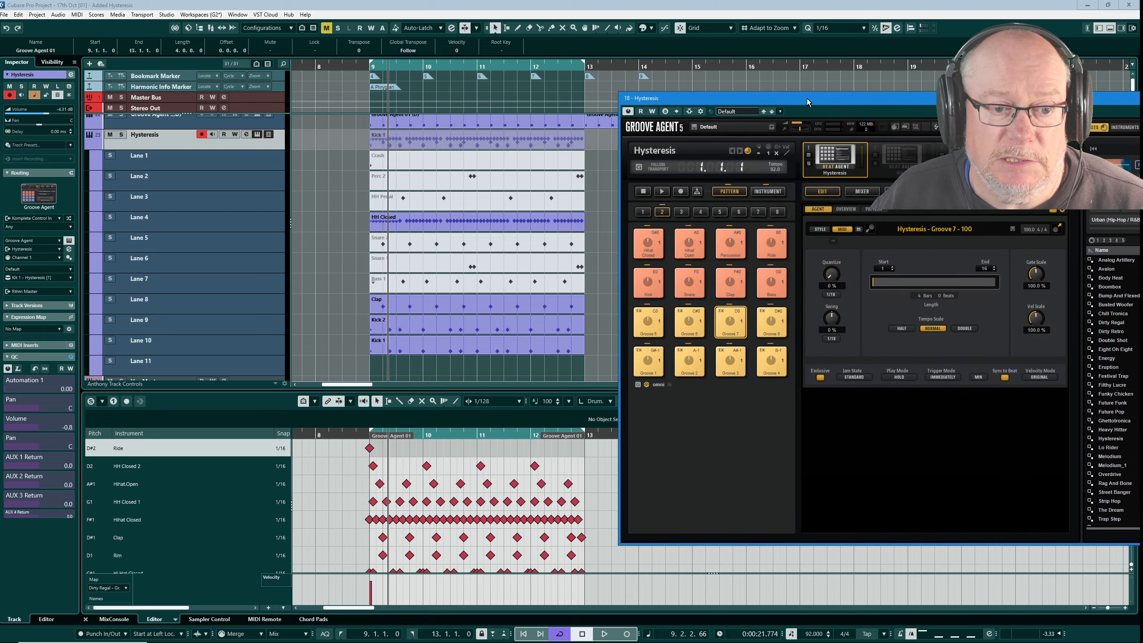
{"action": "left_click_drag", "start_coordinate": [807, 98], "coordinate": [804, 100]}
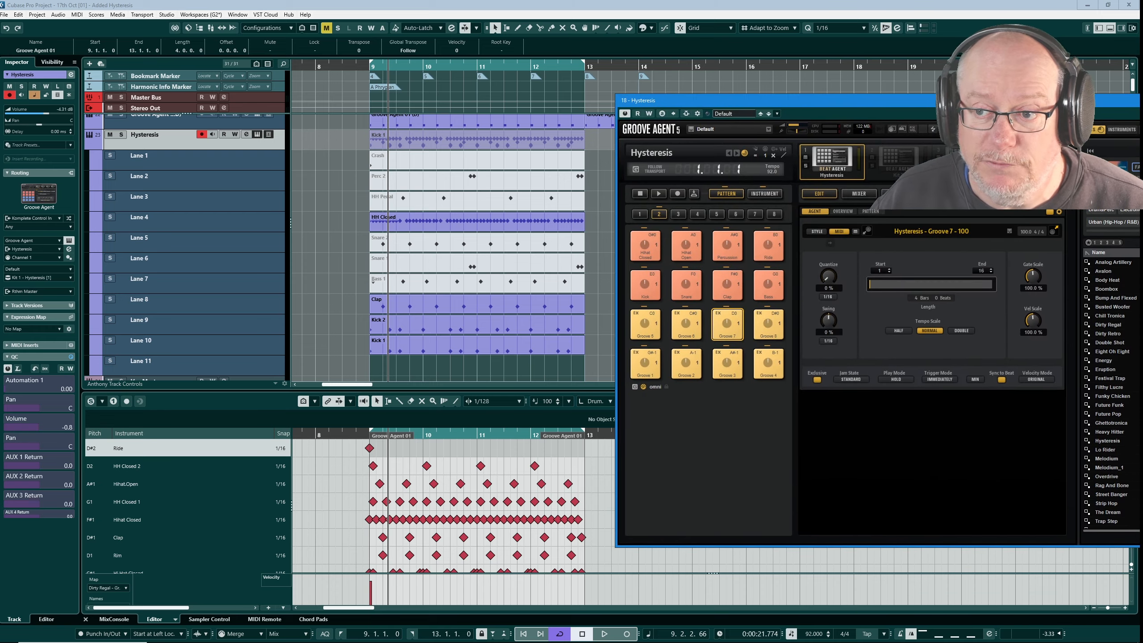
{"action": "left_click", "coordinate": [1136, 100]}
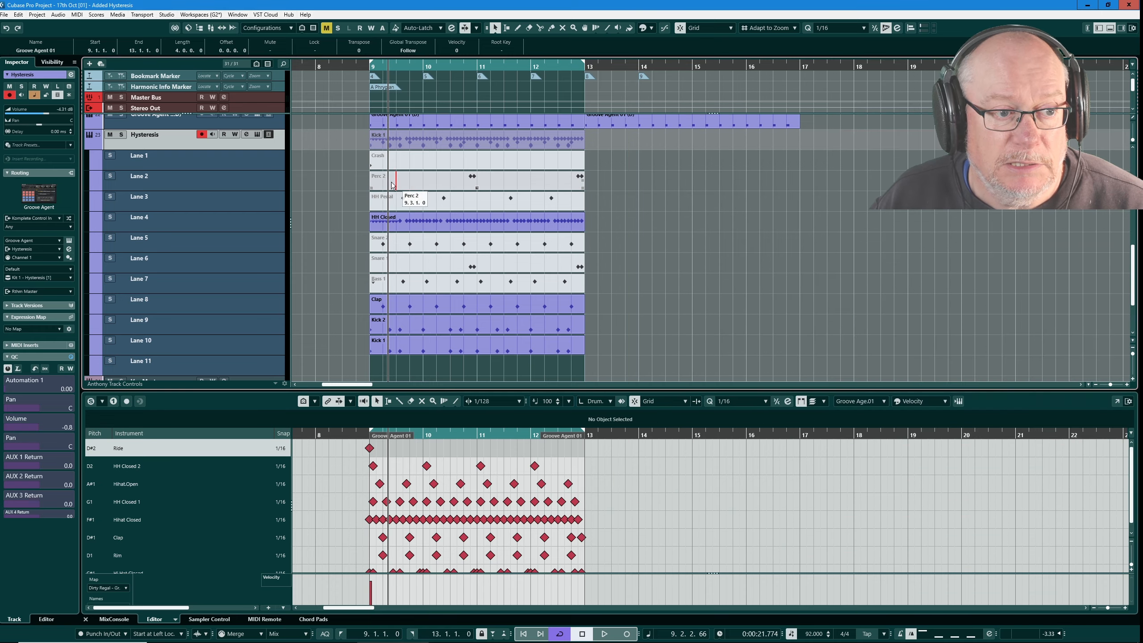
- View the notes of all the Hysteresis lane parts together in the drum editor, and those of HH Closed alone
{"action": "left_click_drag", "start_coordinate": [351, 156], "coordinate": [707, 344]}
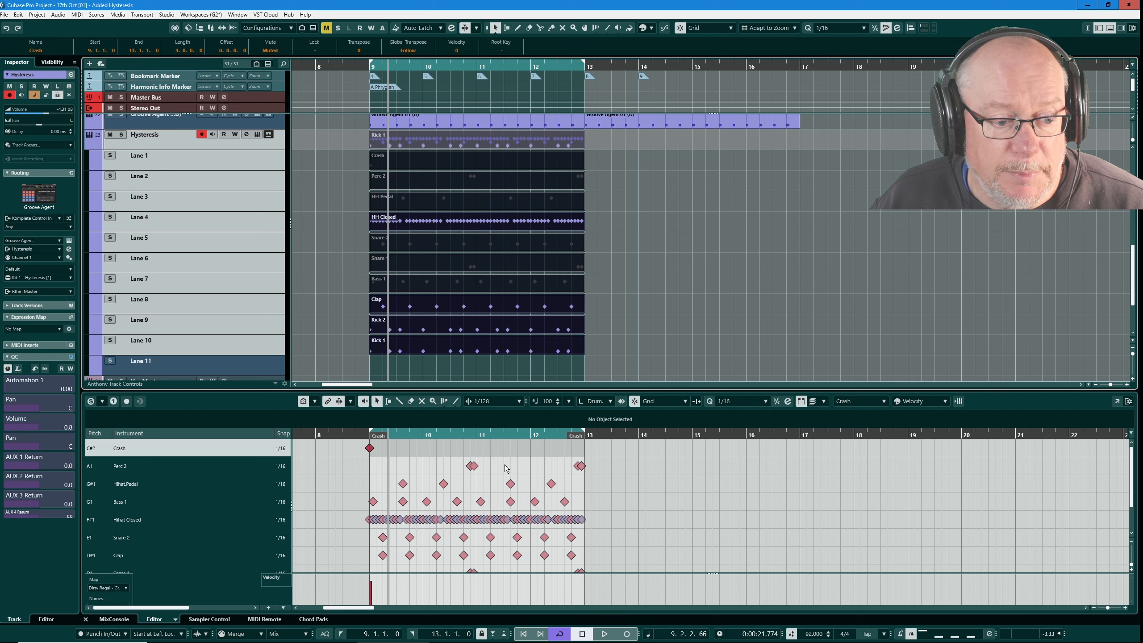
{"action": "left_click_drag", "start_coordinate": [521, 390], "coordinate": [522, 337]}
{"action": "left_click", "coordinate": [466, 222]}
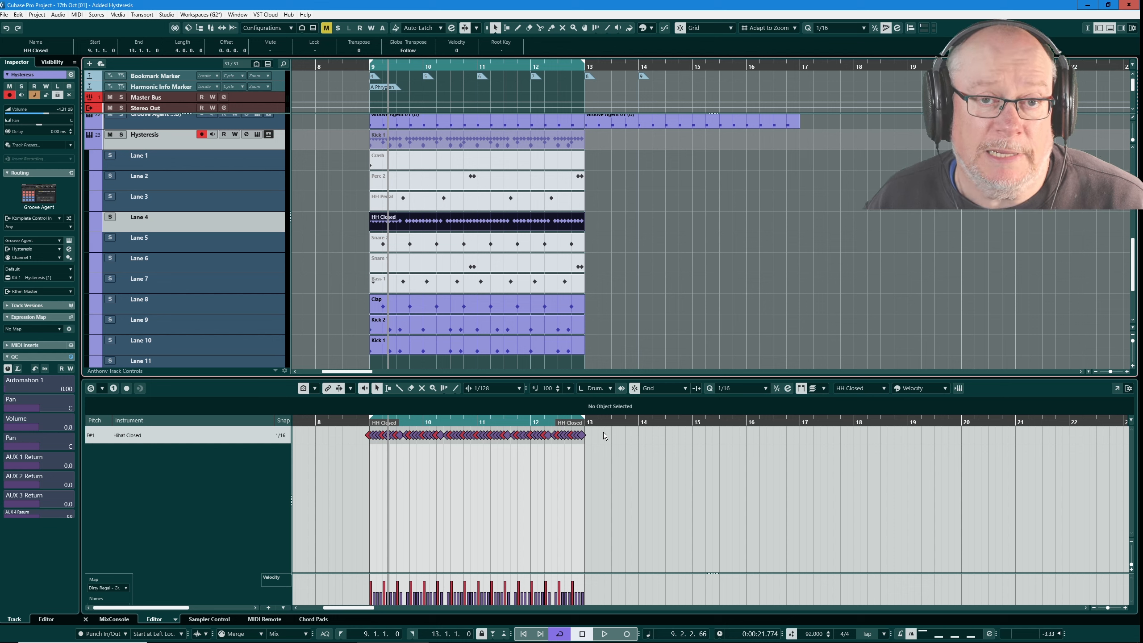
- Toggle the mute state of the Hysteresis parts on Lanes 4 to 9 and unmute Crash, Perc 2 and HH Pedal
{"action": "key", "text": "7"}
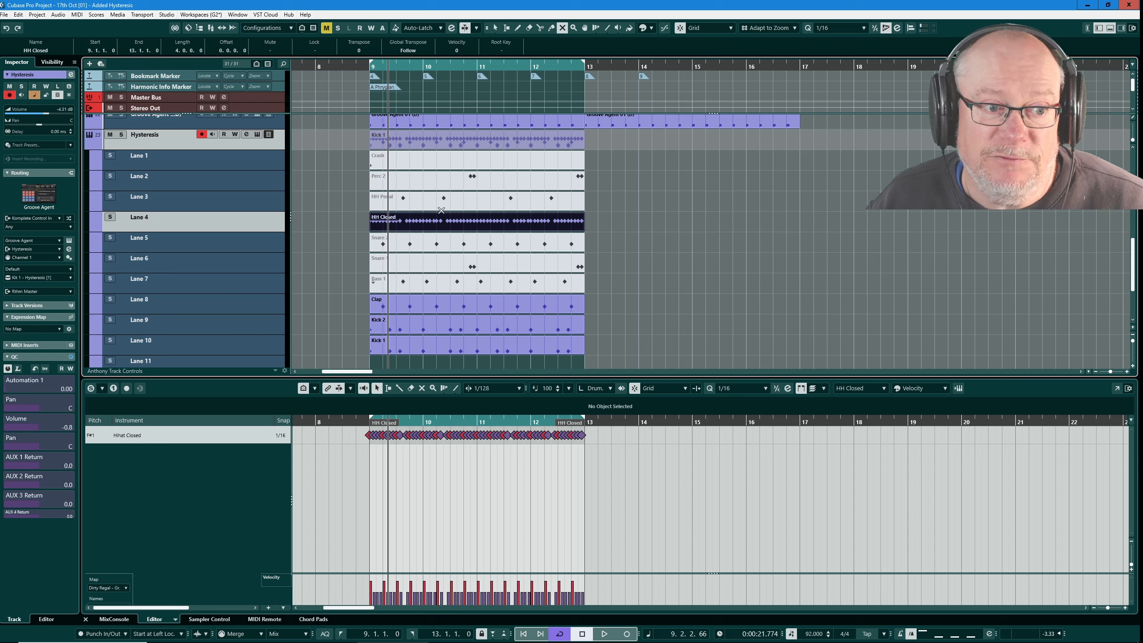
{"action": "left_click_drag", "start_coordinate": [367, 222], "coordinate": [523, 318]}
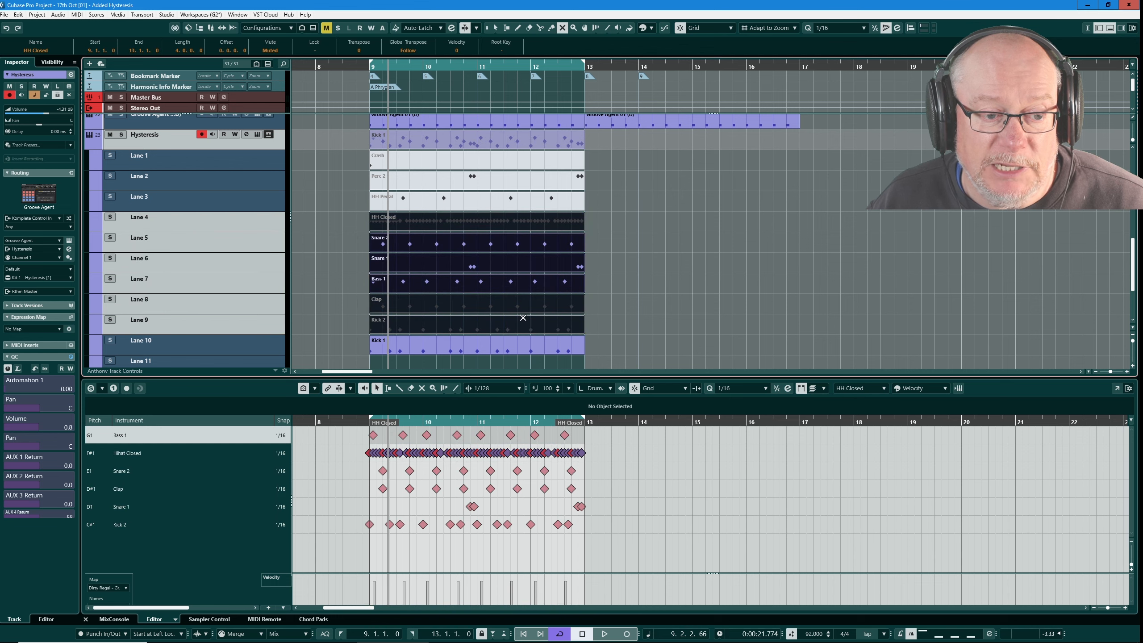
{"action": "scroll", "coordinate": [271, 241], "scroll_direction": "up", "scroll_amount": 4}
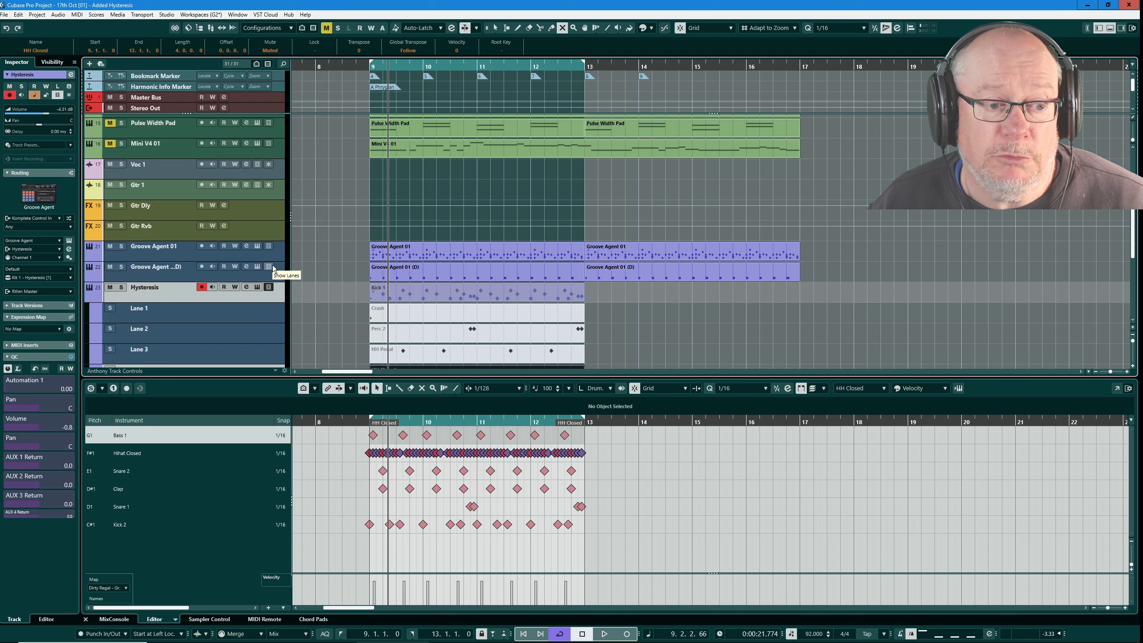
{"action": "scroll", "coordinate": [361, 246], "scroll_direction": "down", "scroll_amount": 2}
{"action": "left_click_drag", "start_coordinate": [361, 246], "coordinate": [409, 308]}
- Unmute the HH Closed, Clap and Kick 2 parts on the Hysteresis lanes
{"action": "scroll", "coordinate": [411, 244], "scroll_direction": "down", "scroll_amount": 4}
{"action": "left_click", "coordinate": [413, 224]}
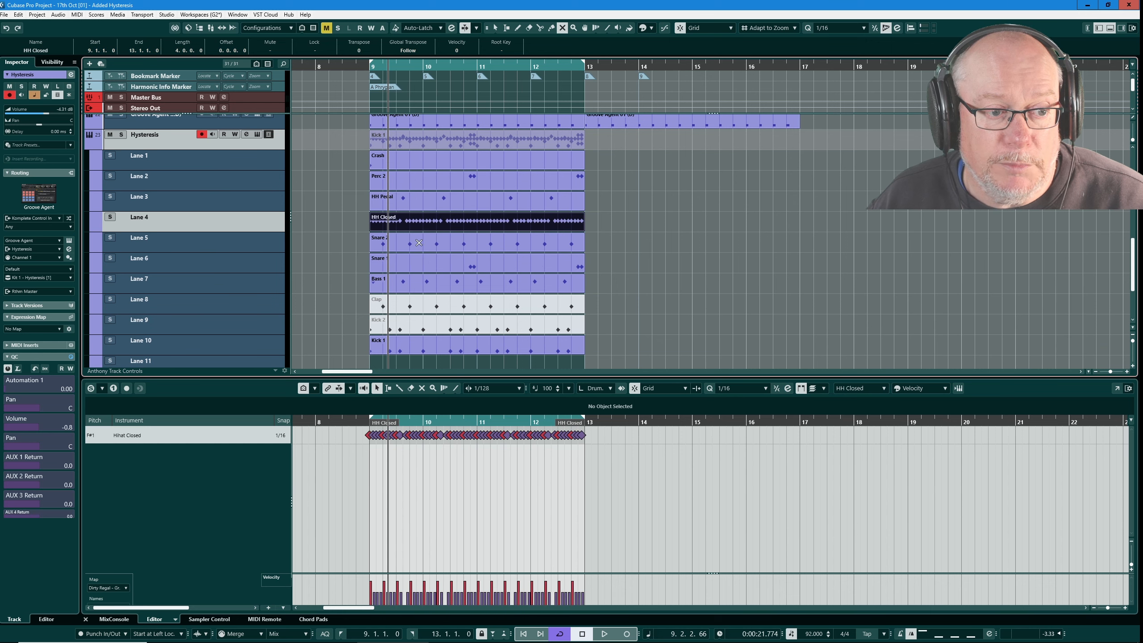
{"action": "left_click", "coordinate": [420, 305]}
{"action": "left_click", "coordinate": [423, 325]}
{"action": "left_click", "coordinate": [342, 293]}
- Play the cycle from bar 9 and raise the Master Bus level in the mixer
{"action": "scroll", "coordinate": [316, 267], "scroll_direction": "up", "scroll_amount": 6}
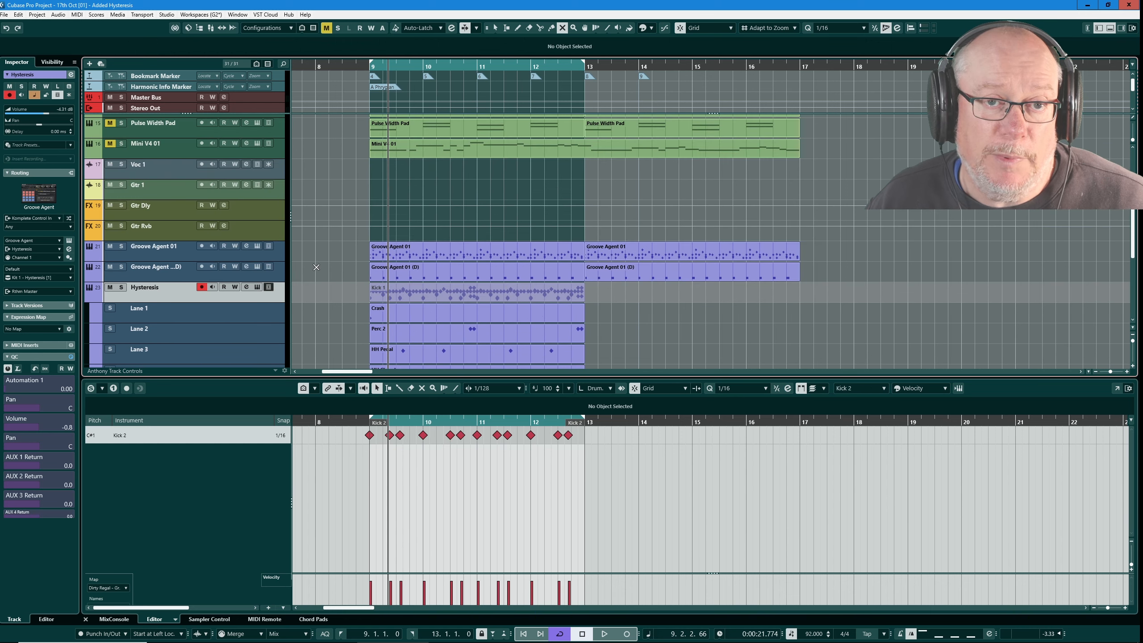
{"action": "key", "text": "space"}
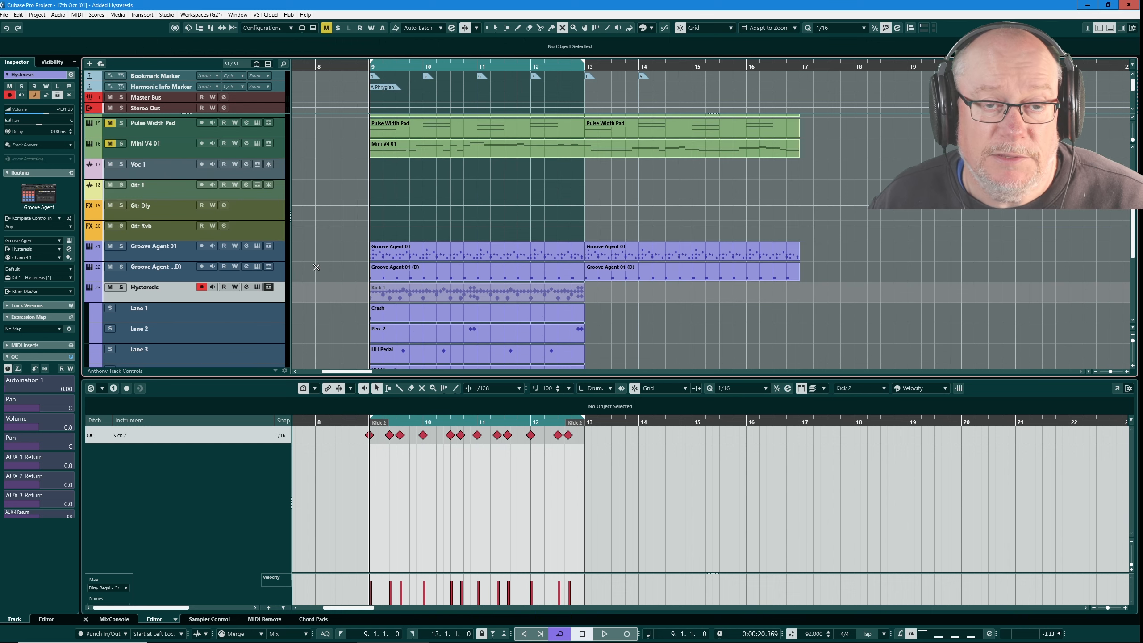
{"action": "key", "text": "space"}
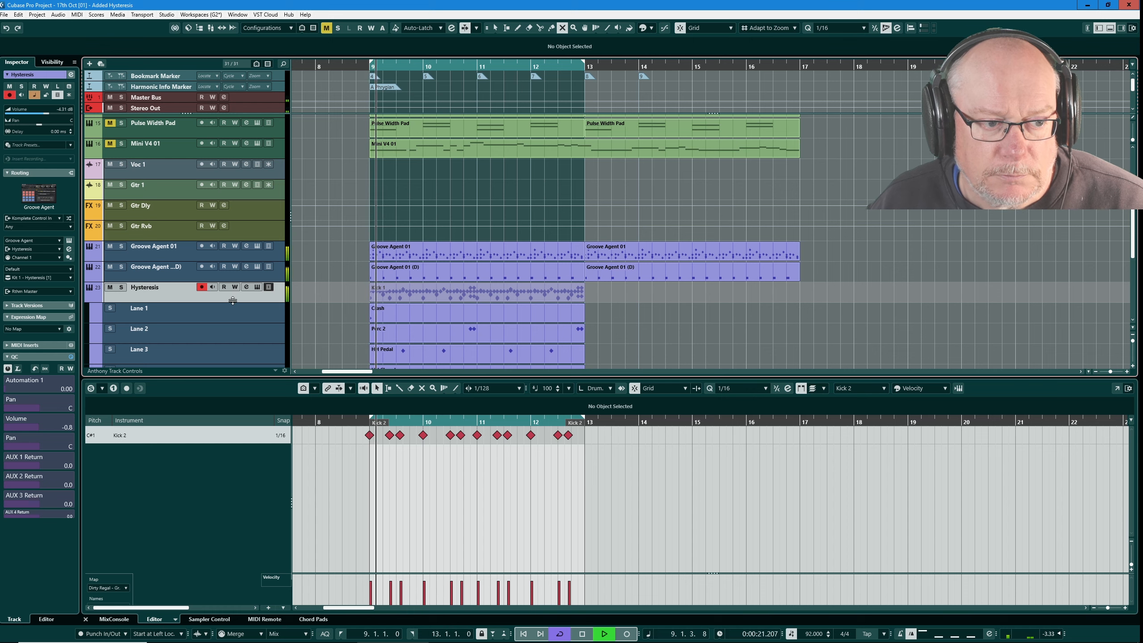
{"action": "left_click", "coordinate": [114, 619]}
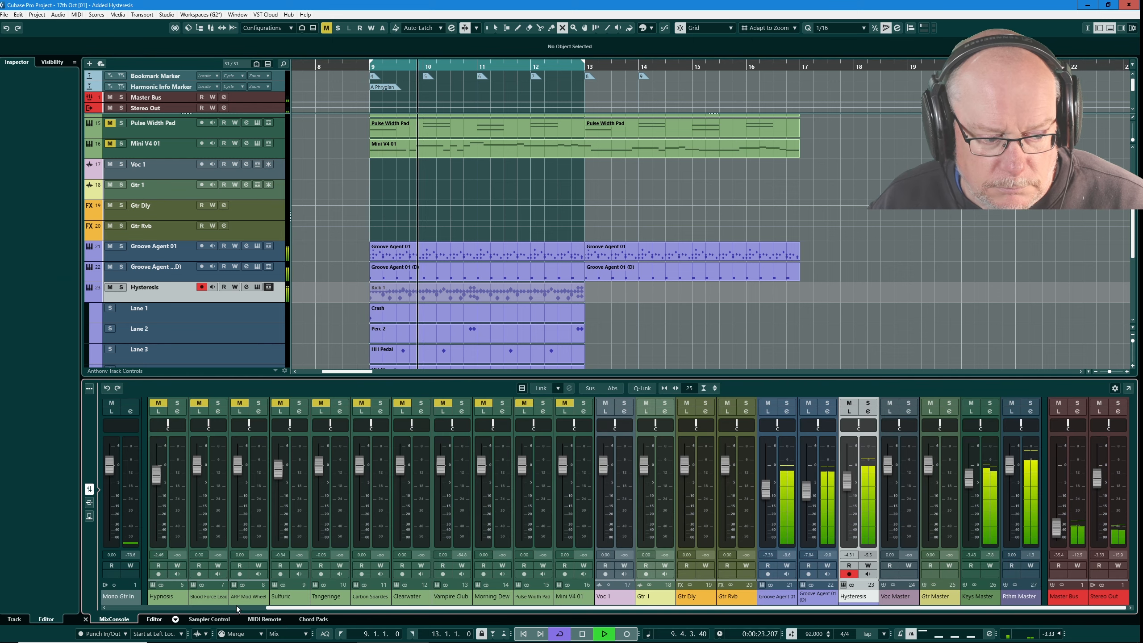
{"action": "left_click_drag", "start_coordinate": [1059, 523], "coordinate": [1060, 490]}
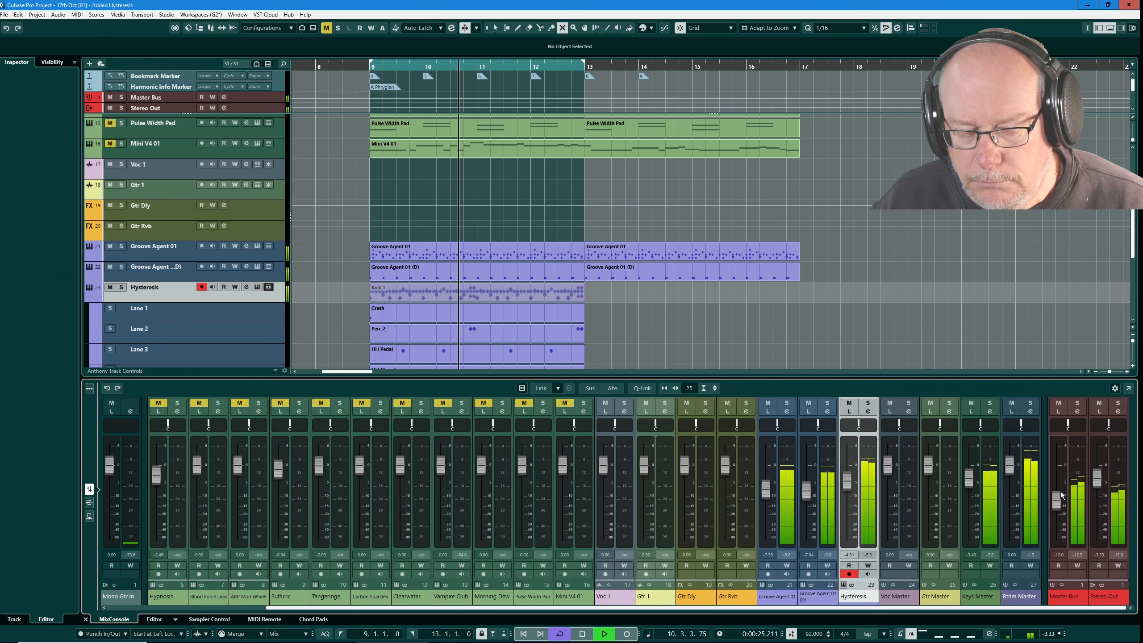
- Solo the Rthm Master group and select the Bass 1 part on Lane 7 of the Hysteresis track
{"action": "scroll", "coordinate": [182, 292], "scroll_direction": "down", "scroll_amount": 5}
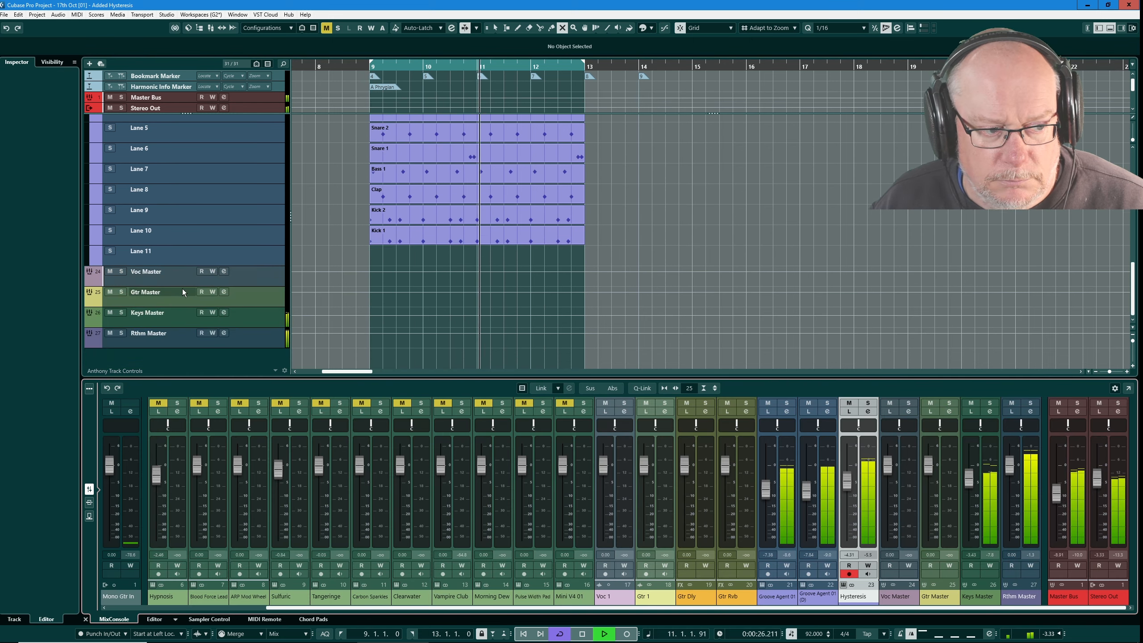
{"action": "left_click", "coordinate": [121, 333]}
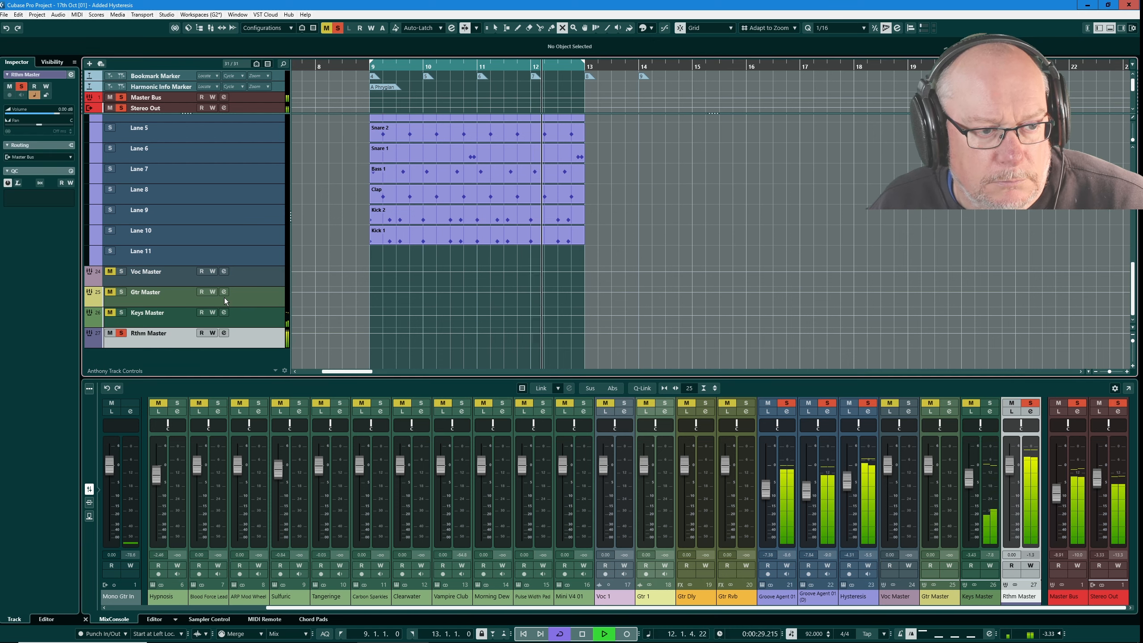
{"action": "scroll", "coordinate": [225, 299], "scroll_direction": "up", "scroll_amount": 2}
{"action": "scroll", "coordinate": [224, 301], "scroll_direction": "up", "scroll_amount": 2}
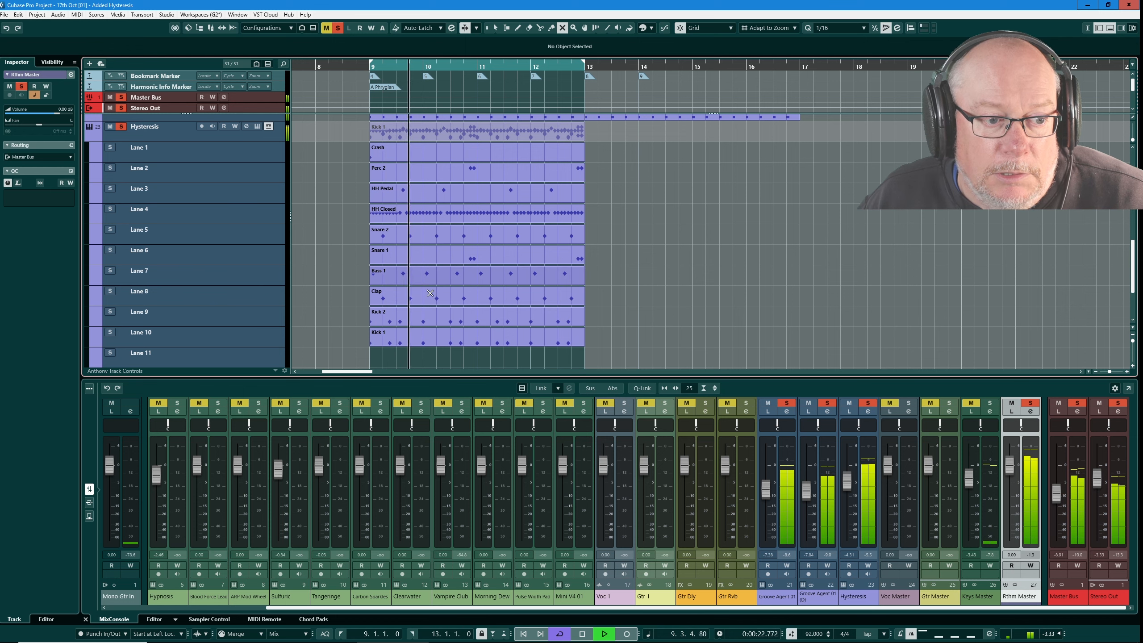
{"action": "double_click", "coordinate": [494, 281]}
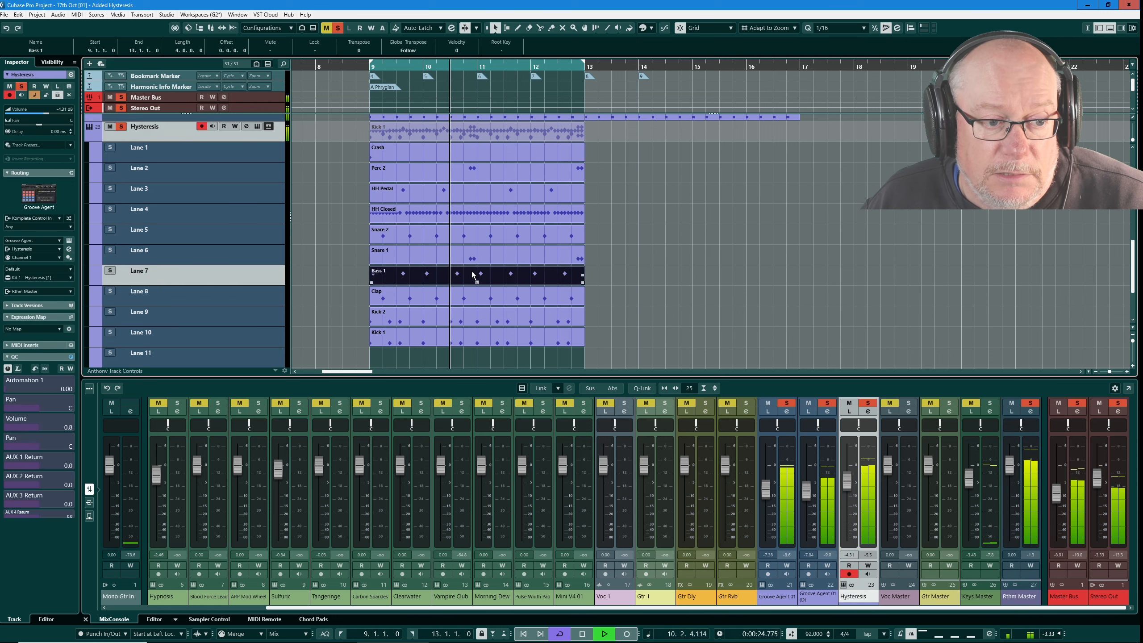
- Stop playback and select the Bass 1 note just before bar 11 in the drum editor
{"action": "left_click", "coordinate": [585, 635]}
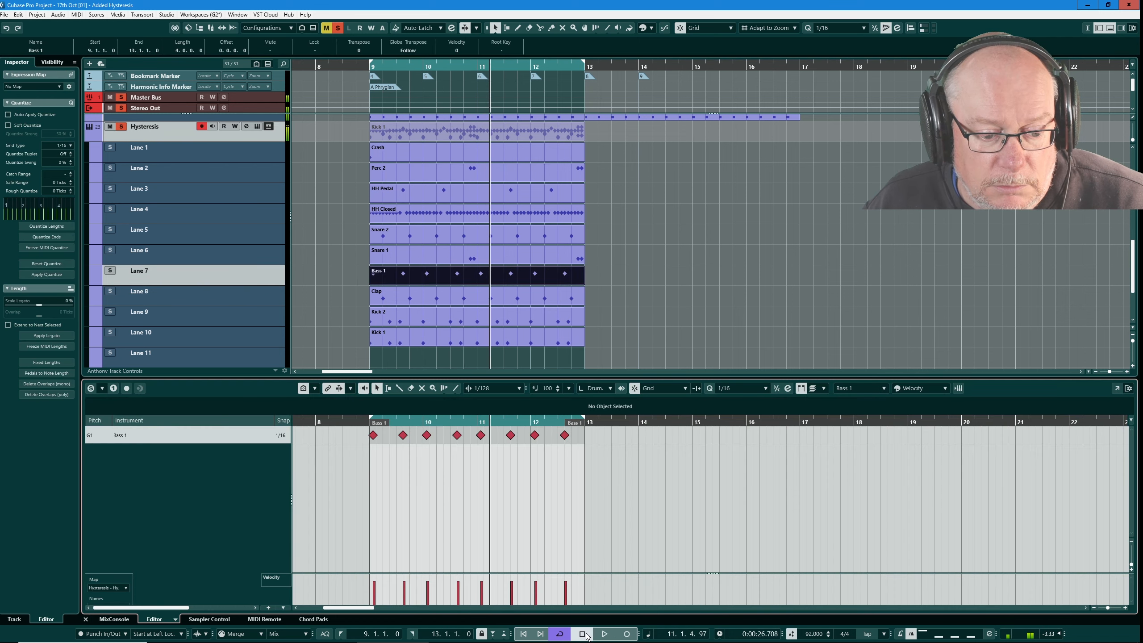
{"action": "left_click", "coordinate": [480, 436]}
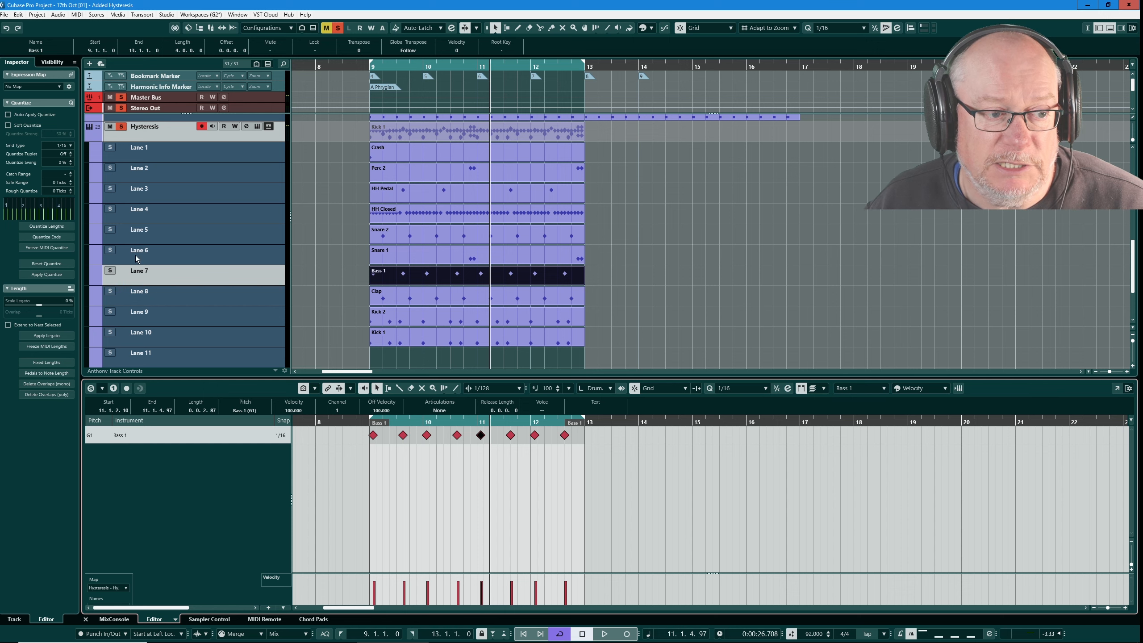
- Hide the Hysteresis lanes, show the Groove Agent 01 lanes and select the Lane 1 part starting at bar 9
{"action": "left_click", "coordinate": [269, 127]}
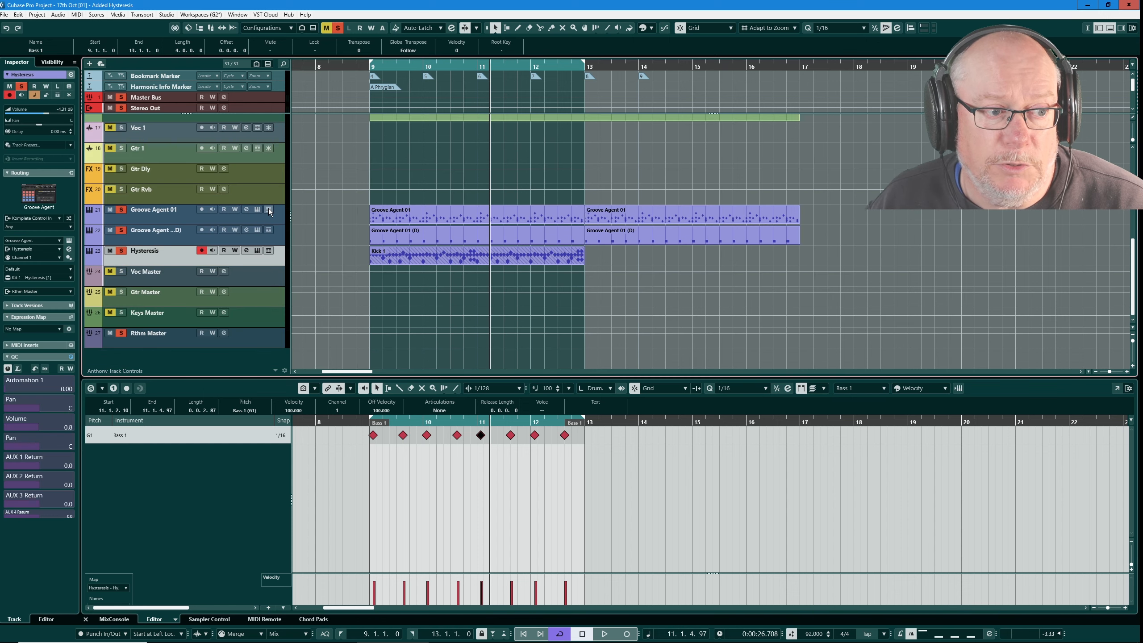
{"action": "left_click", "coordinate": [269, 209]}
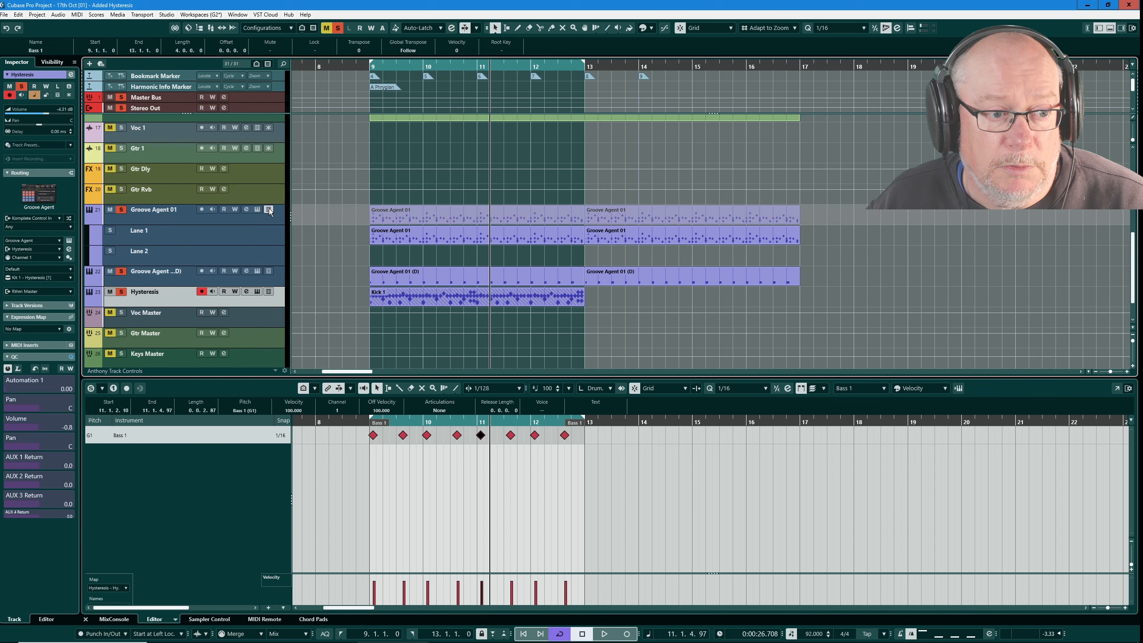
{"action": "left_click", "coordinate": [439, 239]}
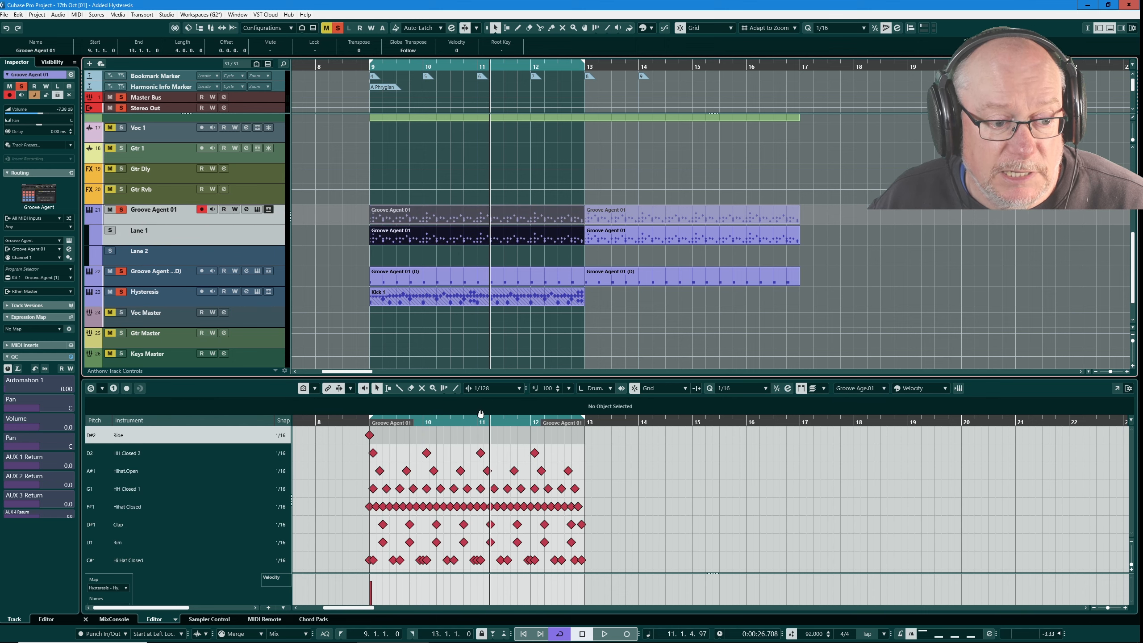
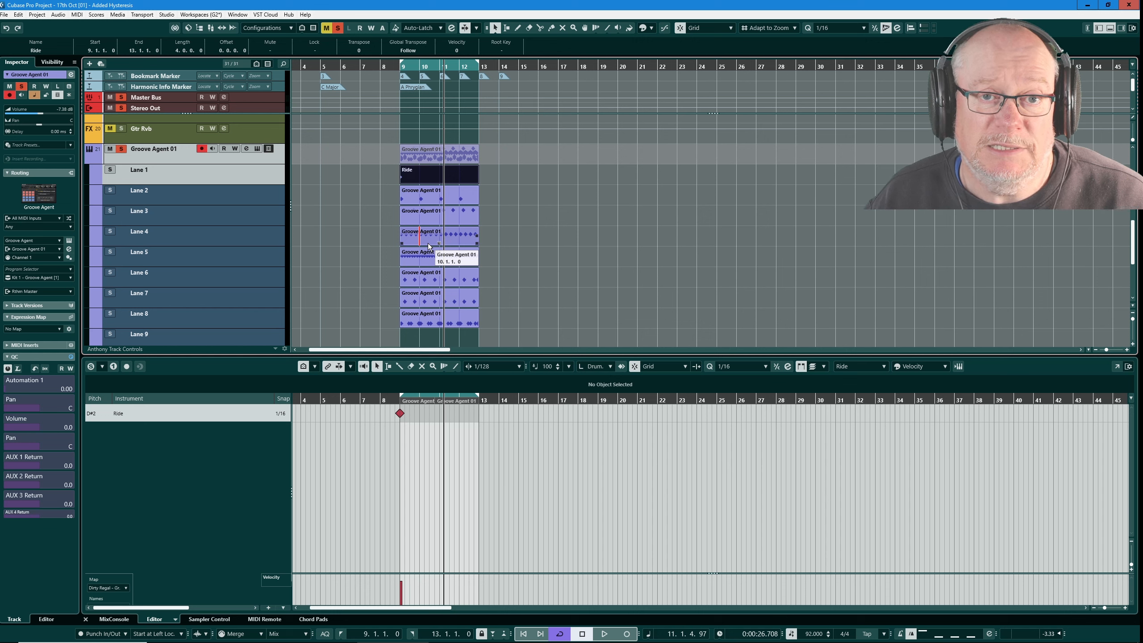
- Mute the Groove Agent 01 parts on Lanes 3, 4, 6, 7 and 8, leaving Lane 5 unmuted
{"action": "right_click", "coordinate": [438, 226]}
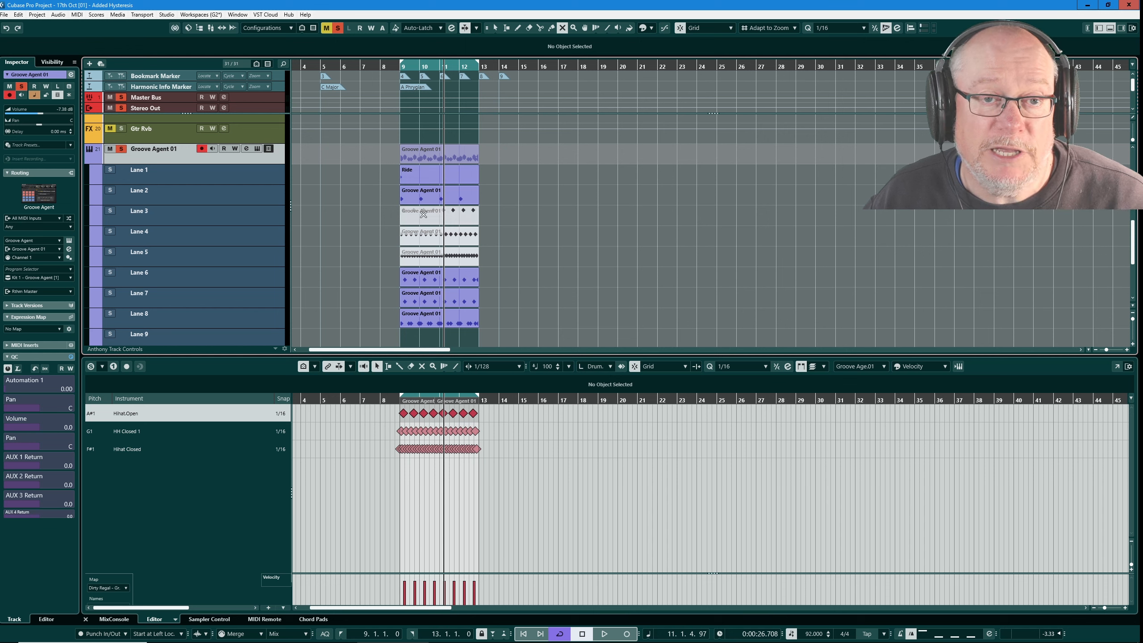
{"action": "left_click_drag", "start_coordinate": [380, 319], "coordinate": [392, 252]}
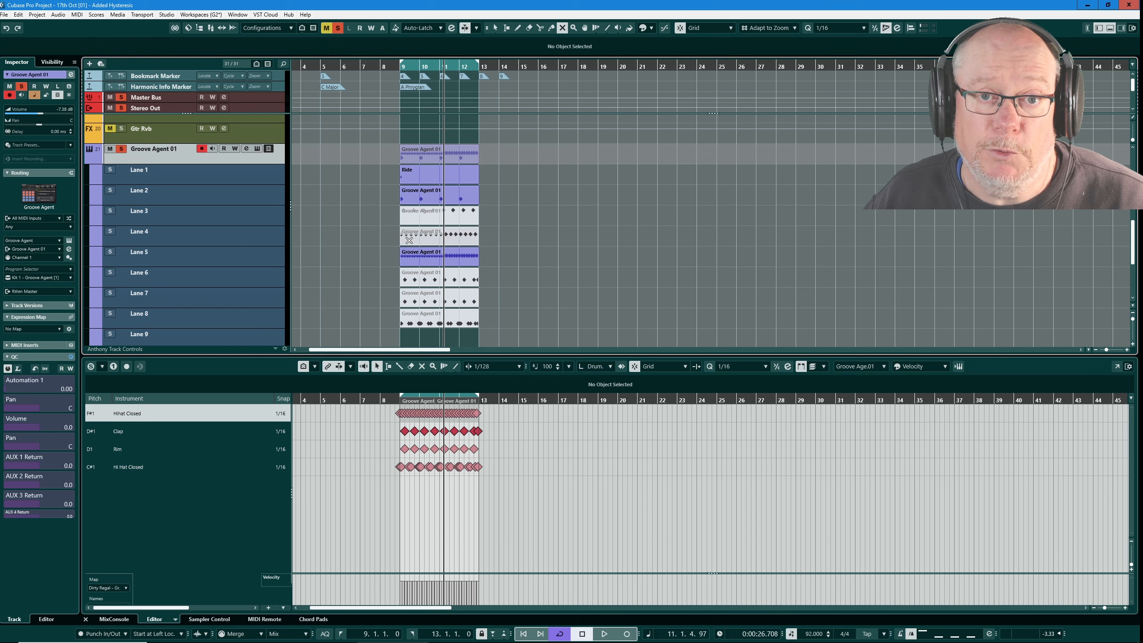
- Hide the Groove Agent 01 lanes and close the Added Hysteresis project without saving
{"action": "left_click", "coordinate": [270, 148]}
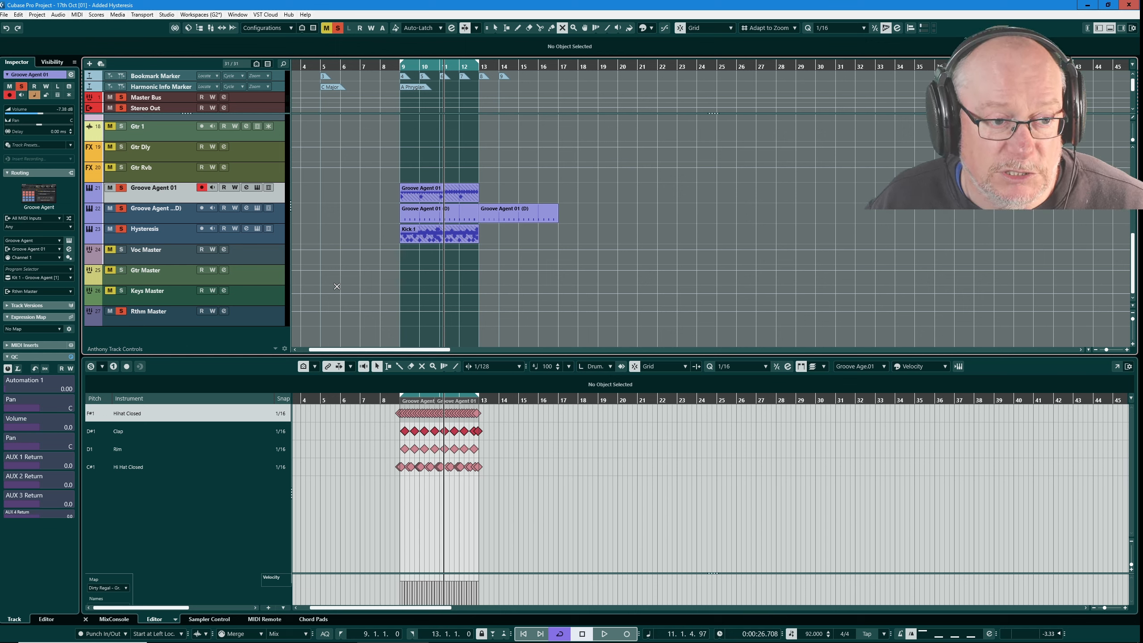
{"action": "key", "text": "ctrl+w"}
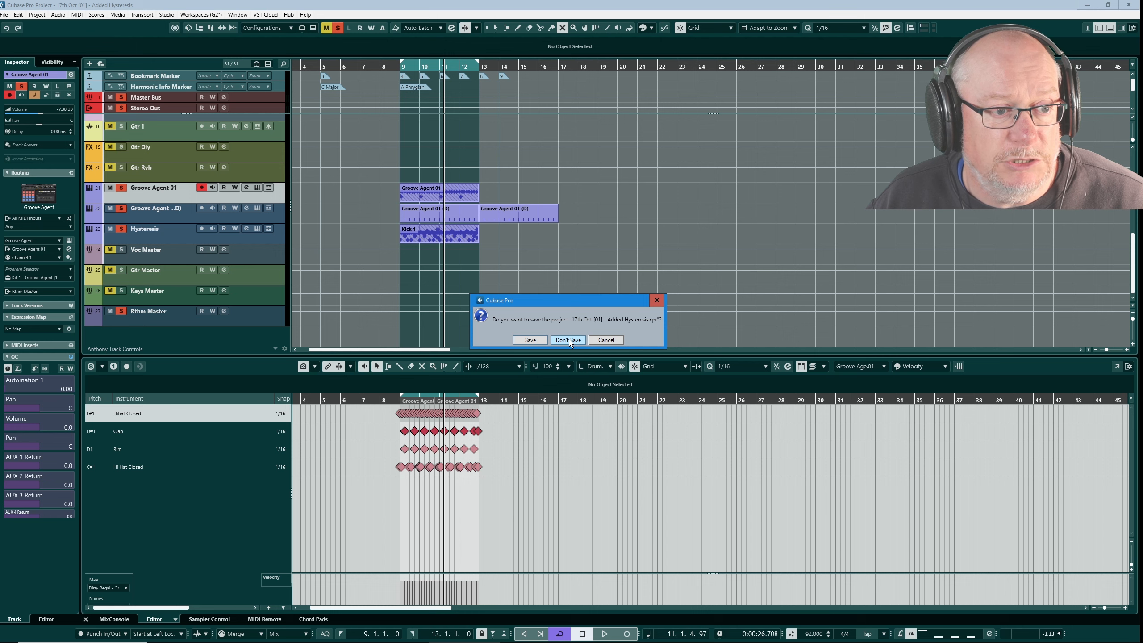
{"action": "left_click", "coordinate": [569, 339]}
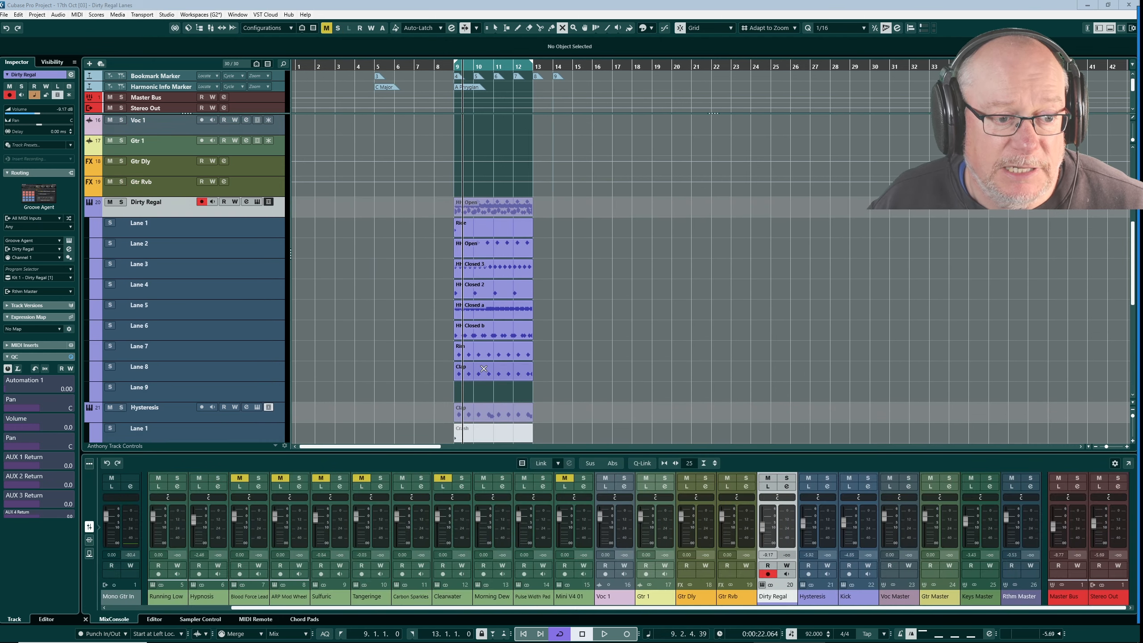
- Switch to the object selection tool and review the part arrangement on the Dirty Regal and Hysteresis lanes
{"action": "right_click", "coordinate": [623, 292]}
{"action": "left_click", "coordinate": [623, 292]}
{"action": "scroll", "coordinate": [590, 275], "scroll_direction": "down", "scroll_amount": 3}
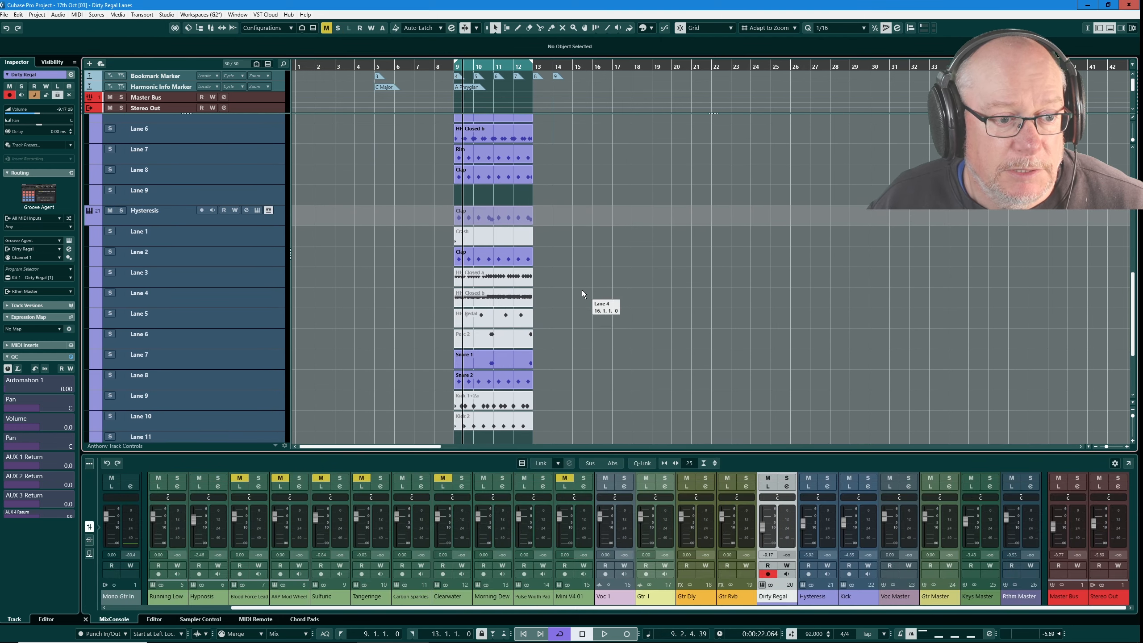
{"action": "scroll", "coordinate": [559, 333], "scroll_direction": "up", "scroll_amount": 2}
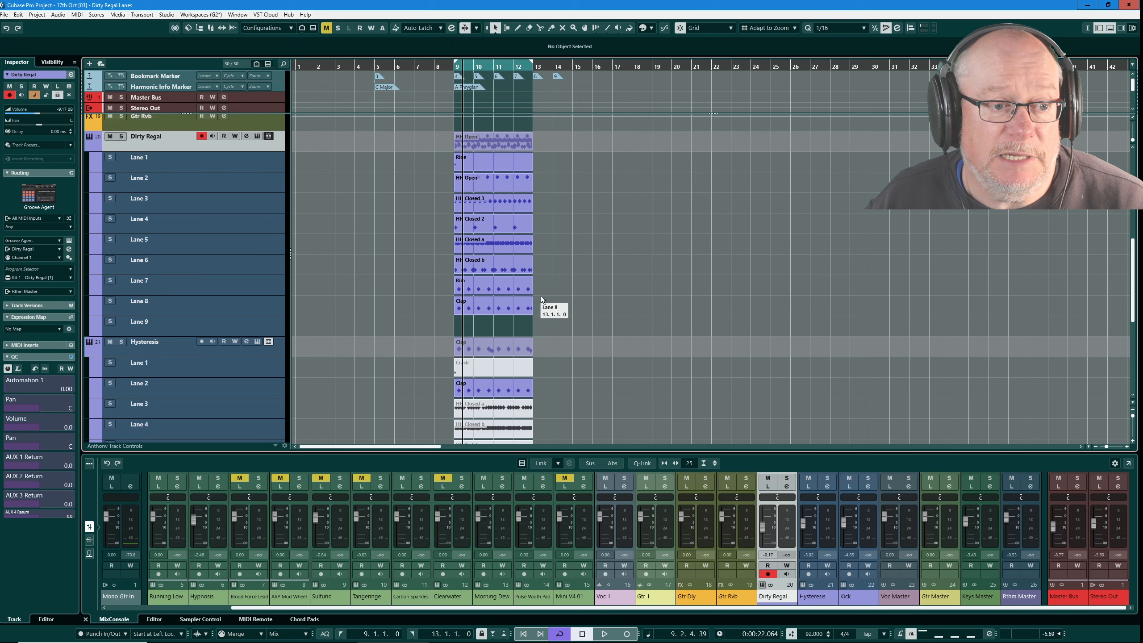
{"action": "scroll", "coordinate": [565, 313], "scroll_direction": "down", "scroll_amount": 3}
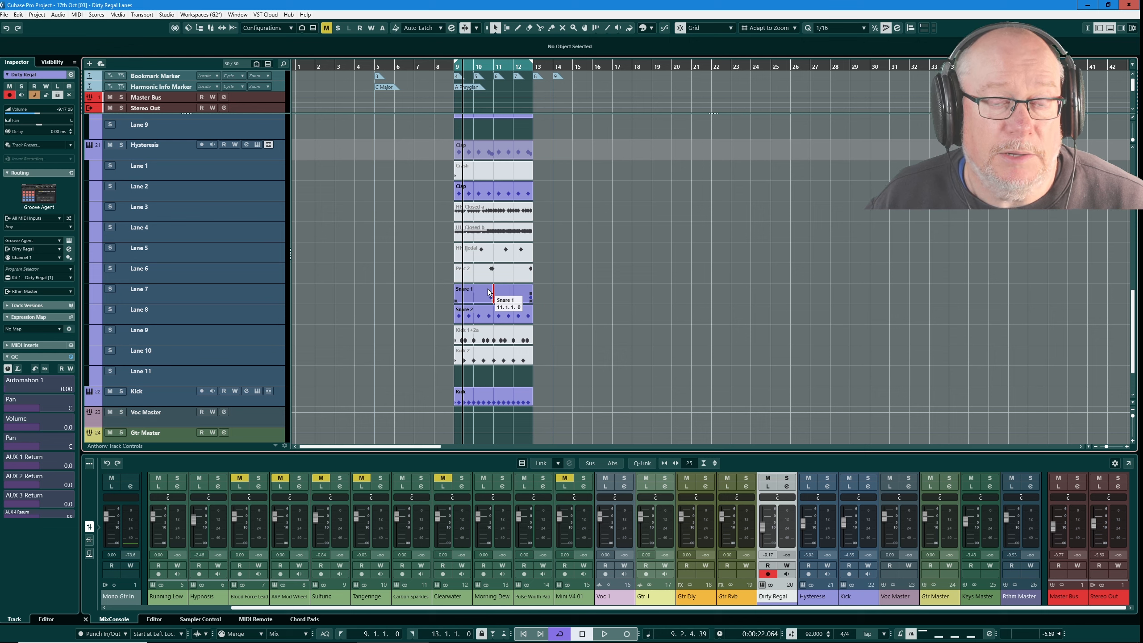
- Unmute Crash, HH Closed a, HH Closed b, HH Pedal, Perc 2, Kick 1+2a and Kick 2 on the Hysteresis lanes
{"action": "right_click", "coordinate": [490, 234]}
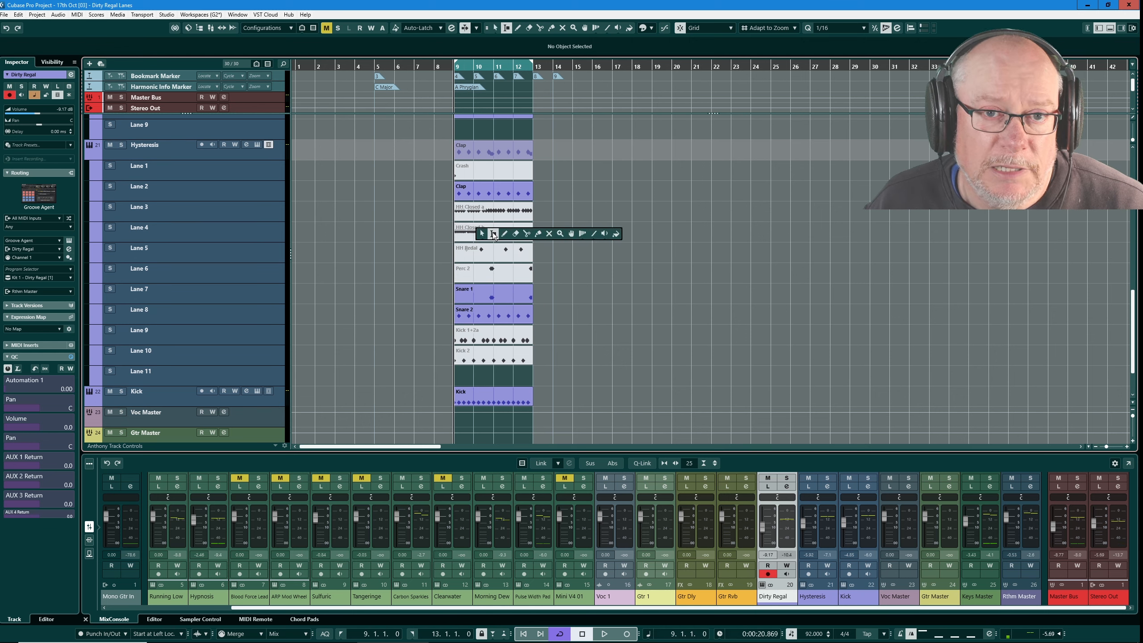
{"action": "left_click", "coordinate": [548, 234]}
{"action": "left_click", "coordinate": [477, 171]}
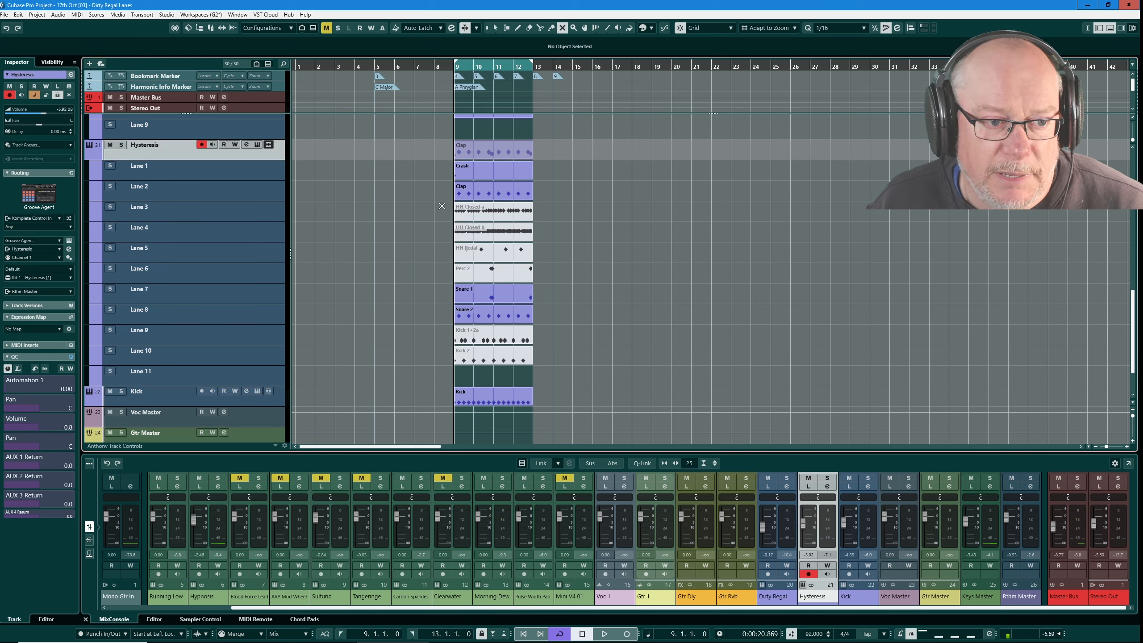
{"action": "left_click_drag", "start_coordinate": [441, 206], "coordinate": [522, 276]}
{"action": "left_click_drag", "start_coordinate": [440, 332], "coordinate": [518, 359]}
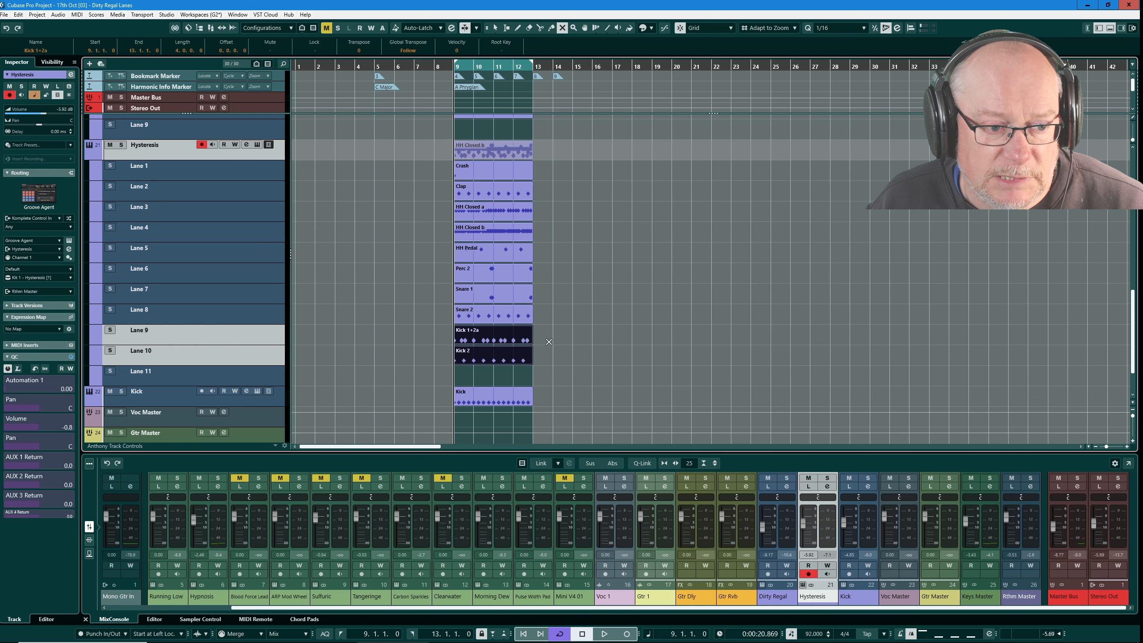
- Play the cycle from bar 9 and mute the Dirty Regal parts on Lanes 3 to 7
{"action": "key", "text": "space"}
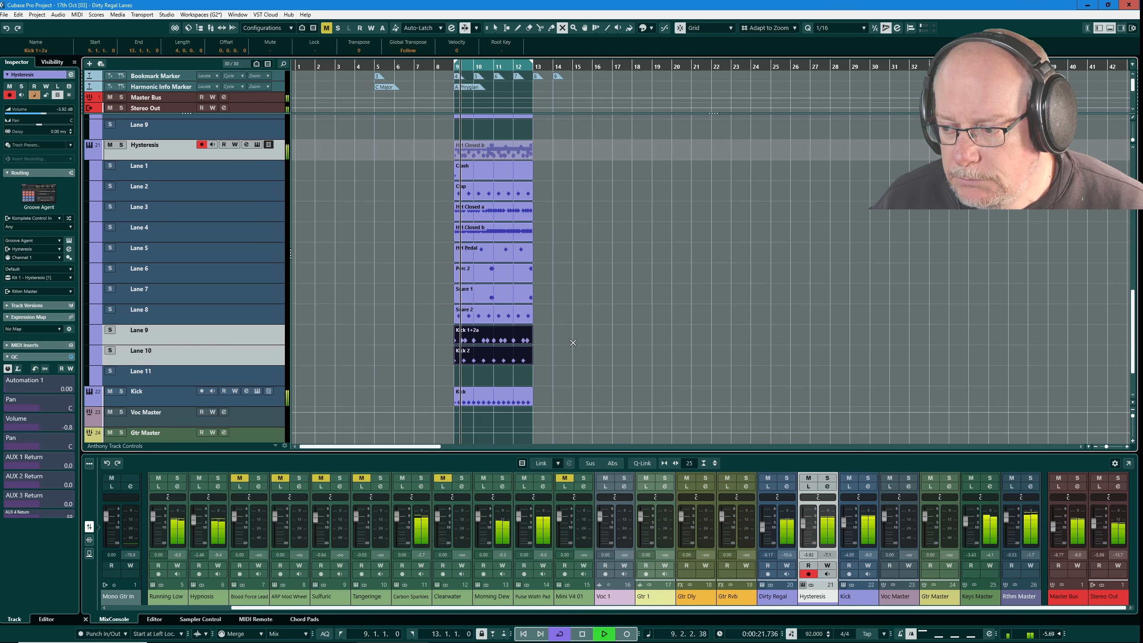
{"action": "scroll", "coordinate": [581, 306], "scroll_direction": "up", "scroll_amount": 8}
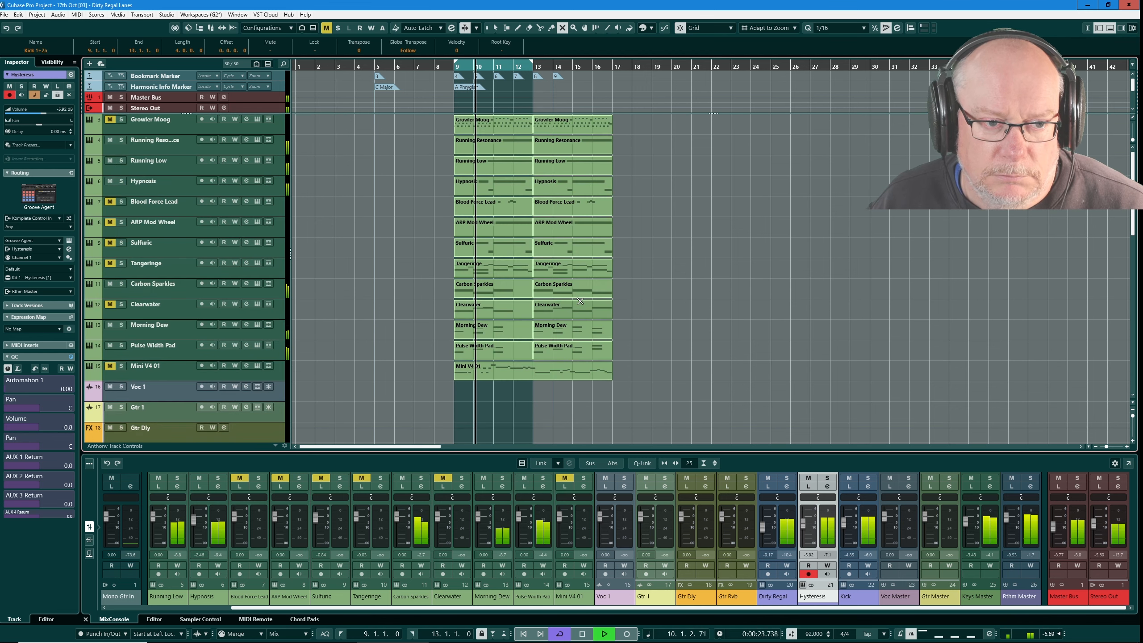
{"action": "scroll", "coordinate": [567, 299], "scroll_direction": "down", "scroll_amount": 8}
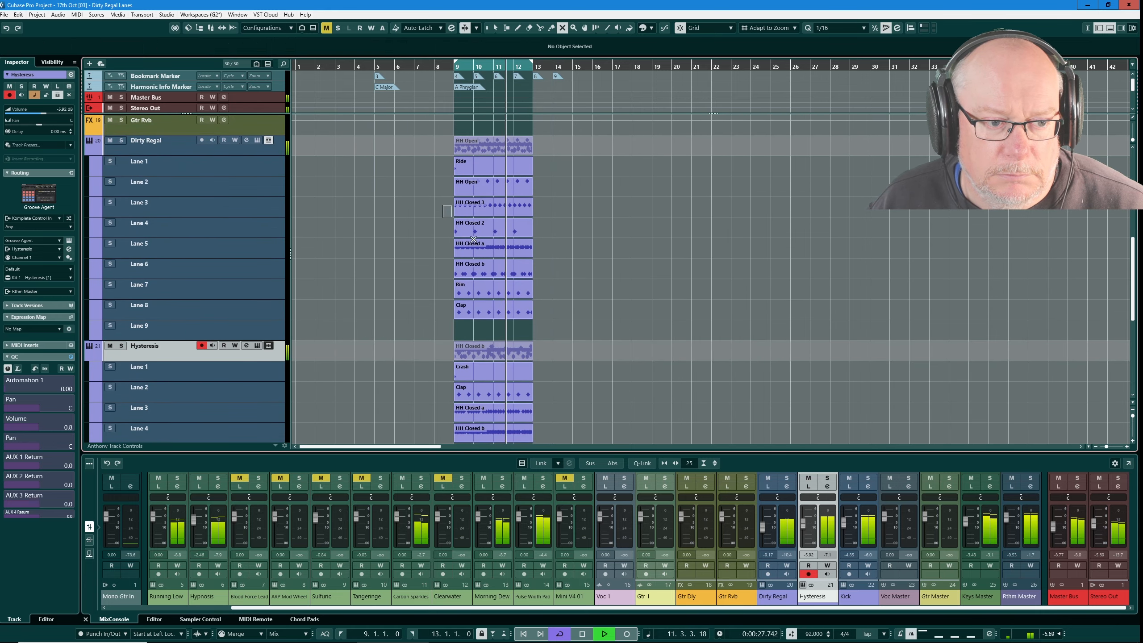
{"action": "left_click_drag", "start_coordinate": [443, 207], "coordinate": [508, 293]}
- Mute the Hysteresis parts on Lanes 3 to 7 and the Kick 1+2a part, and stop playback
{"action": "scroll", "coordinate": [507, 293], "scroll_direction": "down", "scroll_amount": 3}
{"action": "left_click_drag", "start_coordinate": [445, 341], "coordinate": [532, 425]}
{"action": "scroll", "coordinate": [504, 382], "scroll_direction": "down", "scroll_amount": 3}
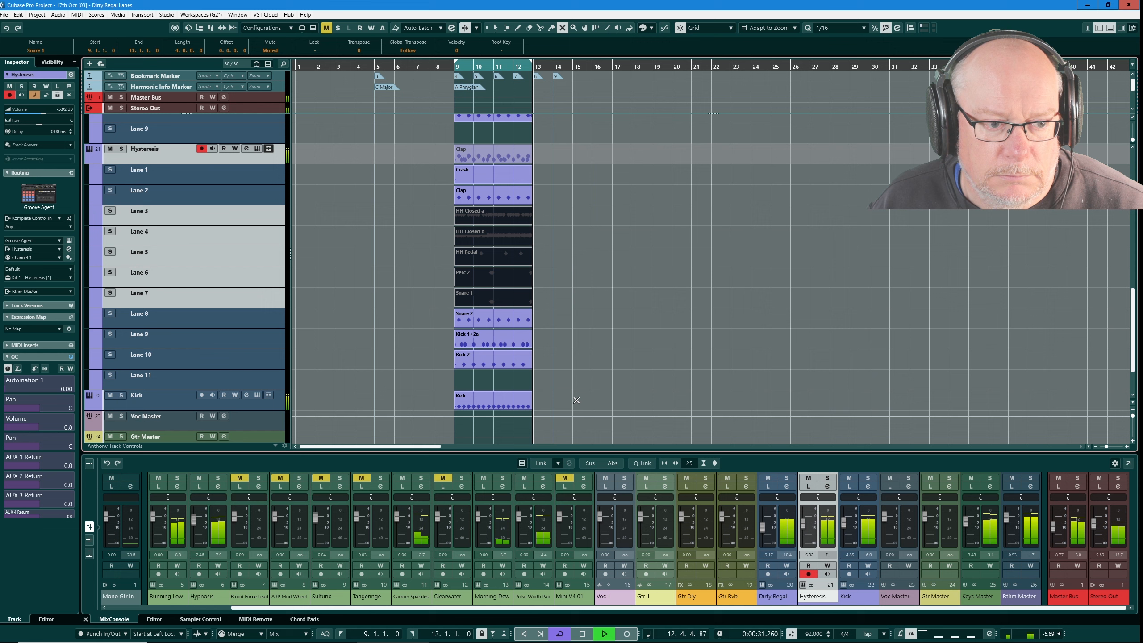
{"action": "left_click", "coordinate": [472, 341]}
{"action": "scroll", "coordinate": [514, 304], "scroll_direction": "up", "scroll_amount": 3}
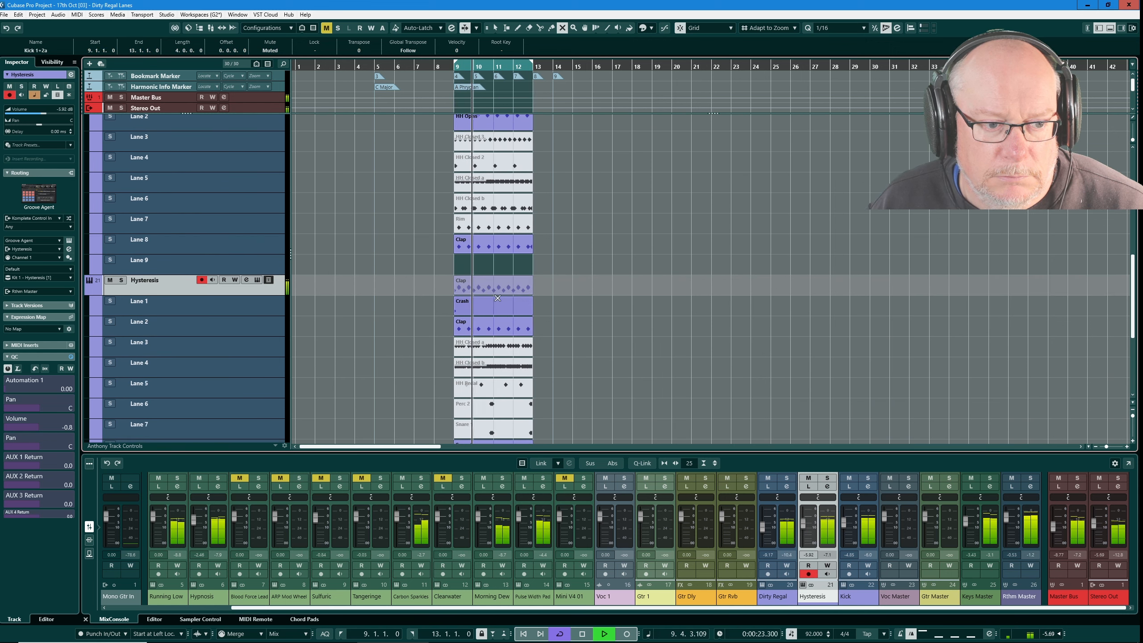
{"action": "key", "text": "space"}
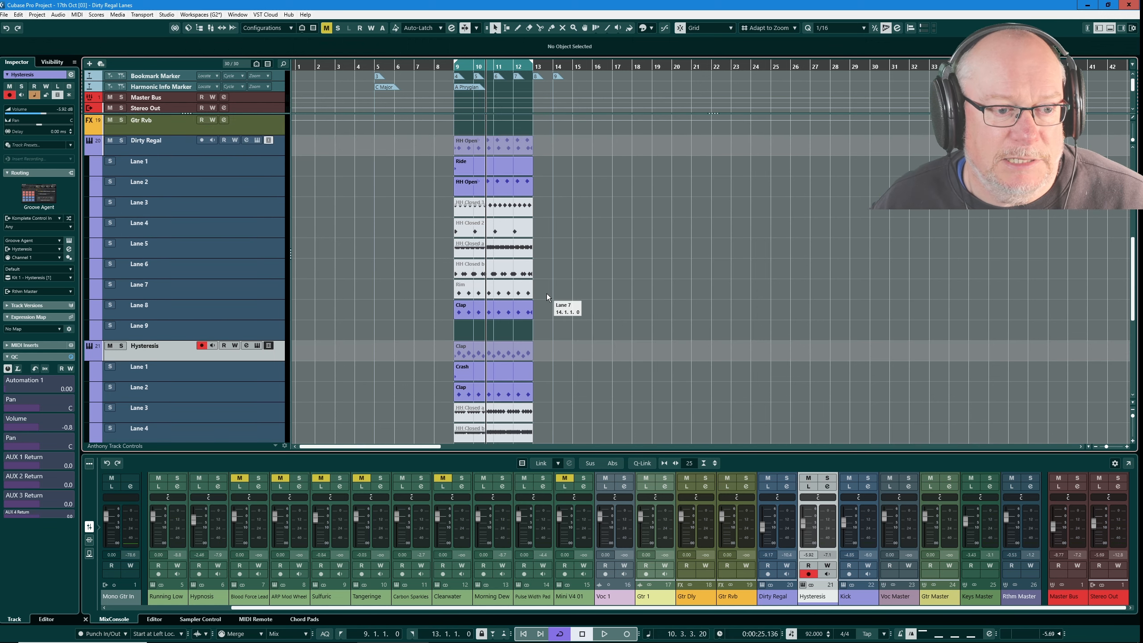
- Unmute the HH Closed 3 part on Dirty Regal and the HH Pedal part on Hysteresis
{"action": "key", "text": "7"}
{"action": "left_click", "coordinate": [478, 209]}
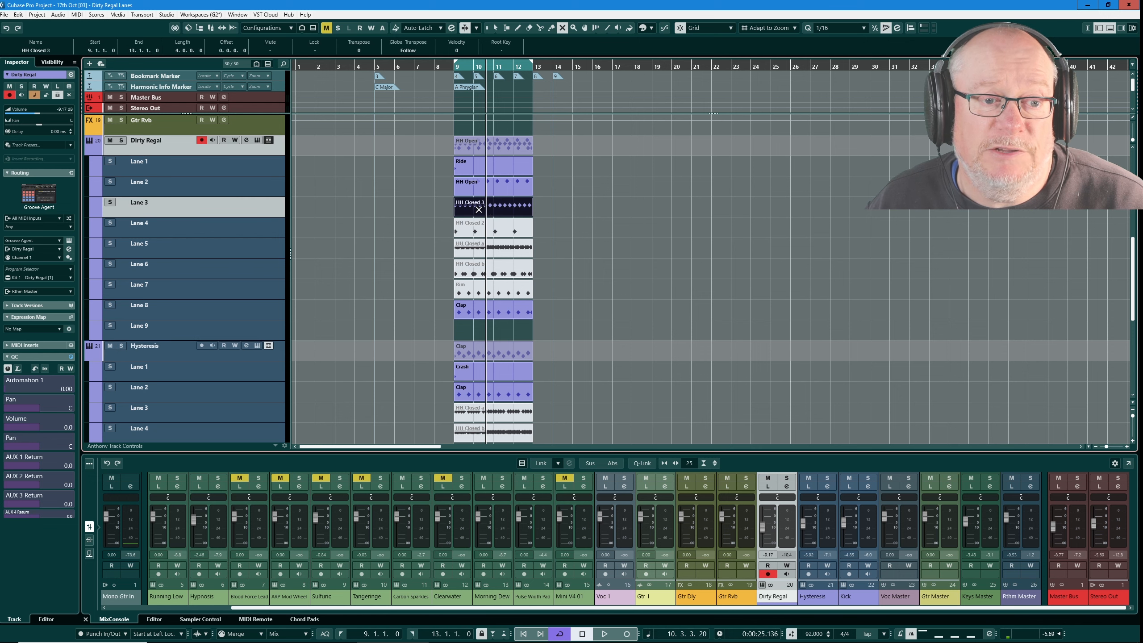
{"action": "scroll", "coordinate": [488, 255], "scroll_direction": "down", "scroll_amount": 2}
{"action": "left_click", "coordinate": [489, 328]}
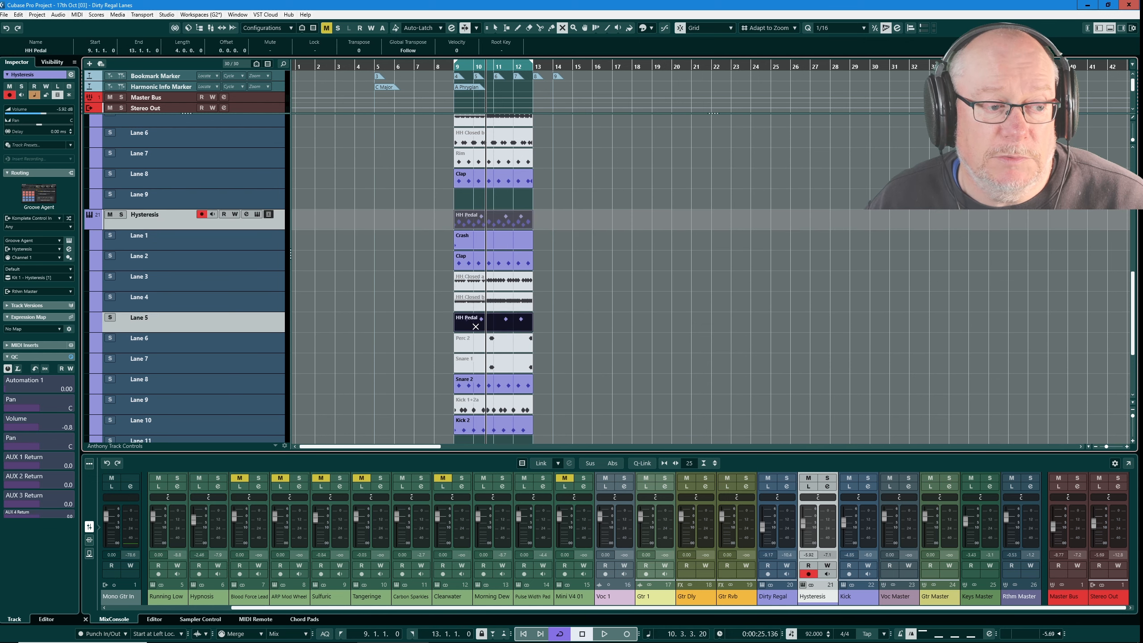
- Hide the lanes of the Hysteresis and Dirty Regal tracks
{"action": "left_click", "coordinate": [271, 216]}
{"action": "scroll", "coordinate": [271, 267], "scroll_direction": "up", "scroll_amount": 2}
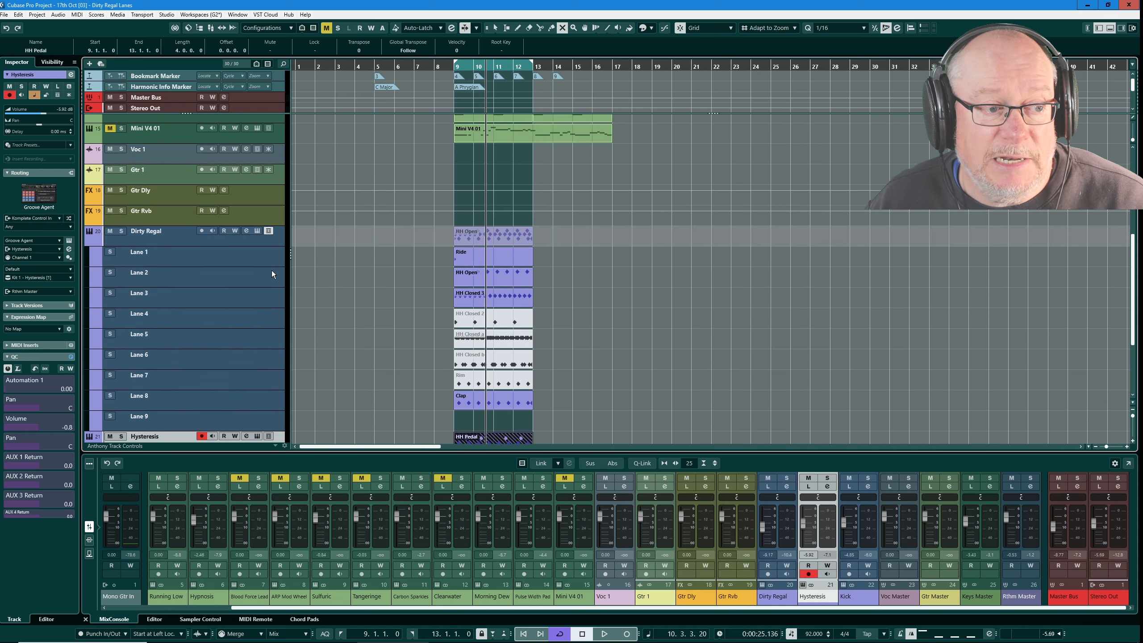
{"action": "left_click", "coordinate": [270, 229]}
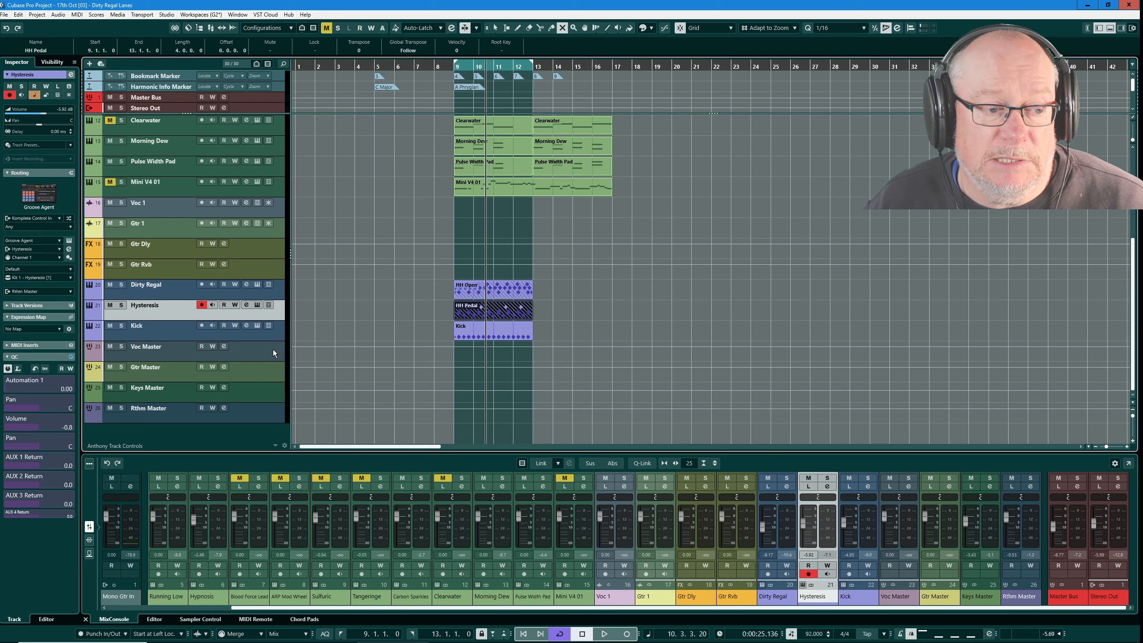
- Show the Dirty Regal and Hysteresis lanes, and examine the Hysteresis Groove 2 pattern in Groove Agent before closing its window
{"action": "left_click", "coordinate": [268, 284]}
{"action": "scroll", "coordinate": [263, 302], "scroll_direction": "down", "scroll_amount": 5}
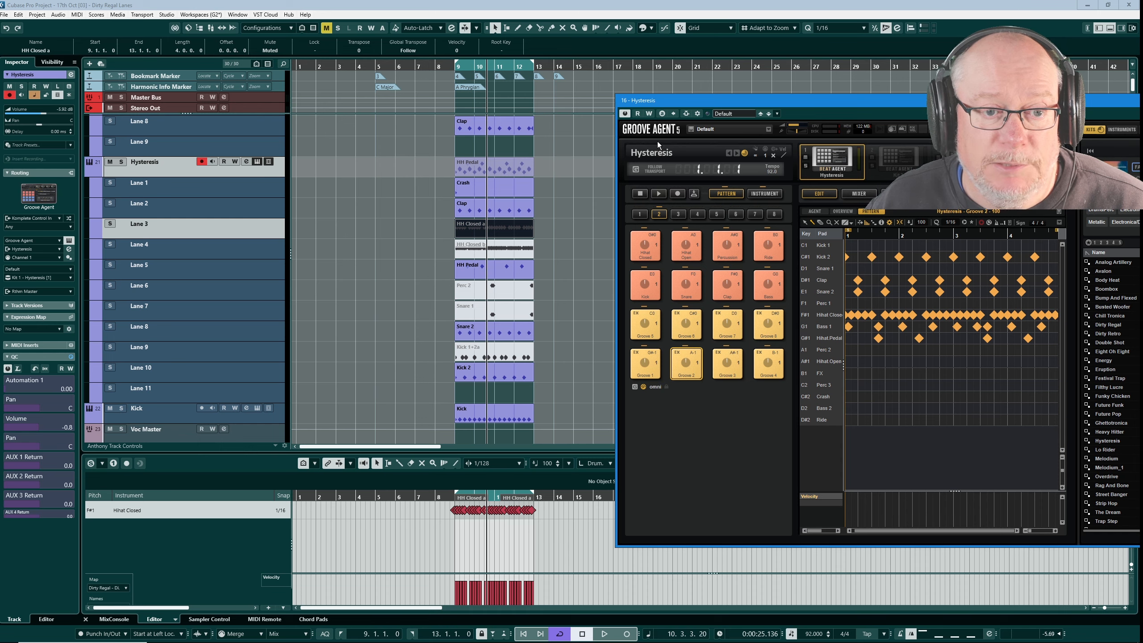
{"action": "left_click_drag", "start_coordinate": [808, 102], "coordinate": [514, 85]}
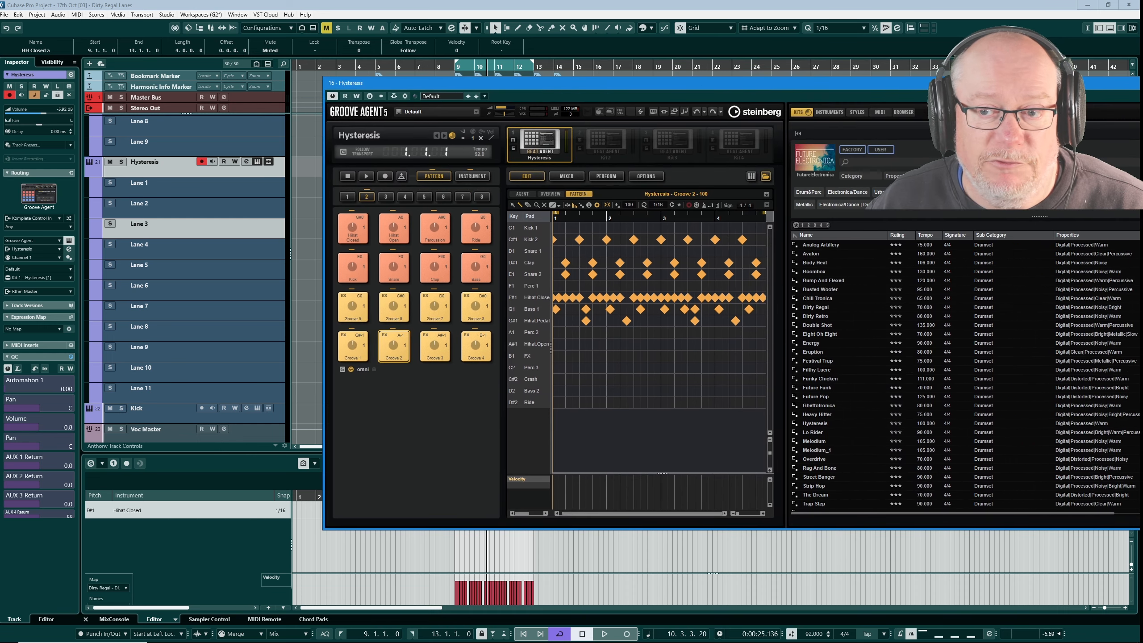
{"action": "left_click", "coordinate": [1128, 83]}
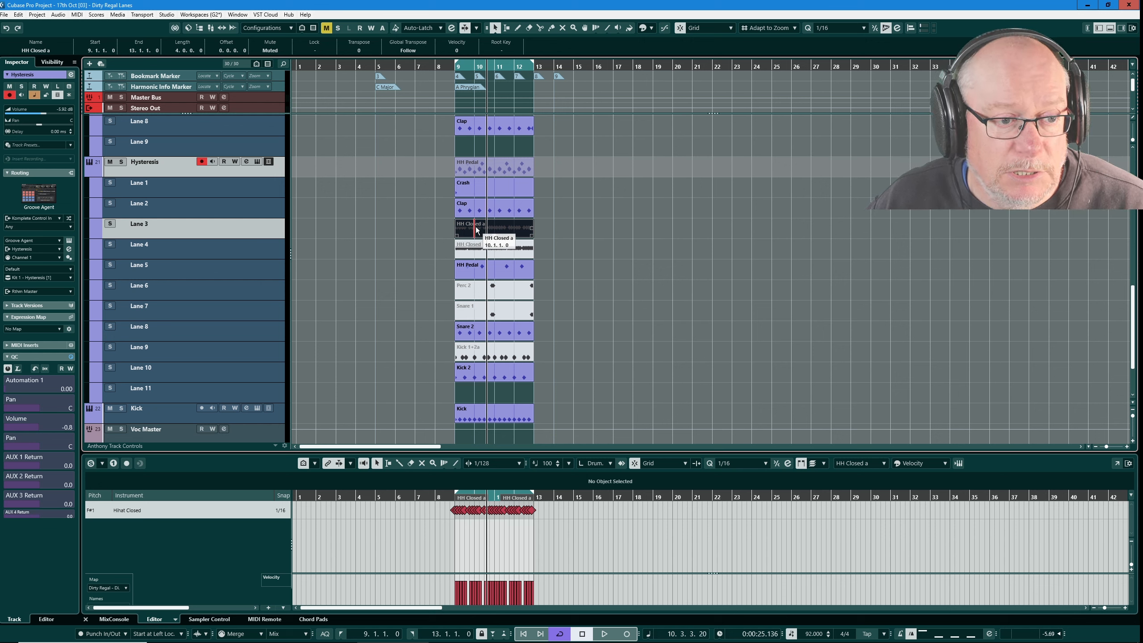
- Inspect the HH Closed a and HH Closed b parts on Hysteresis Lanes 3 and 4 by selecting and deselecting them
{"action": "left_click", "coordinate": [483, 250]}
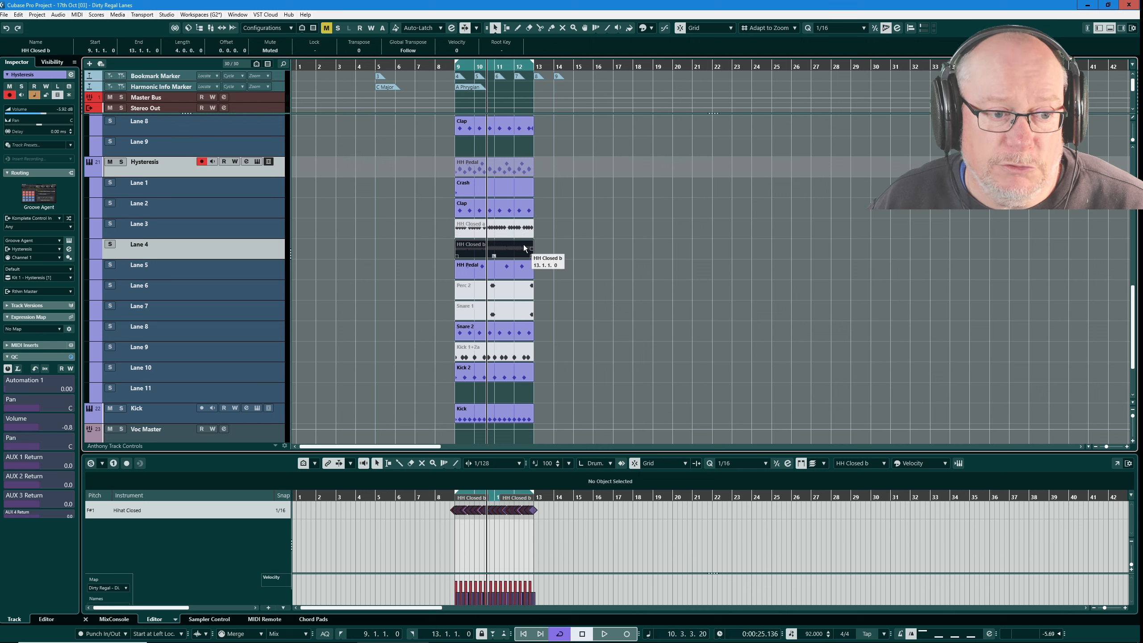
{"action": "left_click", "coordinate": [545, 229]}
{"action": "left_click_drag", "start_coordinate": [445, 226], "coordinate": [535, 261]}
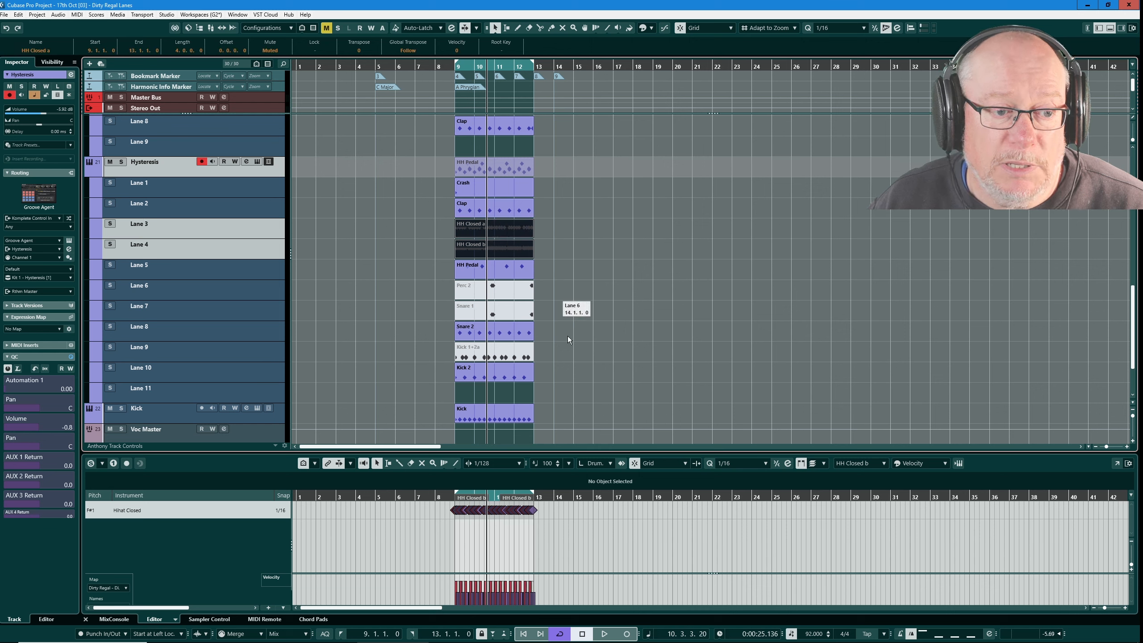
{"action": "left_click", "coordinate": [535, 391]}
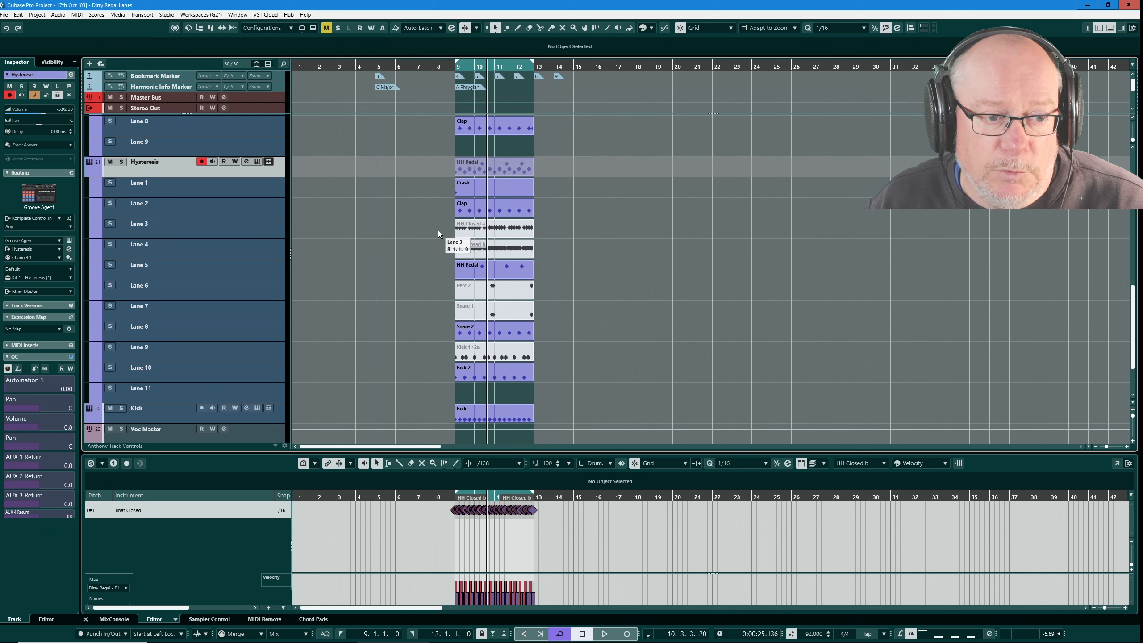
{"action": "left_click_drag", "start_coordinate": [437, 230], "coordinate": [499, 249]}
{"action": "left_click", "coordinate": [570, 249]}
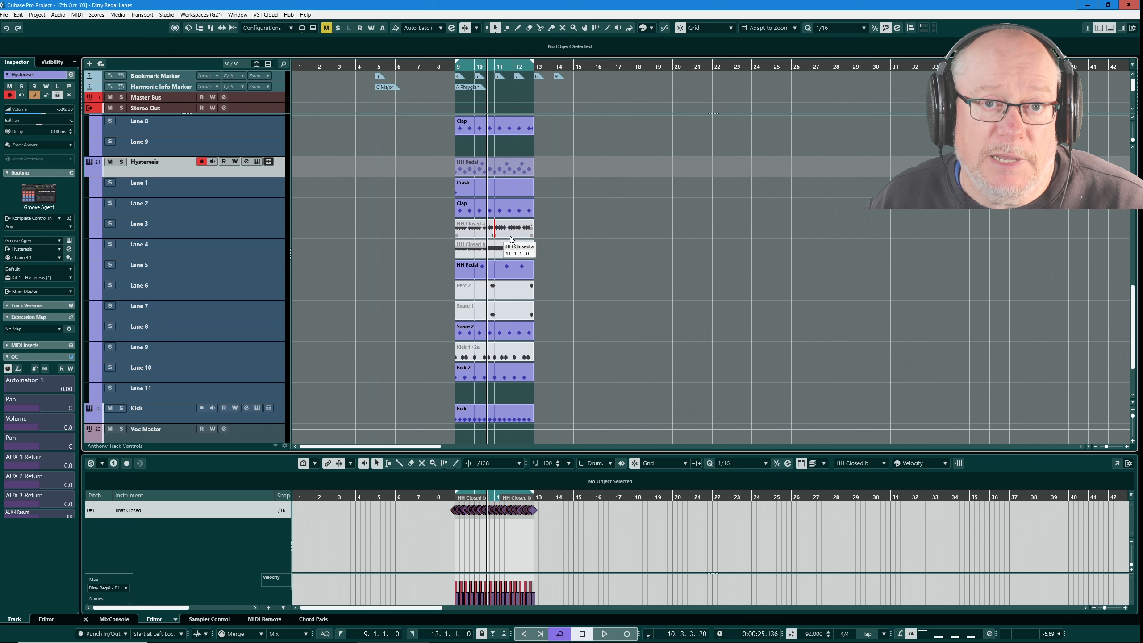
{"action": "scroll", "coordinate": [605, 331], "scroll_direction": "up", "scroll_amount": 5}
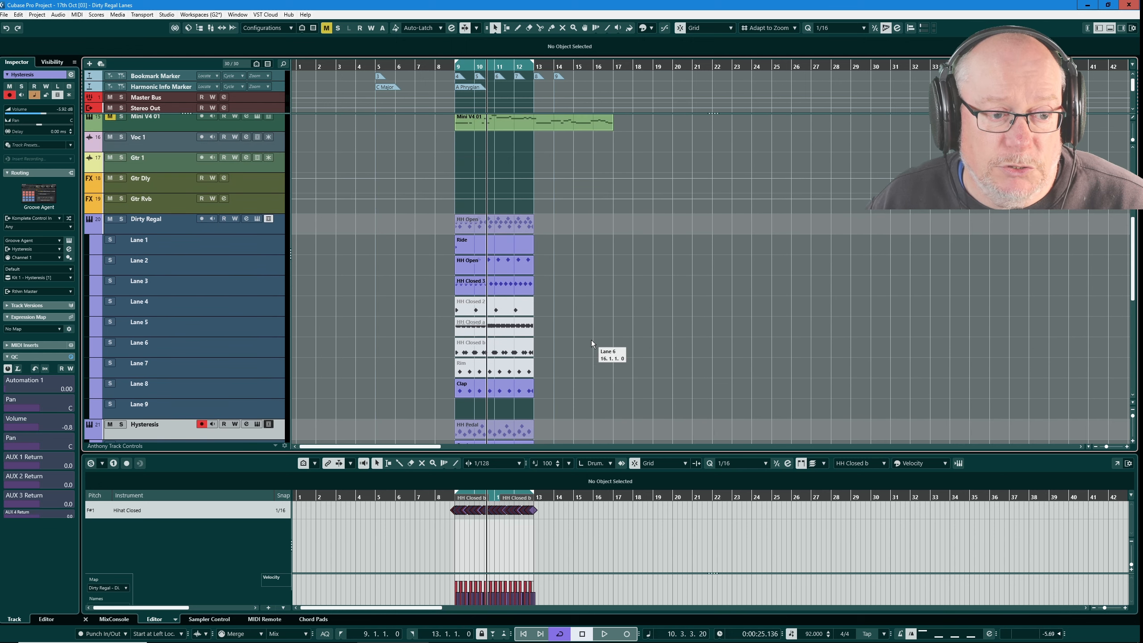
- Inspect the HH Closed a and HH Closed b parts on Dirty Regal and audition the Hihat Closed pad in Groove Agent before closing its window
{"action": "left_click", "coordinate": [499, 260]}
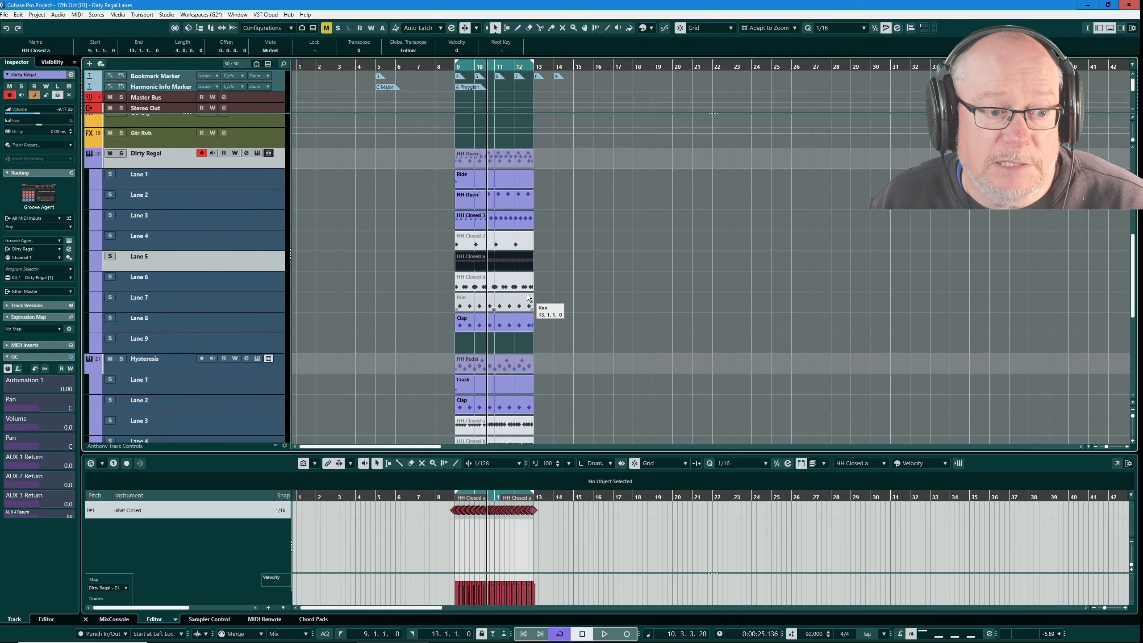
{"action": "left_click", "coordinate": [493, 287]}
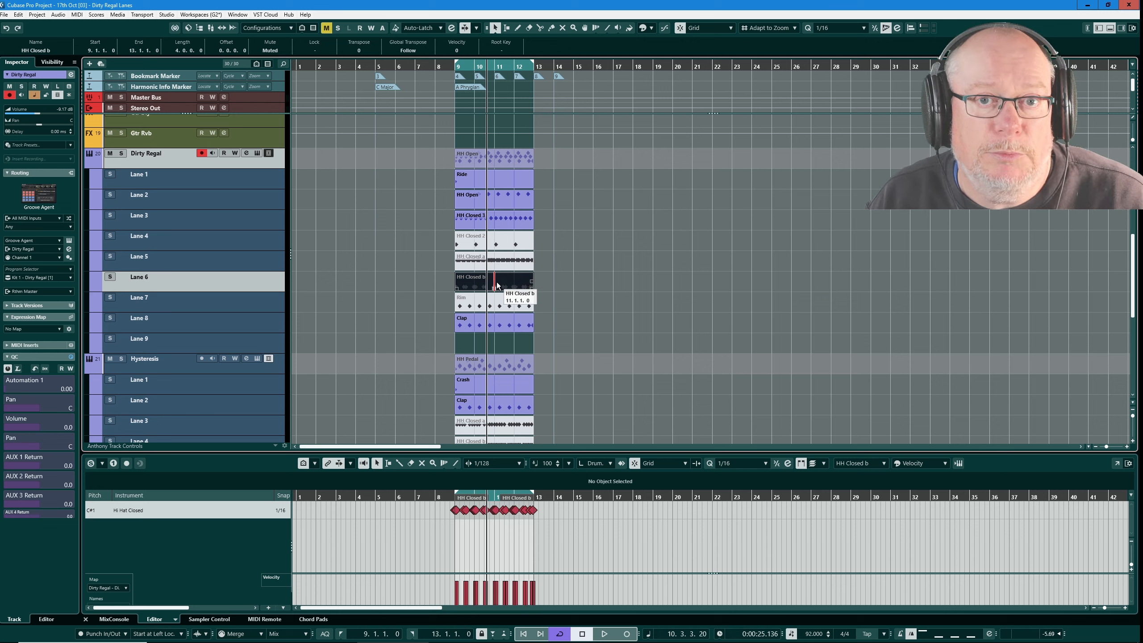
{"action": "left_click", "coordinate": [511, 265]}
{"action": "left_click", "coordinate": [514, 285], "text": "shift"}
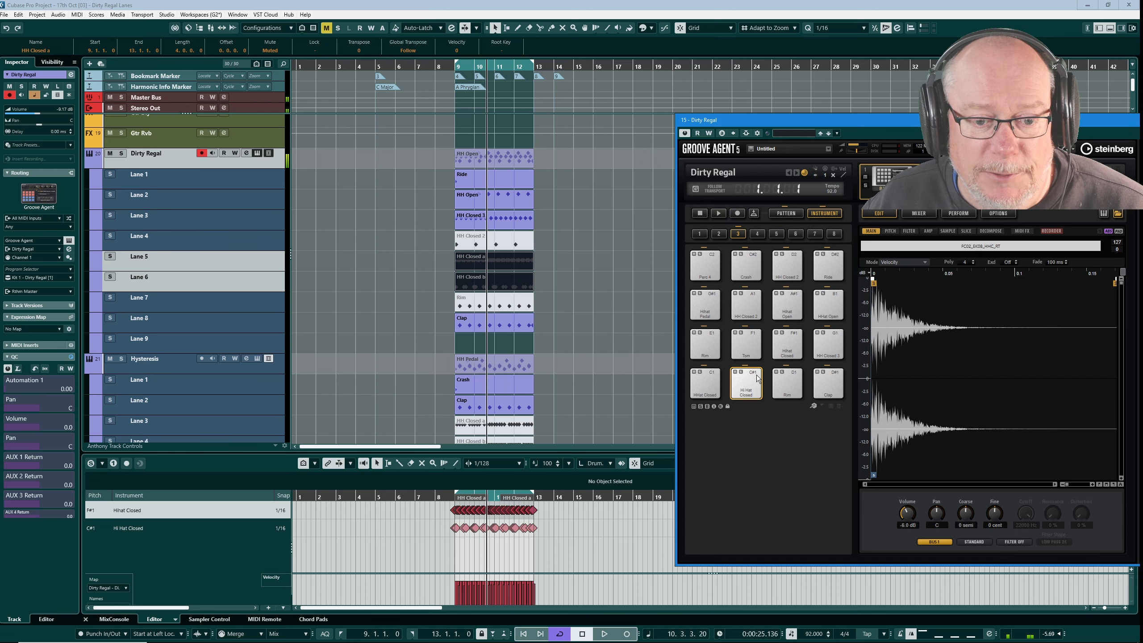
{"action": "left_click", "coordinate": [785, 342]}
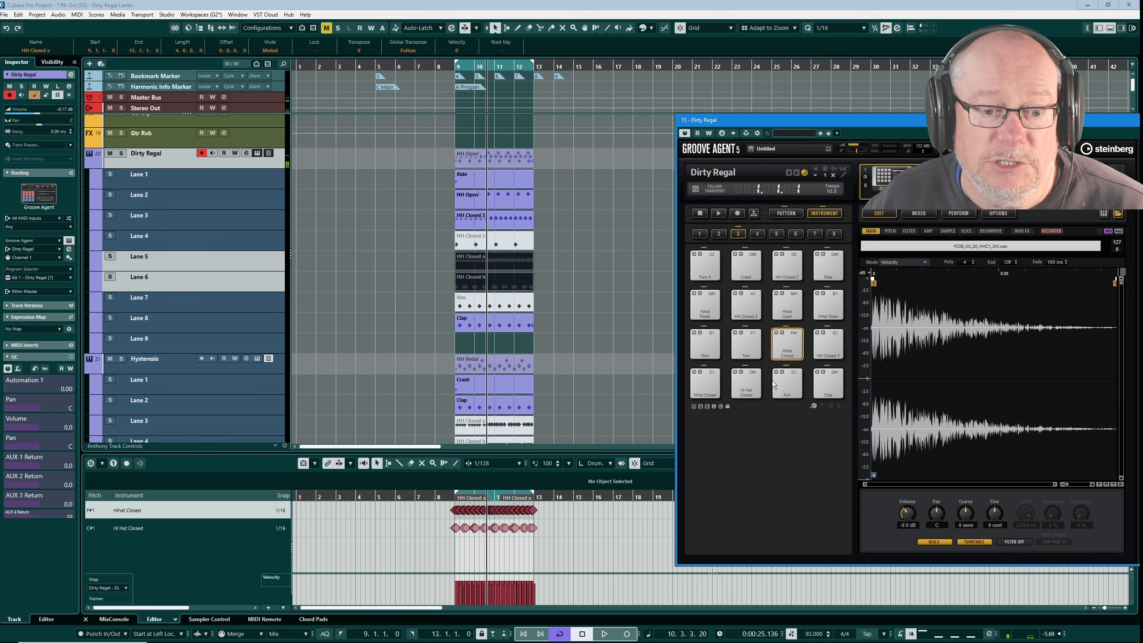
{"action": "left_click", "coordinate": [1130, 120]}
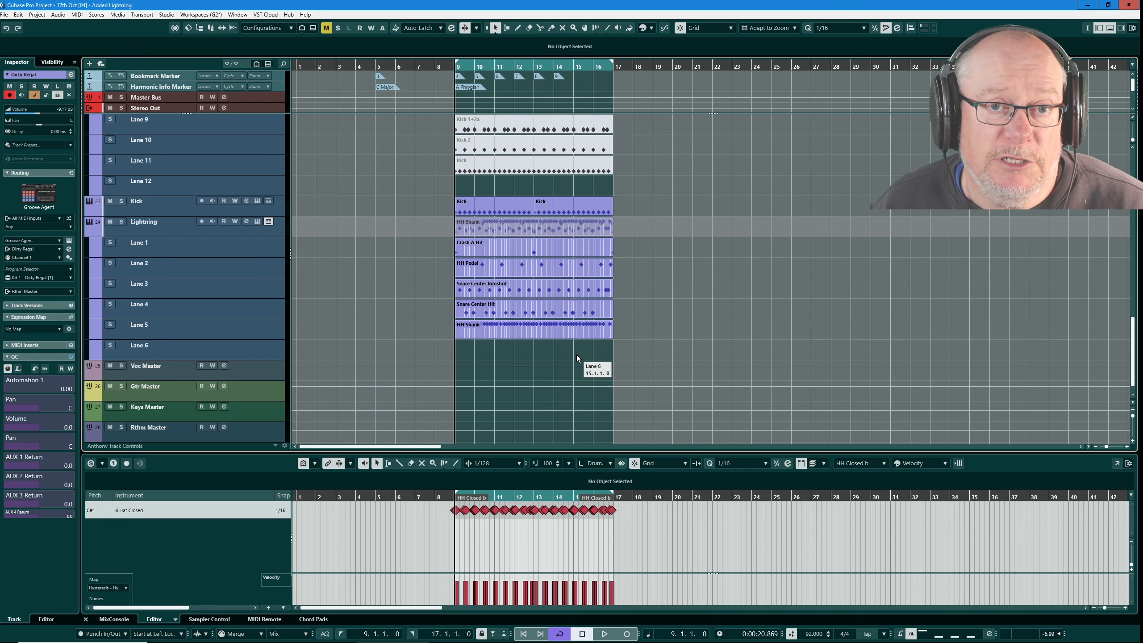
- Select the Lightning track, play the cycle range and solo the track
{"action": "left_click", "coordinate": [576, 354]}
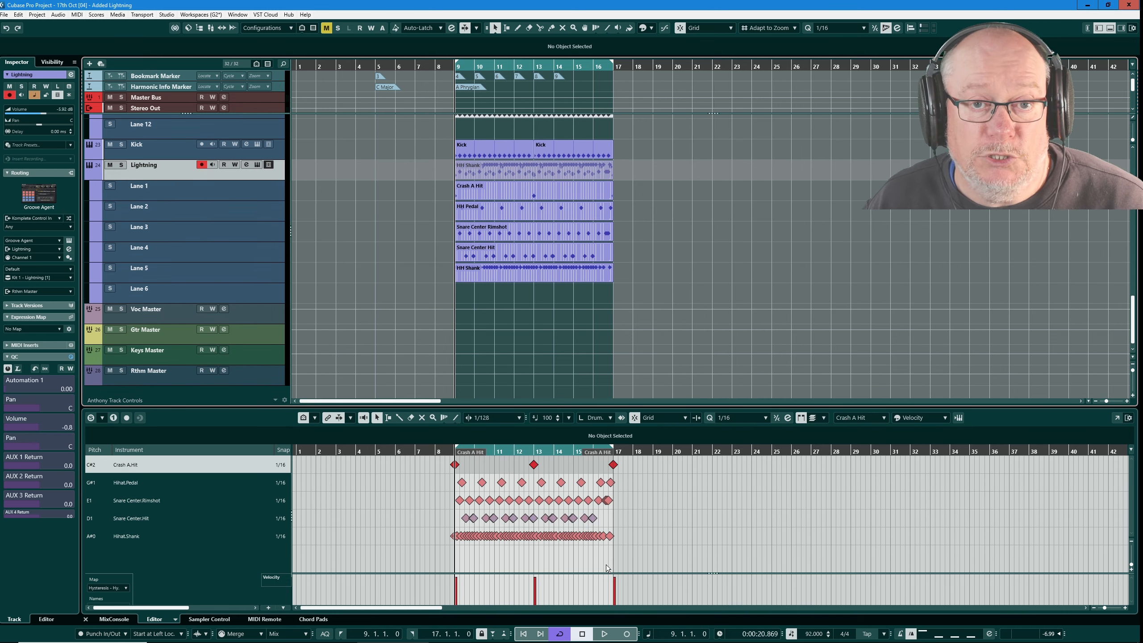
{"action": "left_click", "coordinate": [604, 634]}
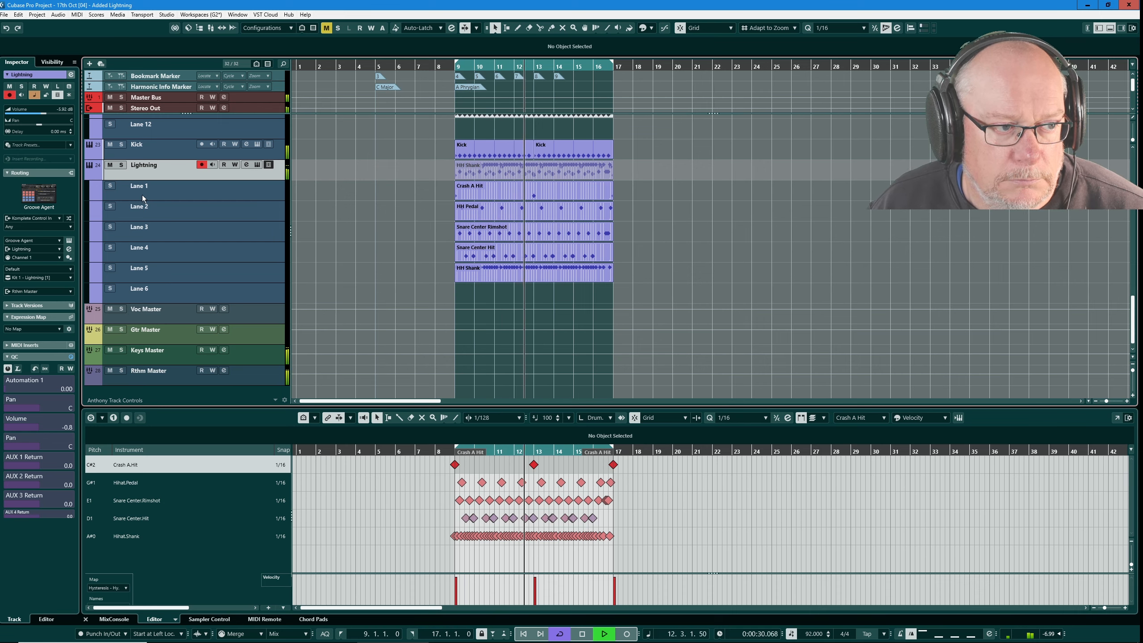
{"action": "left_click", "coordinate": [120, 166]}
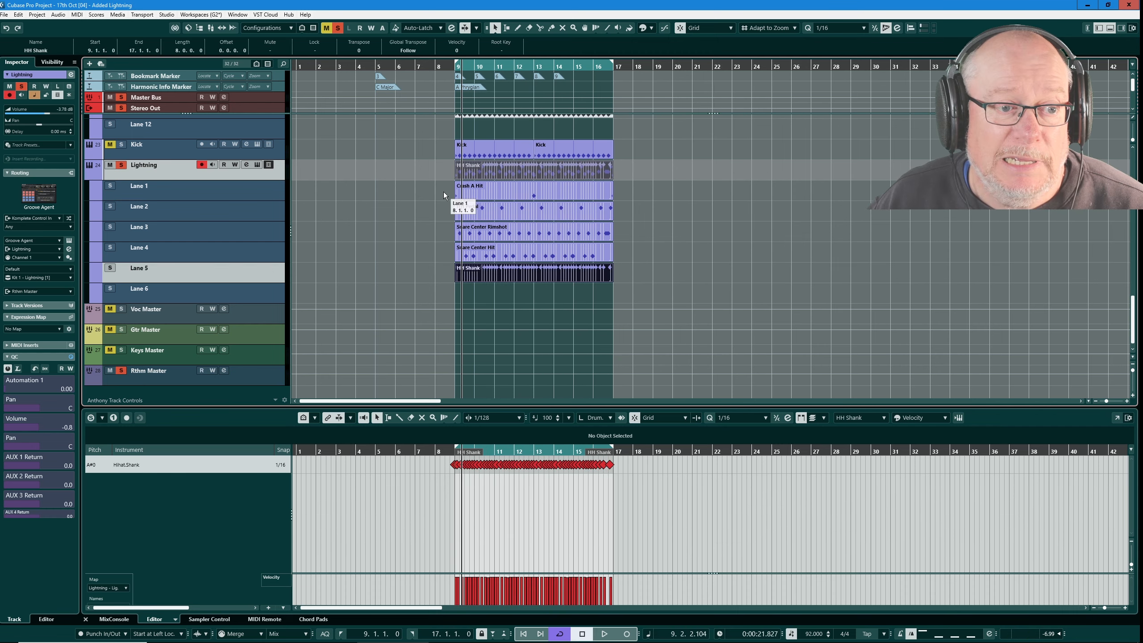
- Inspect the Crash A Hit, HH Pedal, Snare Center Rimshot, Snare Center Hit and HH Shank parts on Lightning's lanes one by one
{"action": "left_click_drag", "start_coordinate": [444, 193], "coordinate": [641, 306]}
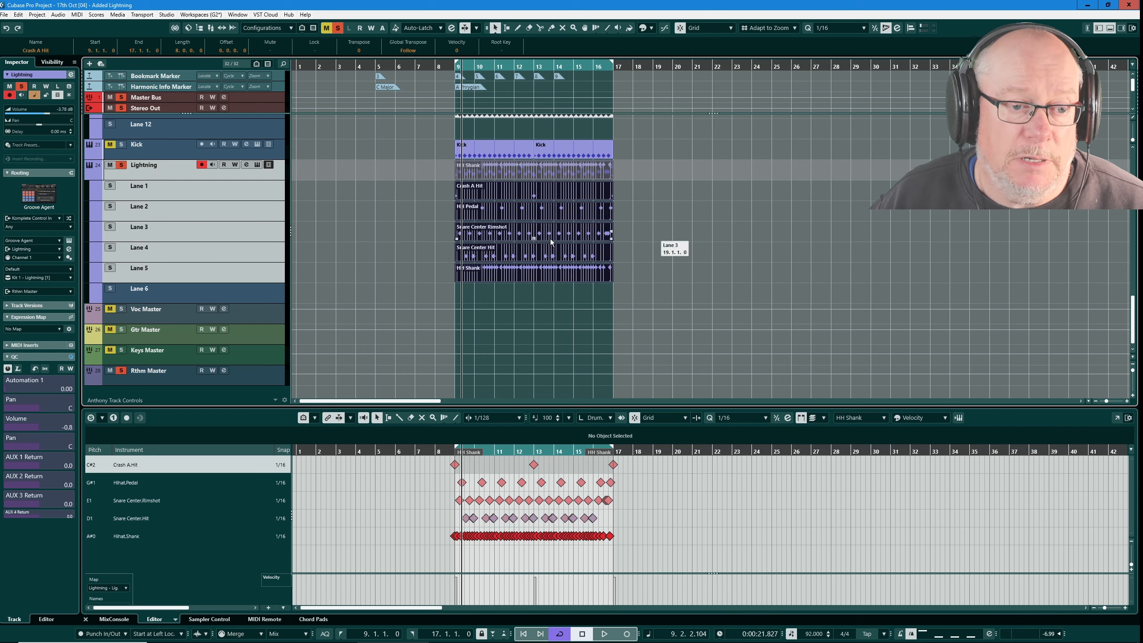
{"action": "left_click", "coordinate": [476, 189]}
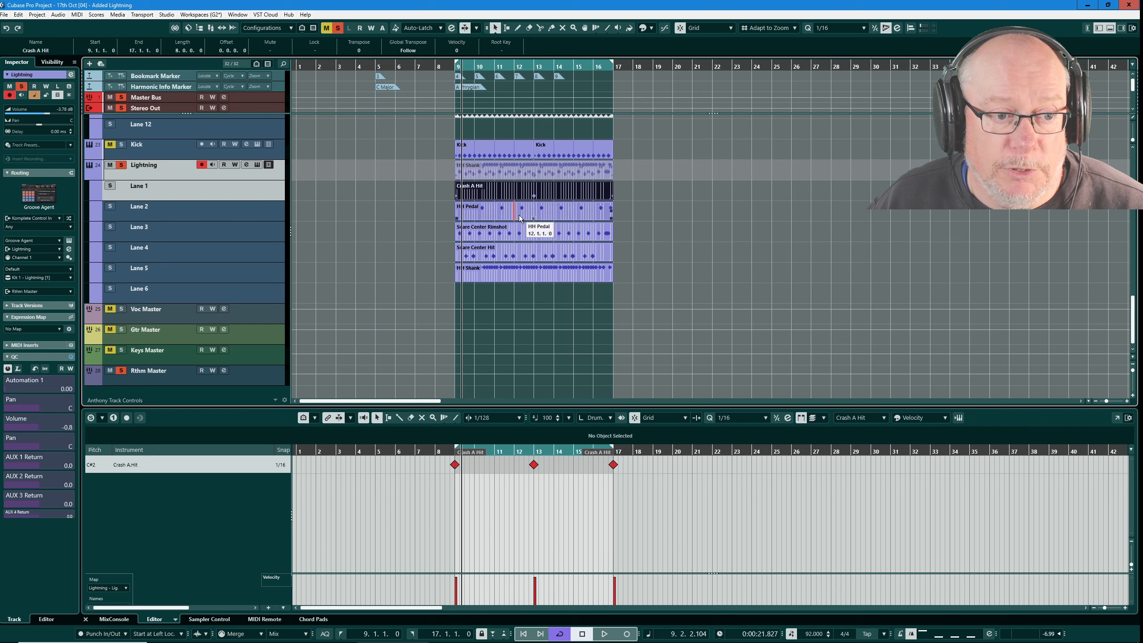
{"action": "left_click", "coordinate": [544, 211]}
{"action": "left_click", "coordinate": [557, 230]}
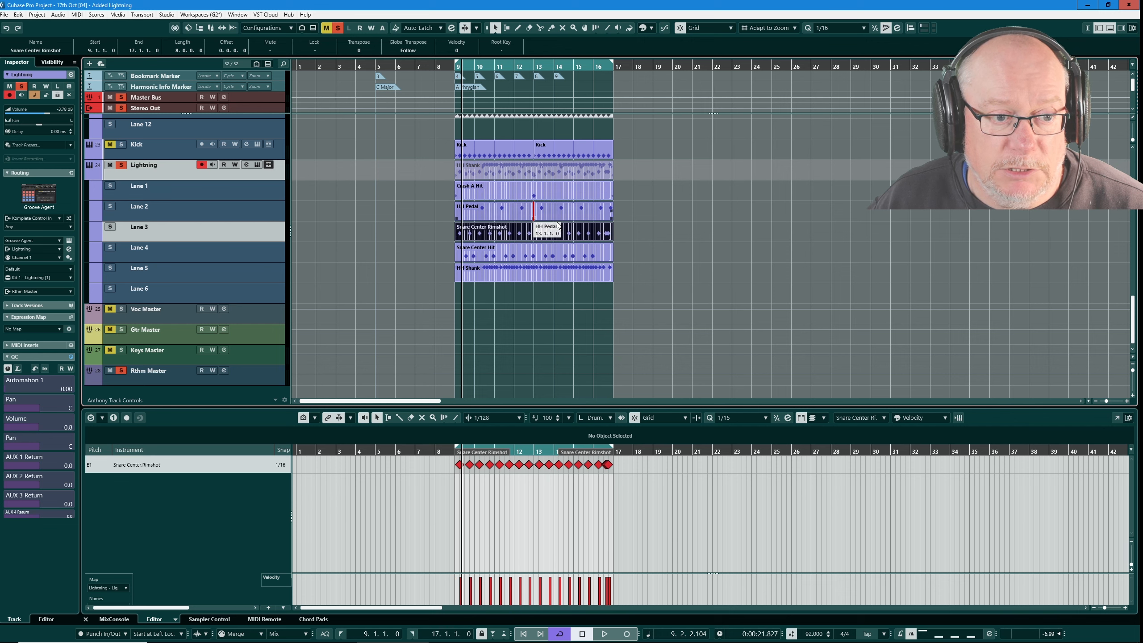
{"action": "left_click", "coordinate": [540, 254]}
{"action": "left_click", "coordinate": [527, 276]}
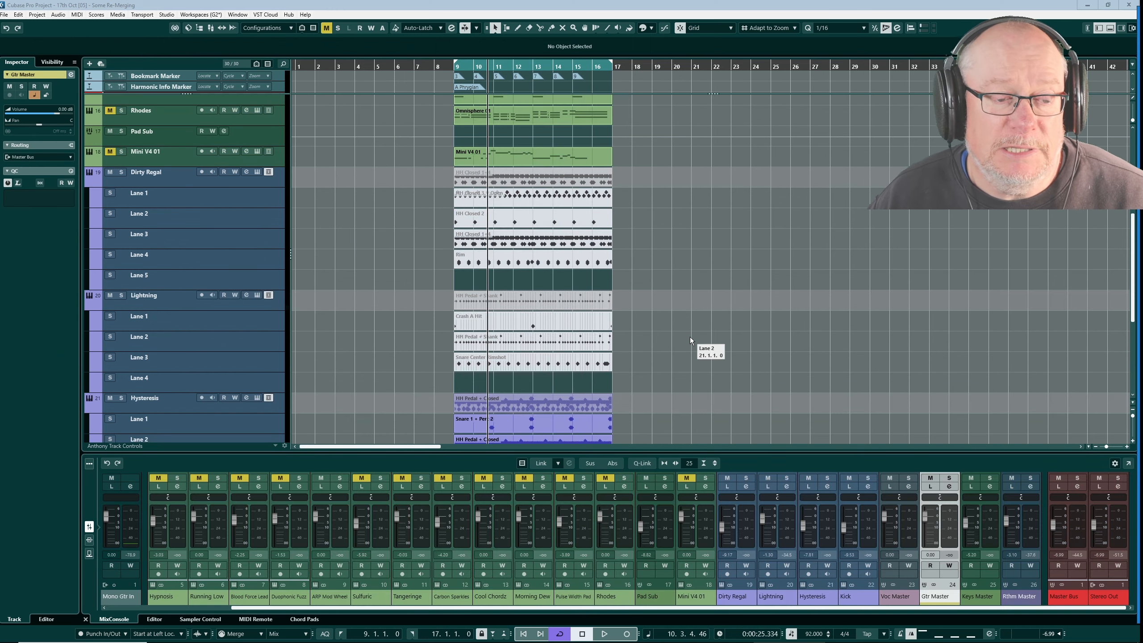
- Examine the merged HH Closed 1+4 part on Dirty Regal and the notes of the Snare 1 + Perc 2 part on Hysteresis in the editor
{"action": "left_click", "coordinate": [479, 242]}
{"action": "left_click", "coordinate": [154, 620]}
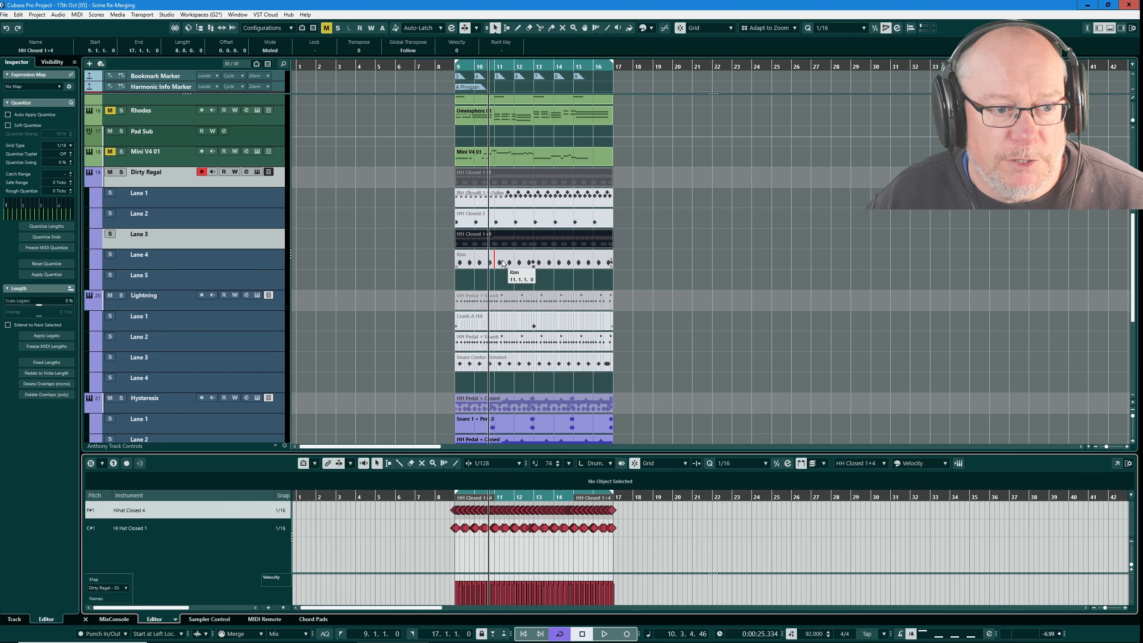
{"action": "scroll", "coordinate": [531, 321], "scroll_direction": "down", "scroll_amount": 2}
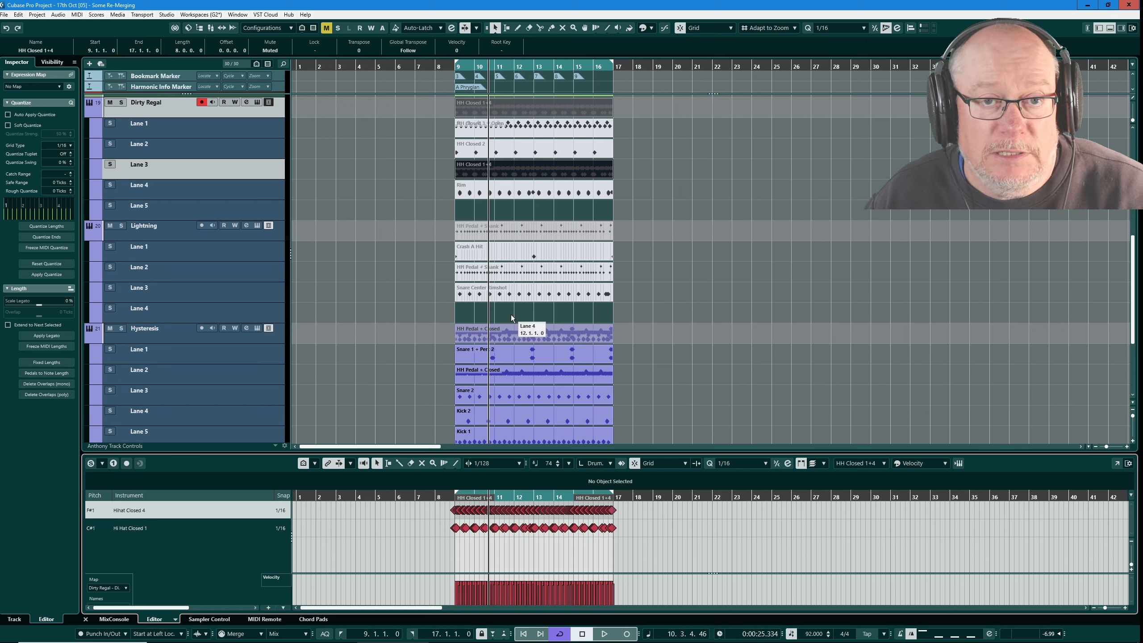
{"action": "left_click", "coordinate": [516, 354]}
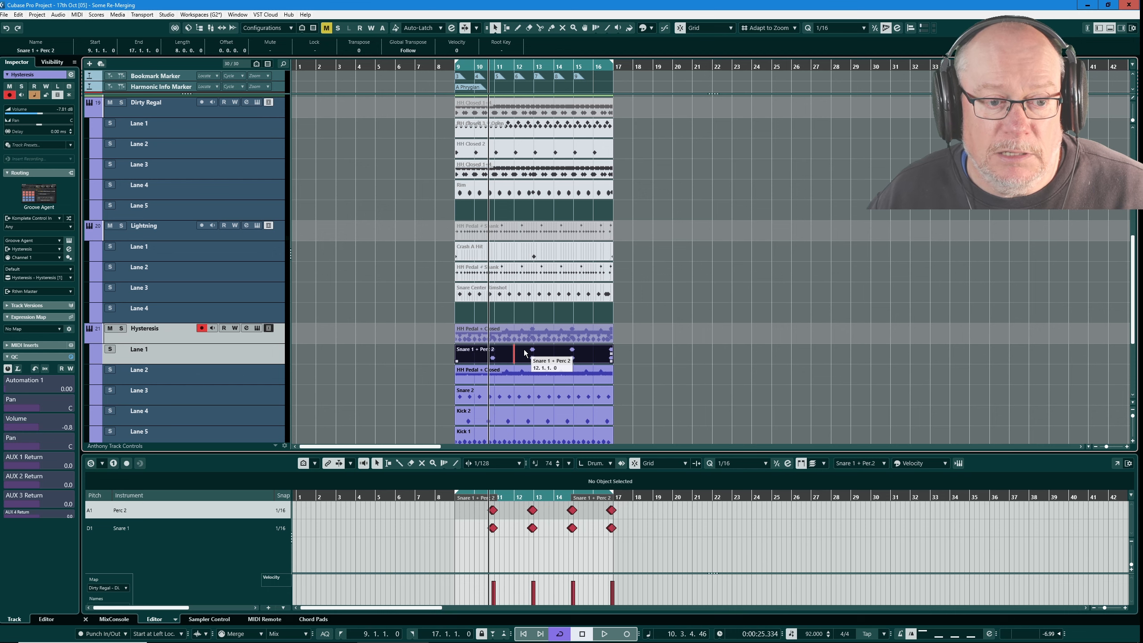
{"action": "scroll", "coordinate": [590, 333], "scroll_direction": "down", "scroll_amount": 3}
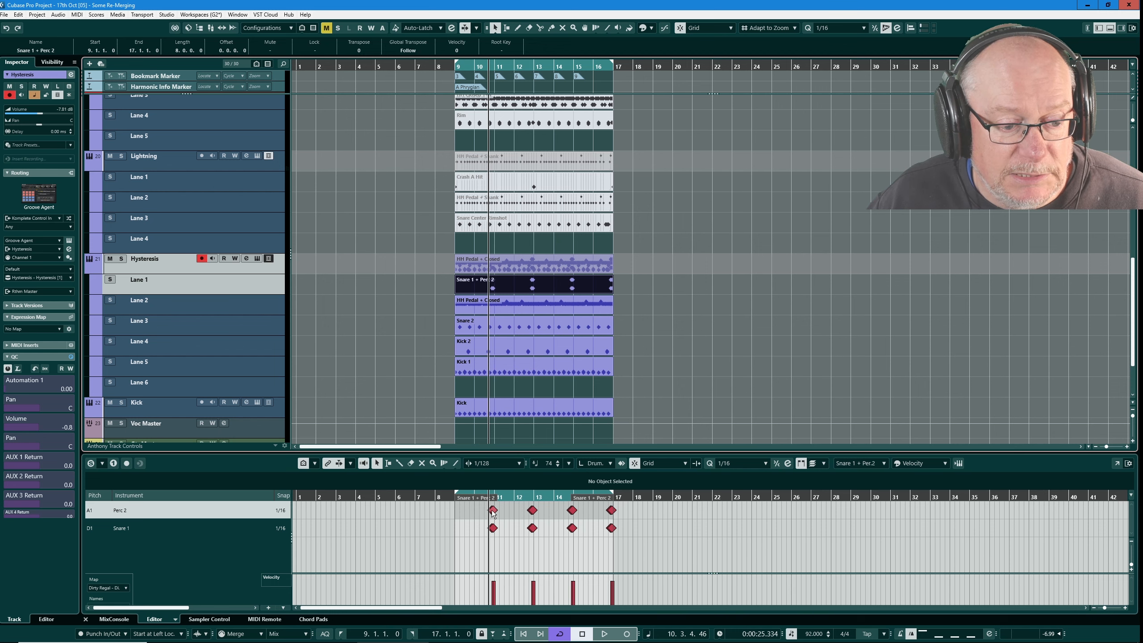
{"action": "left_click", "coordinate": [493, 528]}
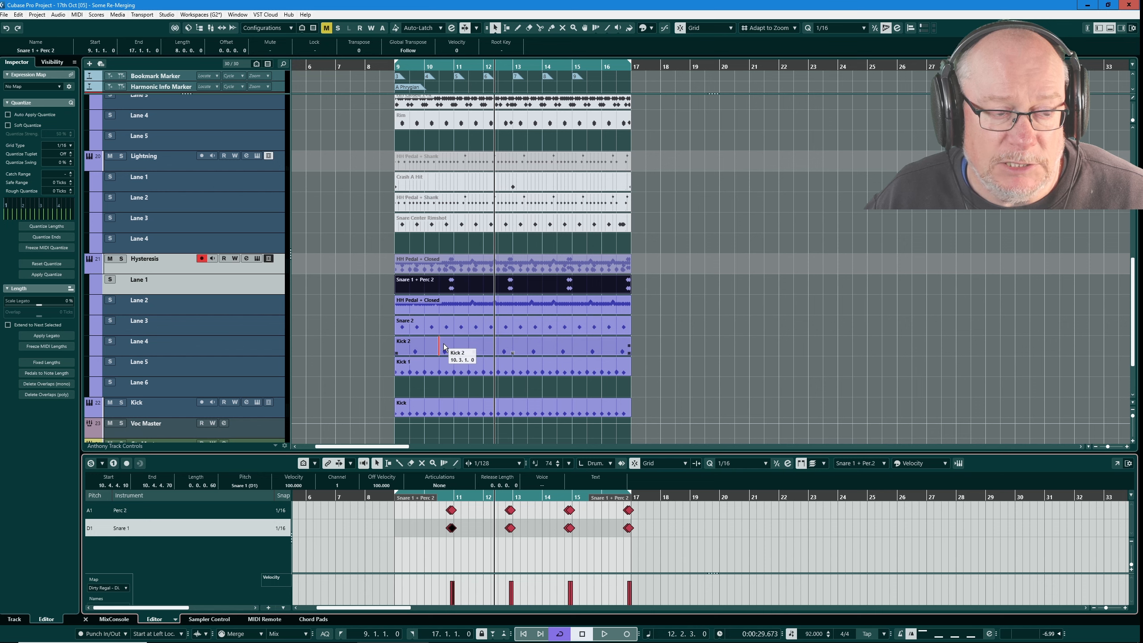
- Review the parts on Dirty Regal Lanes 1 to 4 individually, ending with the Rim part
{"action": "scroll", "coordinate": [455, 338], "scroll_direction": "up", "scroll_amount": 8}
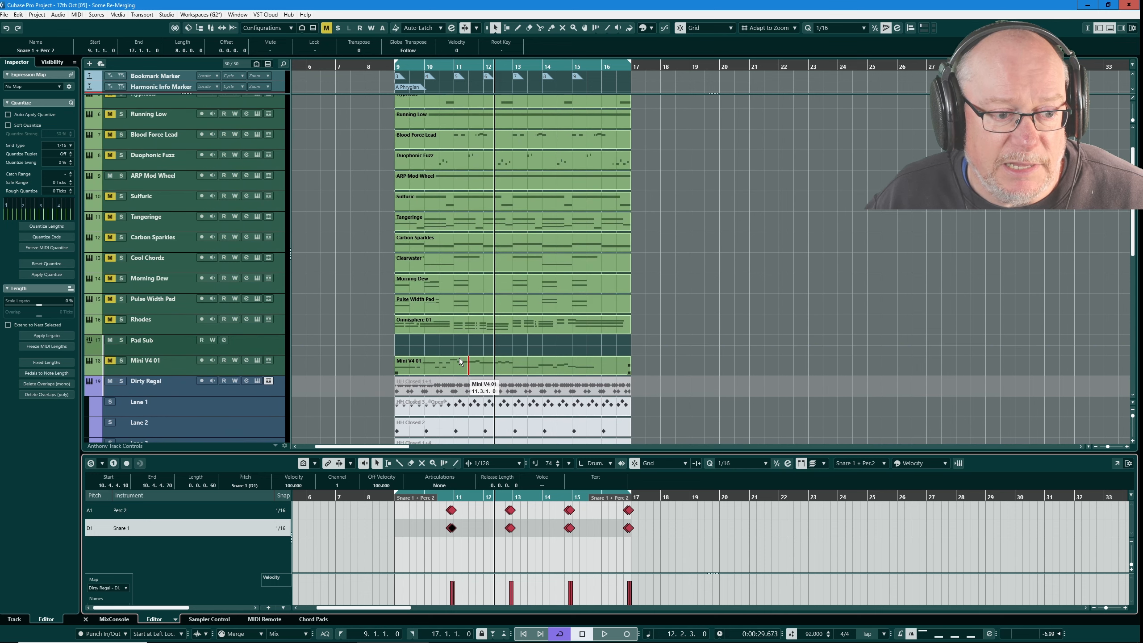
{"action": "scroll", "coordinate": [467, 360], "scroll_direction": "up", "scroll_amount": 2}
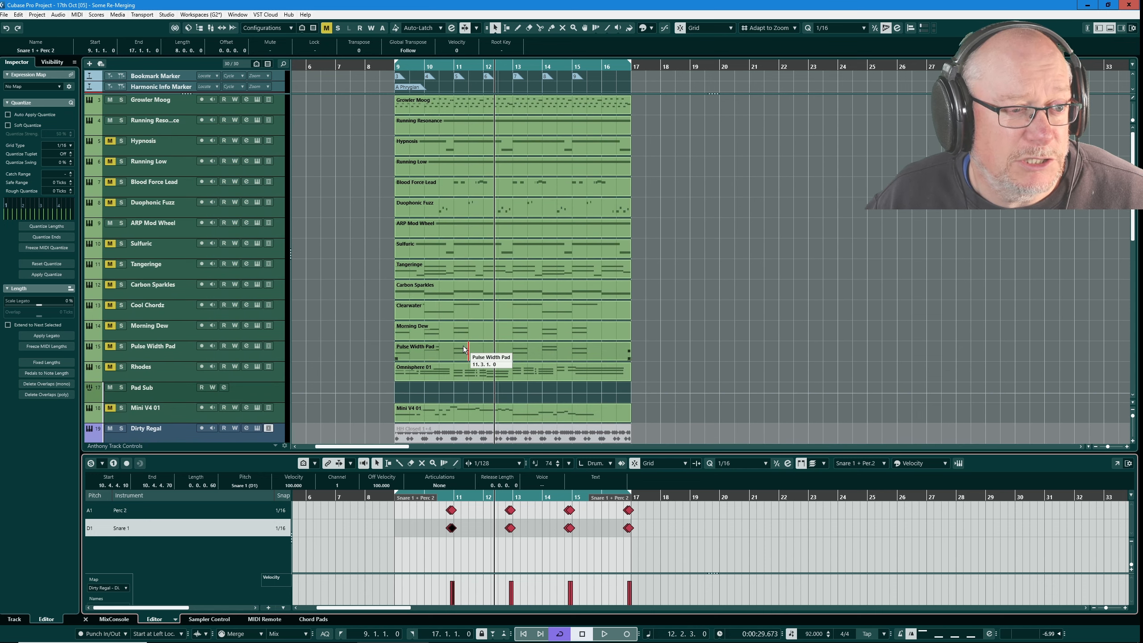
{"action": "scroll", "coordinate": [468, 353], "scroll_direction": "down", "scroll_amount": 8}
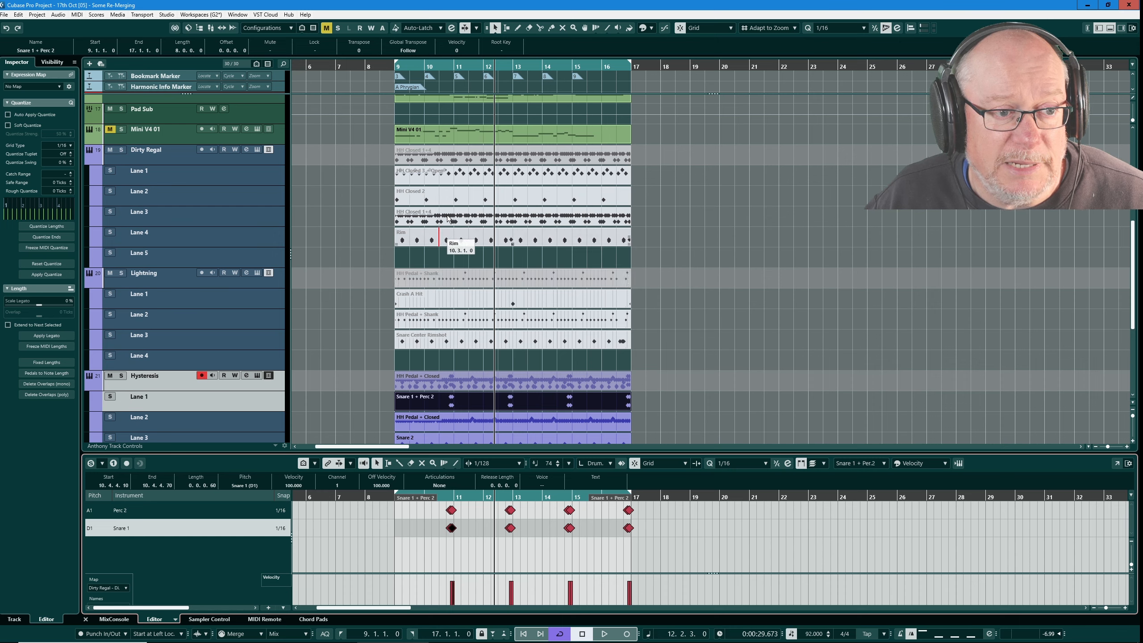
{"action": "left_click", "coordinate": [444, 178]}
{"action": "left_click", "coordinate": [454, 196]}
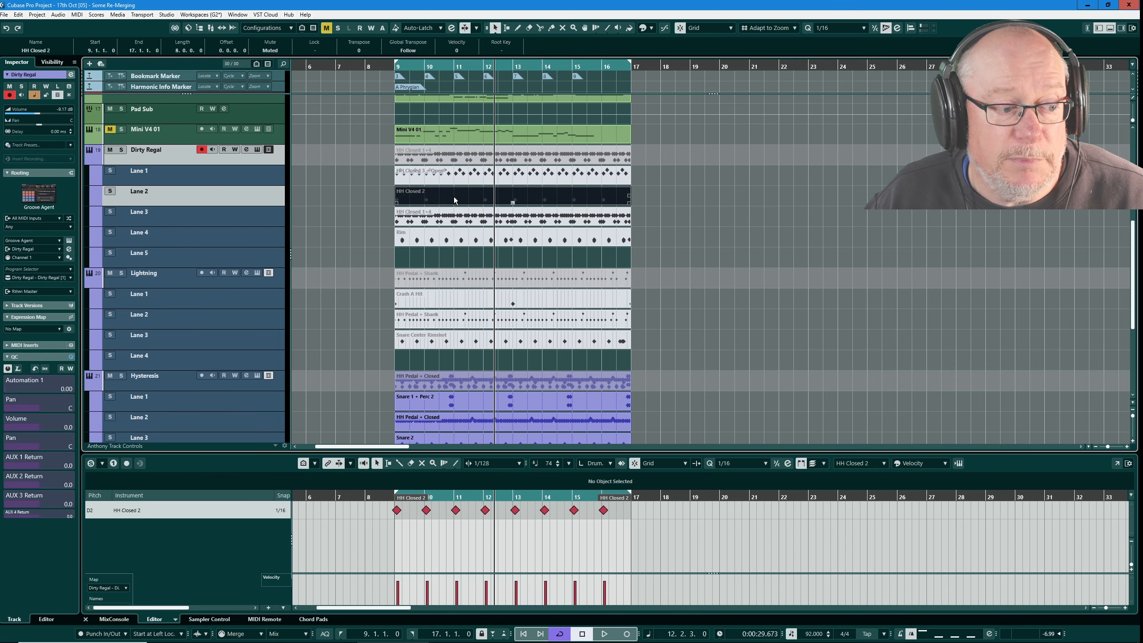
{"action": "left_click", "coordinate": [454, 221]}
{"action": "left_click", "coordinate": [459, 243]}
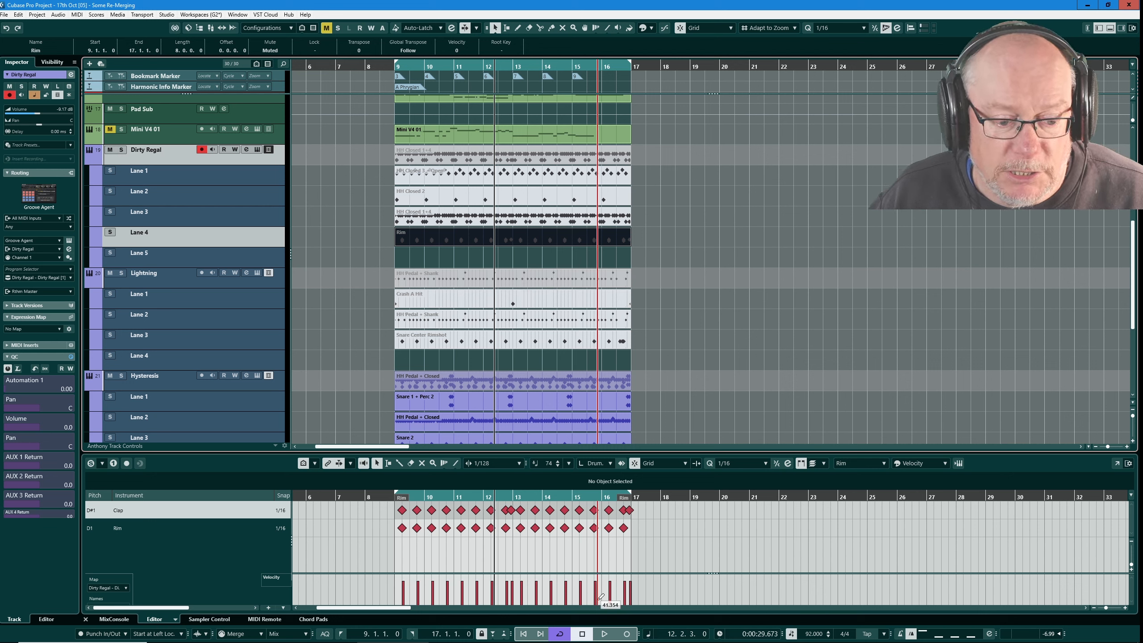
- Start playback and mute the parts on Hysteresis Lanes 1 to 4 with the Mute tool
{"action": "left_click", "coordinate": [605, 634]}
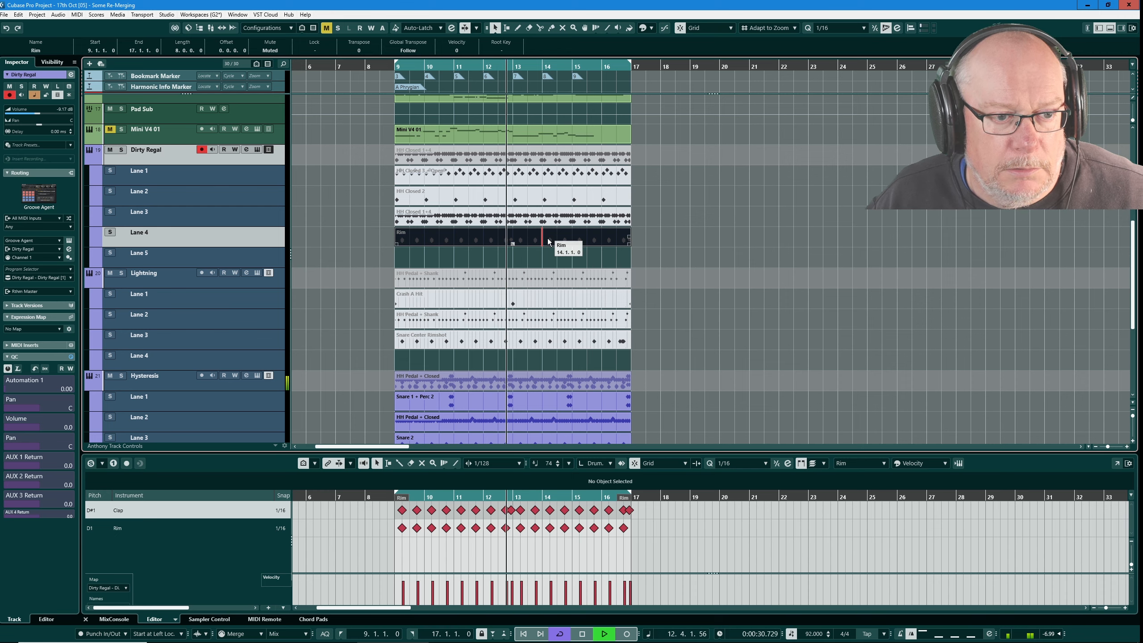
{"action": "scroll", "coordinate": [548, 257], "scroll_direction": "down", "scroll_amount": 4}
{"action": "right_click", "coordinate": [514, 315]}
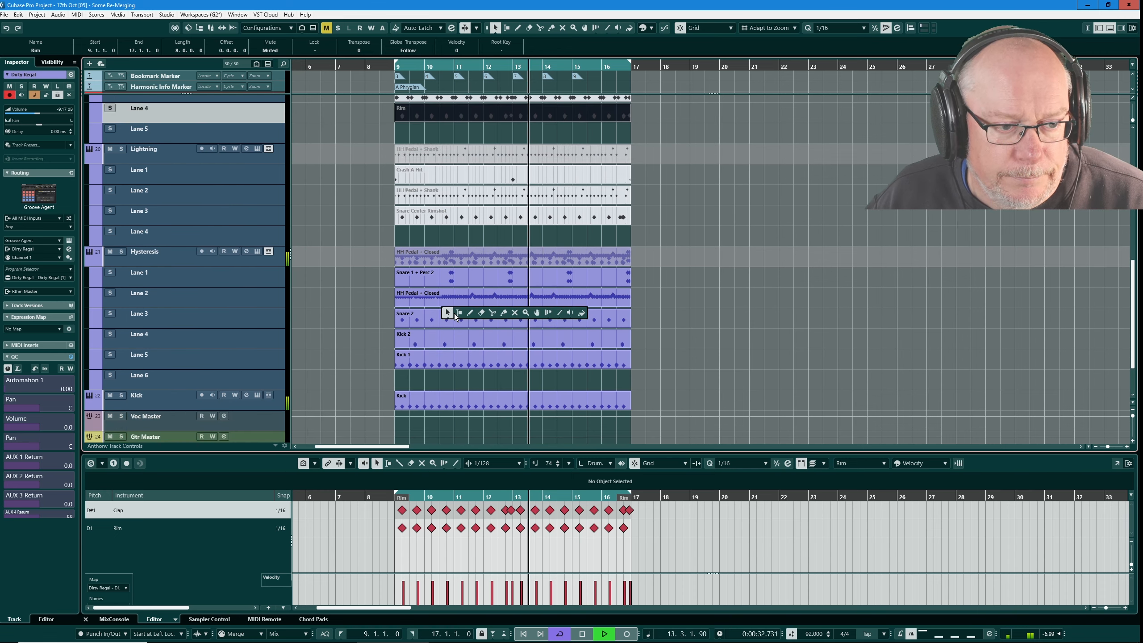
{"action": "left_click", "coordinate": [514, 317]}
{"action": "left_click_drag", "start_coordinate": [370, 280], "coordinate": [524, 343]}
- Unmute the HH Closed 1+4 part on Dirty Regal and the Snare 2 part on Hysteresis
{"action": "scroll", "coordinate": [496, 283], "scroll_direction": "up", "scroll_amount": 5}
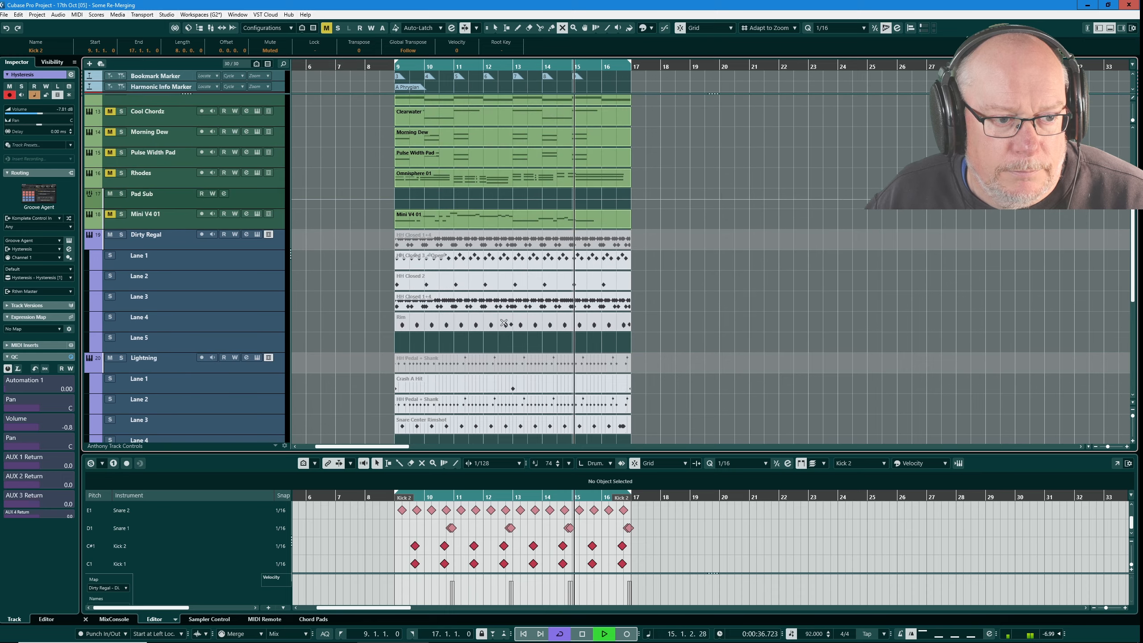
{"action": "left_click", "coordinate": [417, 300]}
{"action": "scroll", "coordinate": [500, 321], "scroll_direction": "down", "scroll_amount": 5}
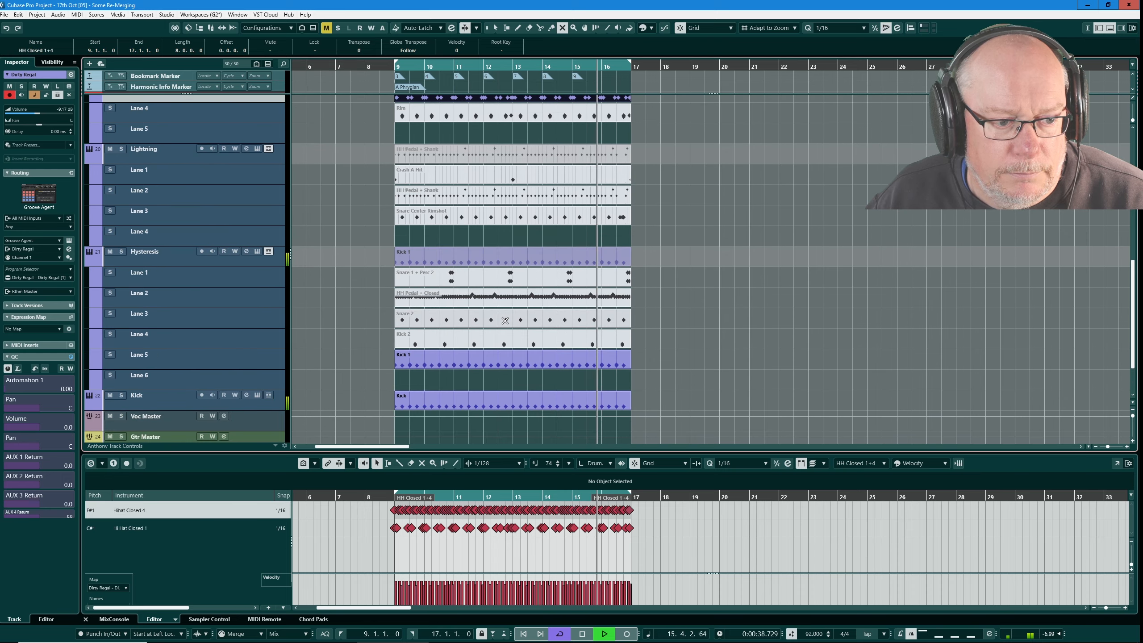
{"action": "left_click", "coordinate": [476, 326]}
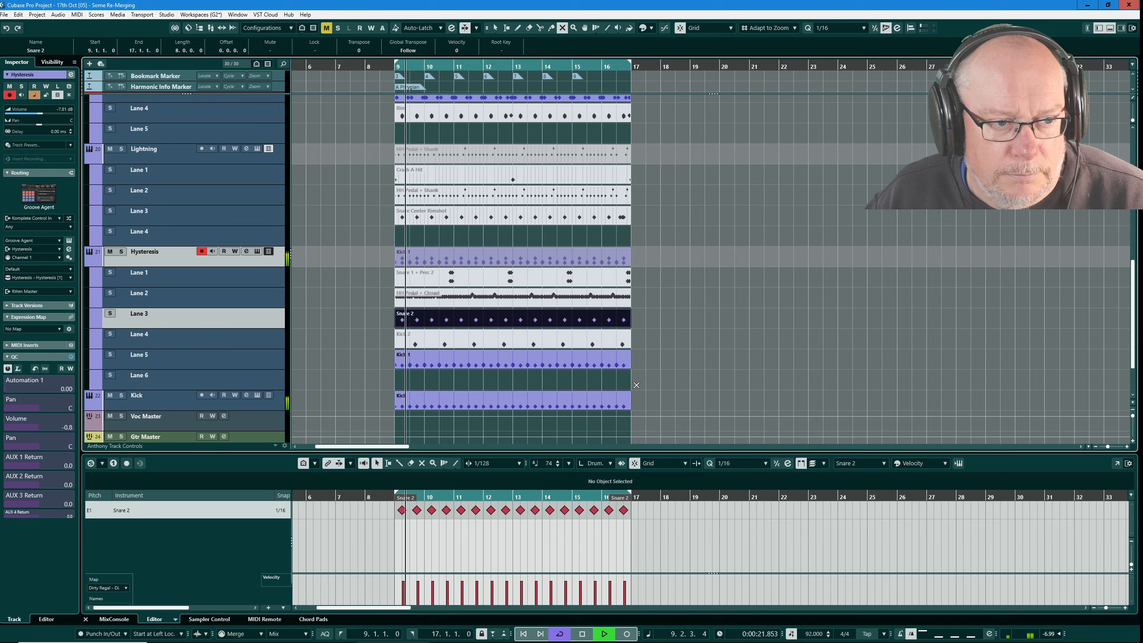
- Unmute HH Pedal + Shank and Snare Center Rimshot on Lightning, and invert the mute states of Snare 2, Kick 2 and Kick 1 on Hysteresis
{"action": "left_click_drag", "start_coordinate": [382, 198], "coordinate": [450, 218]}
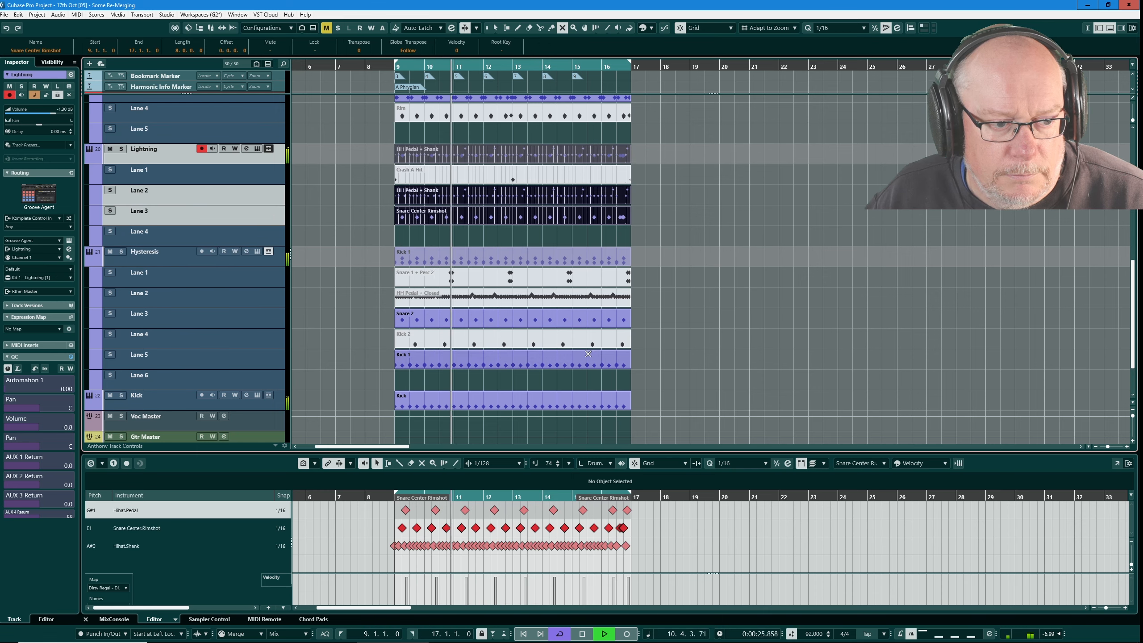
{"action": "left_click_drag", "start_coordinate": [381, 318], "coordinate": [518, 365]}
{"action": "left_click", "coordinate": [726, 383]}
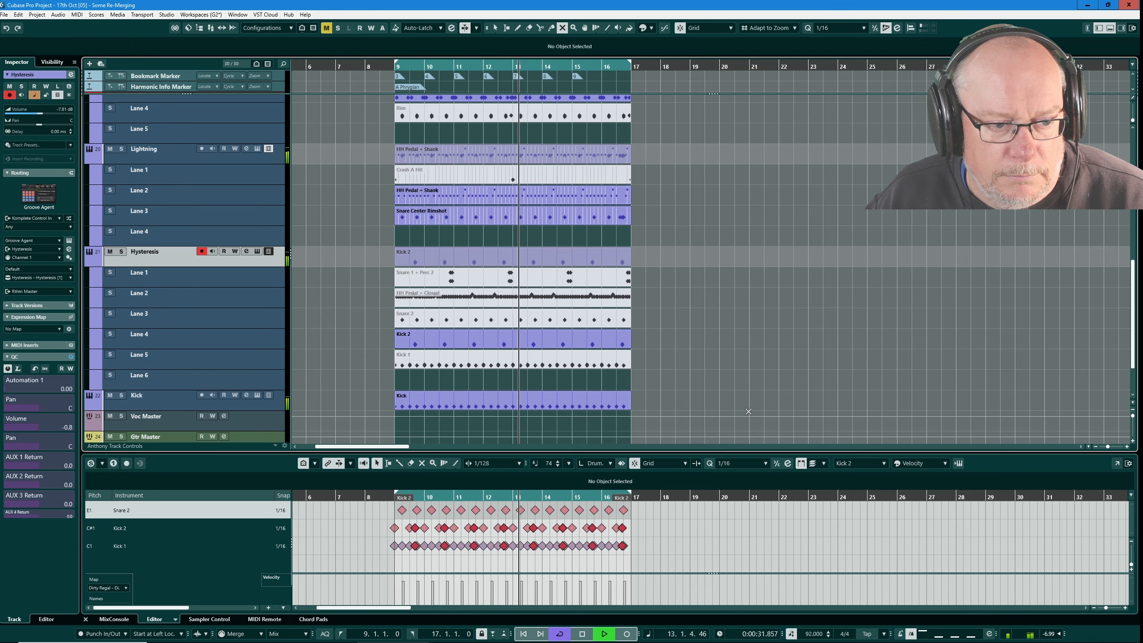
- Unmute Snare 1 + Perc 2 and HH Pedal + Closed on Hysteresis, and the Crash A Hit part on Lightning
{"action": "scroll", "coordinate": [732, 385], "scroll_direction": "up", "scroll_amount": 3}
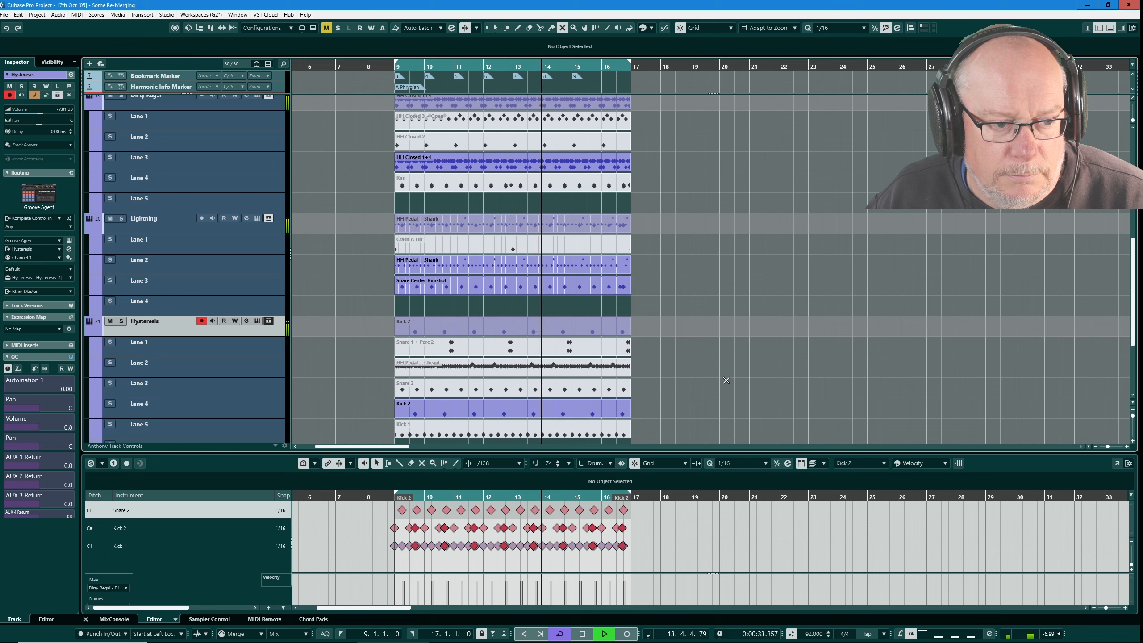
{"action": "left_click_drag", "start_coordinate": [373, 347], "coordinate": [410, 368]}
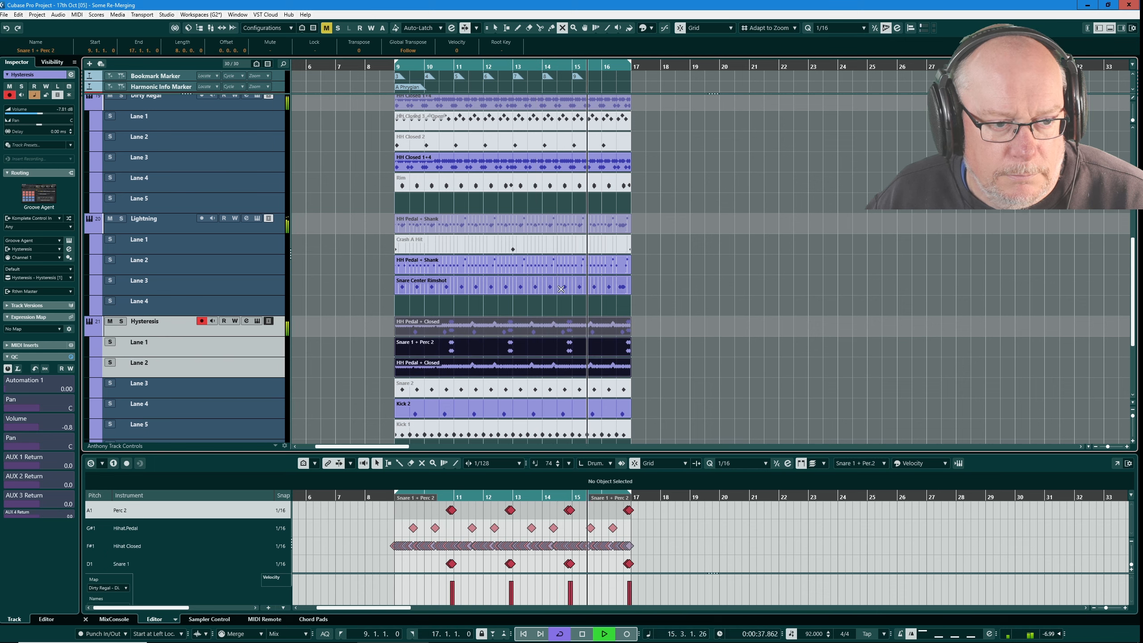
{"action": "left_click", "coordinate": [520, 247]}
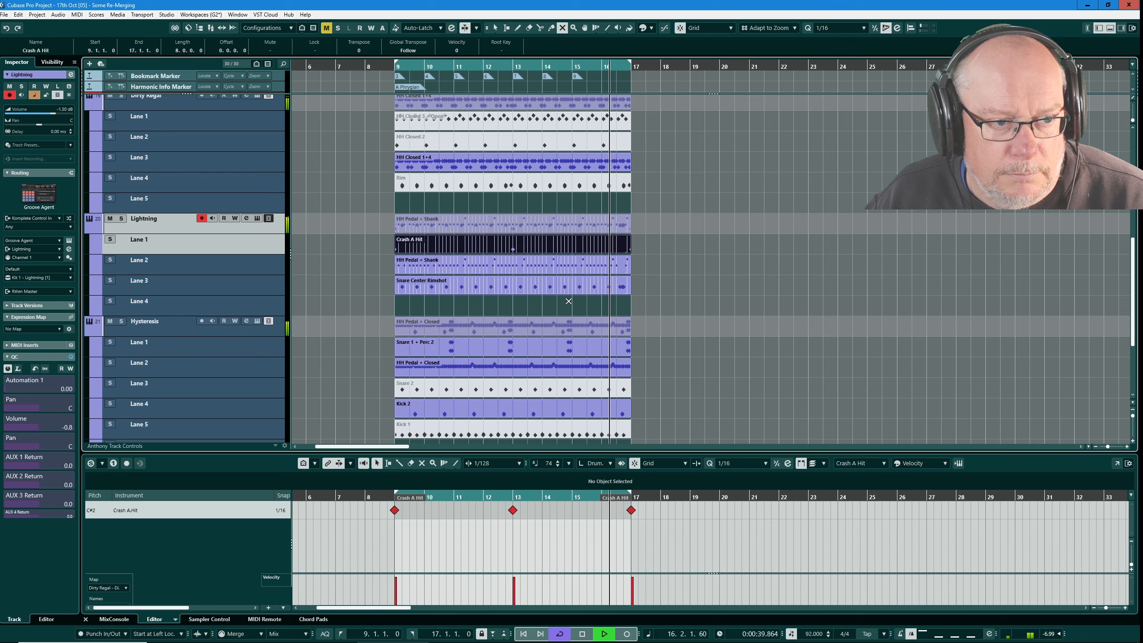
- Unmute the parts on Dirty Regal Lanes 1 and 2, mute HH Closed 1+4 on Lane 3, and stop playback
{"action": "scroll", "coordinate": [381, 192], "scroll_direction": "up", "scroll_amount": 3}
{"action": "left_click_drag", "start_coordinate": [381, 191], "coordinate": [686, 236]}
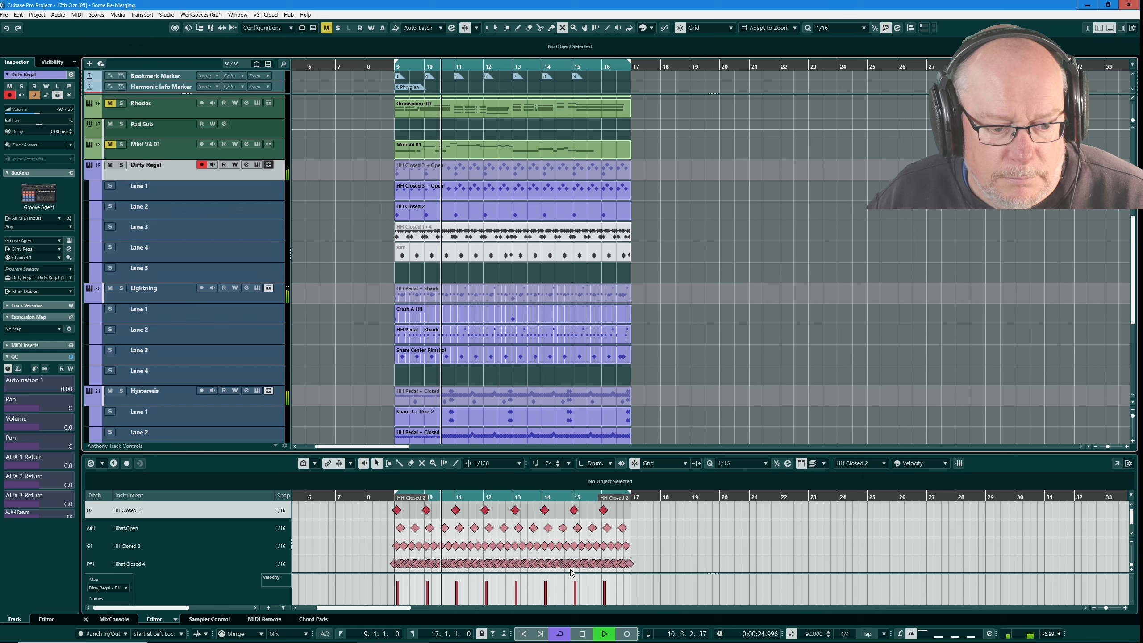
{"action": "left_click", "coordinate": [582, 633]}
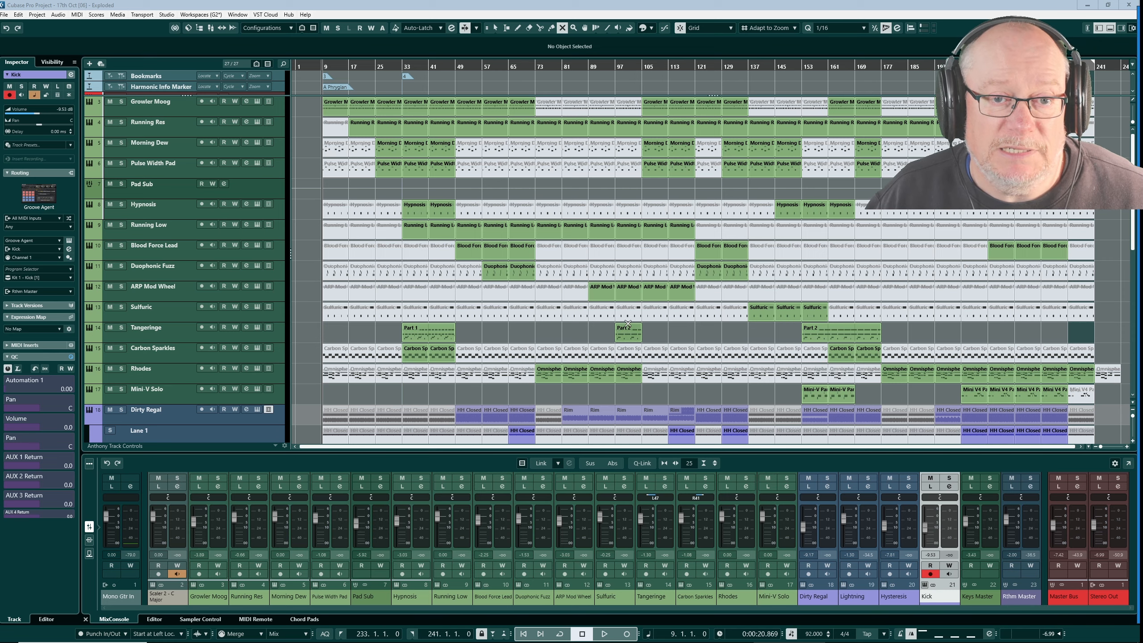
- Erase the muted Snare 1 parts from bars 73 to 105 and the first HH Pedal part on Hysteresis, and clean up its lanes
{"action": "scroll", "coordinate": [607, 328], "scroll_direction": "down", "scroll_amount": 10}
{"action": "scroll", "coordinate": [589, 335], "scroll_direction": "up", "scroll_amount": 3}
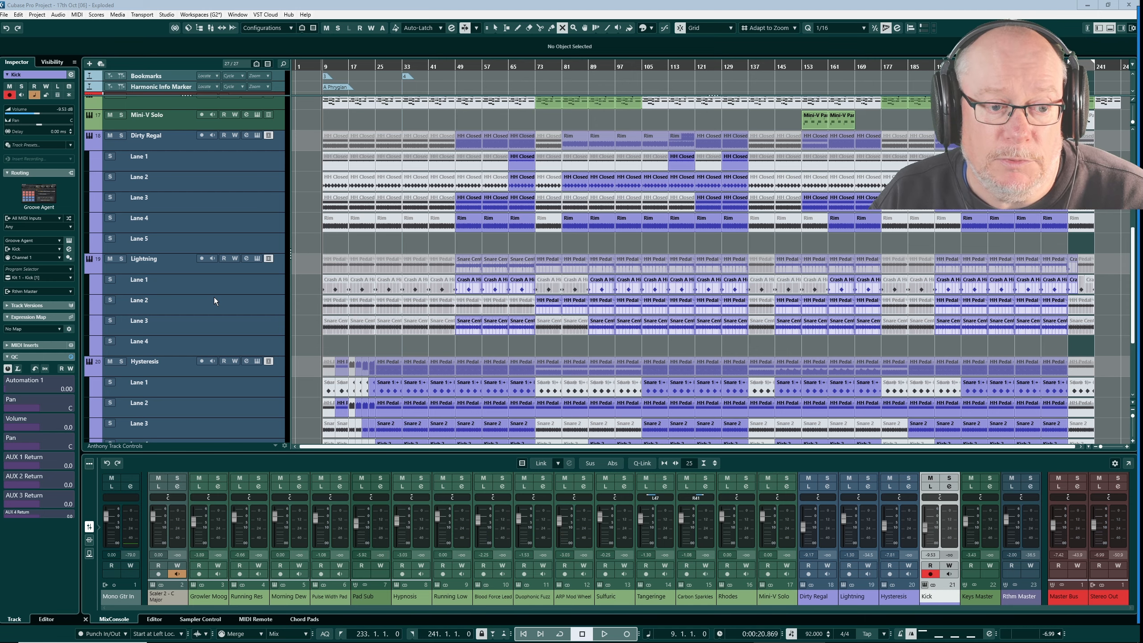
{"action": "scroll", "coordinate": [214, 297], "scroll_direction": "up", "scroll_amount": 3}
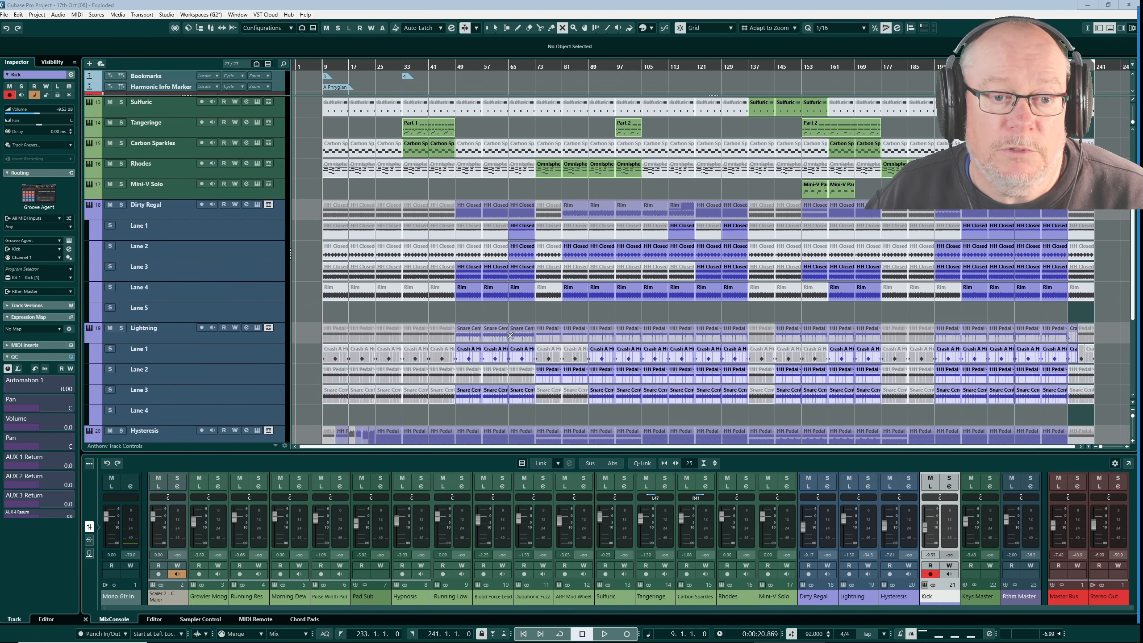
{"action": "scroll", "coordinate": [567, 317], "scroll_direction": "down", "scroll_amount": 6}
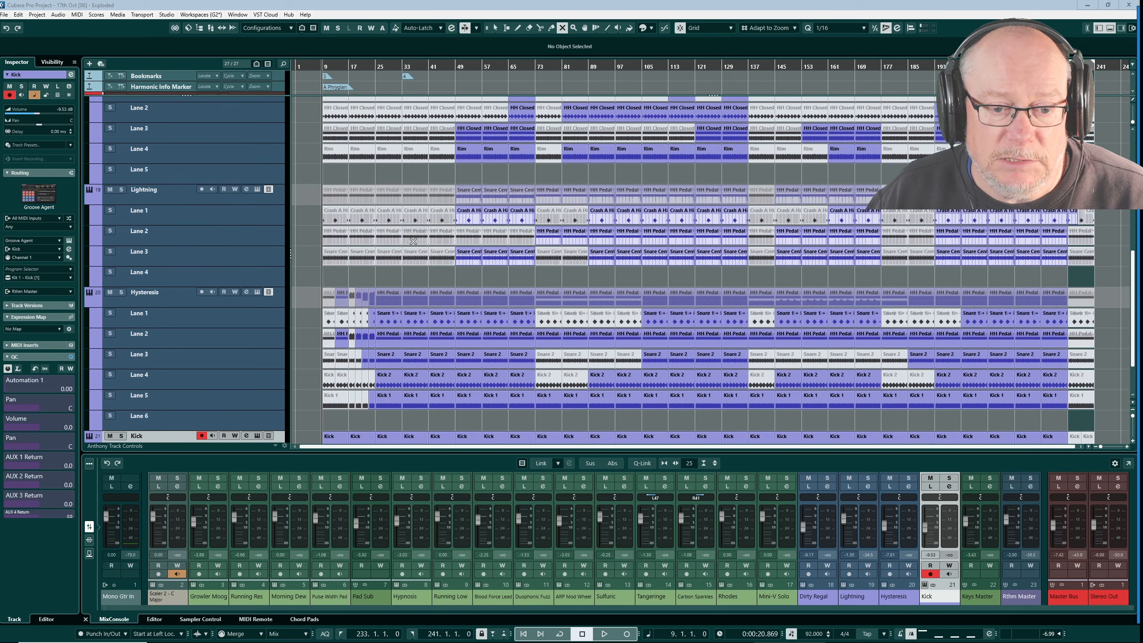
{"action": "right_click", "coordinate": [525, 321]}
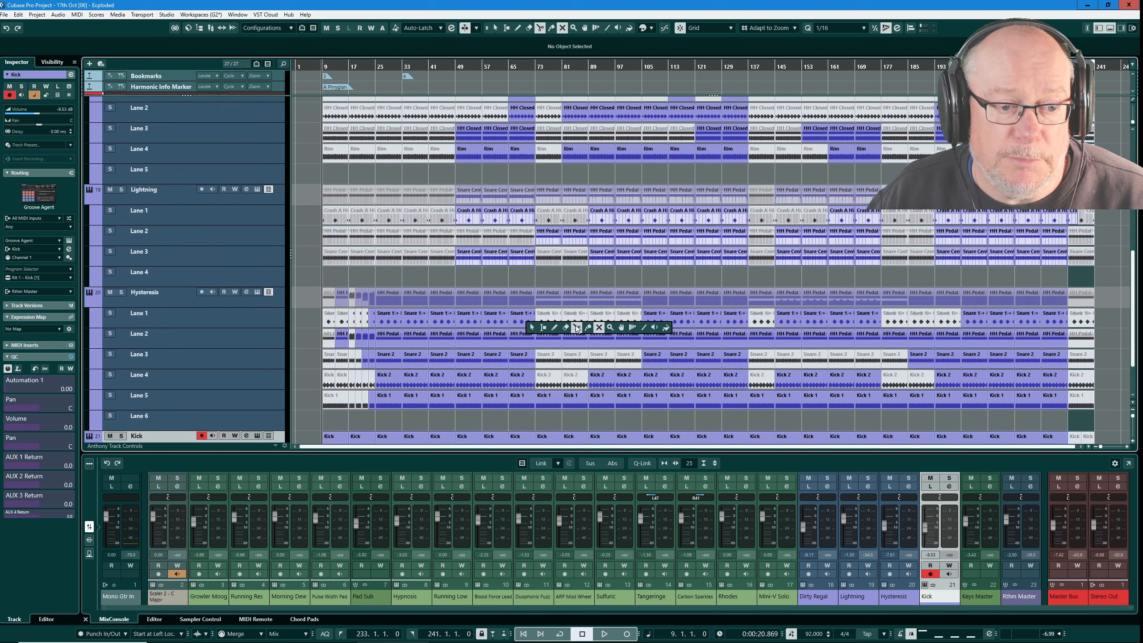
{"action": "left_click", "coordinate": [566, 327]}
{"action": "left_click_drag", "start_coordinate": [547, 318], "coordinate": [626, 314]}
{"action": "left_click", "coordinate": [626, 314]}
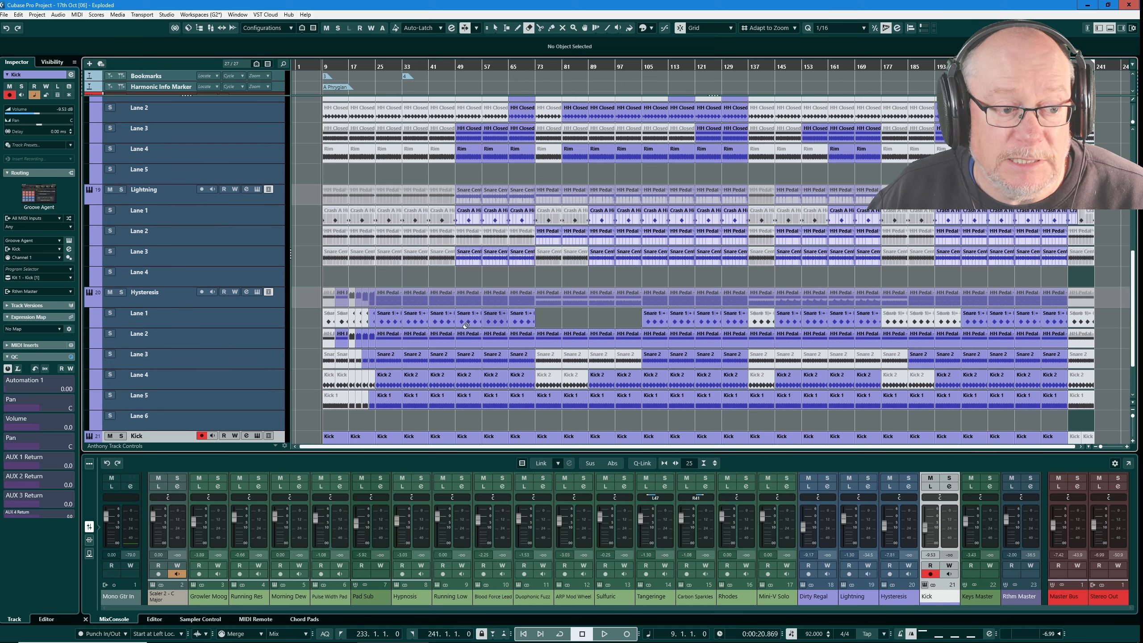
{"action": "left_click", "coordinate": [329, 335]}
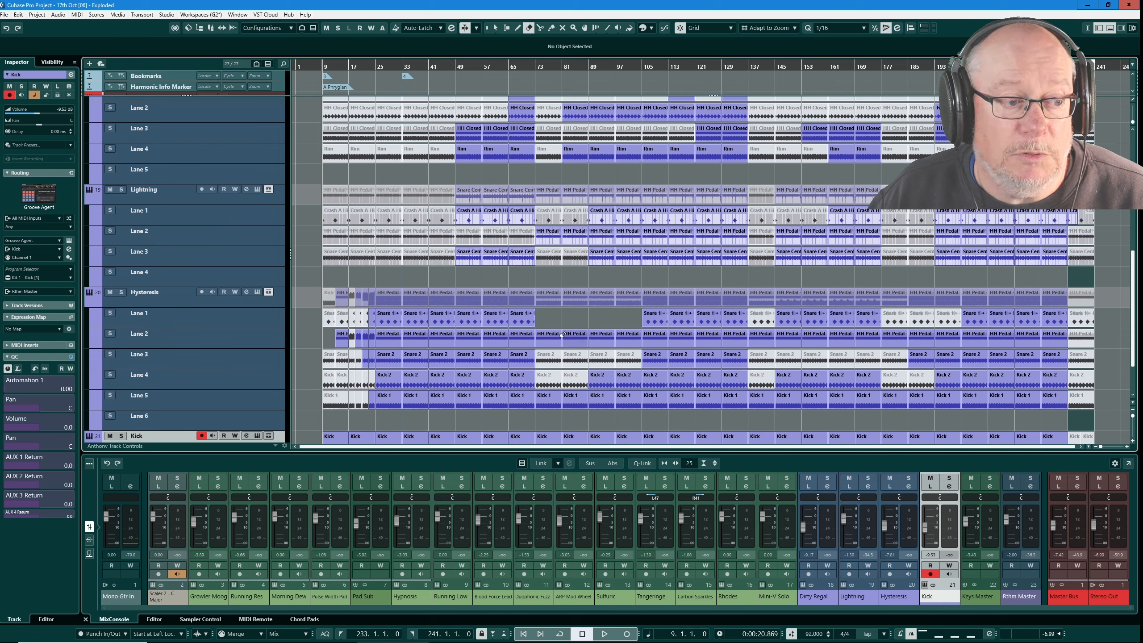
{"action": "right_click", "coordinate": [193, 308]}
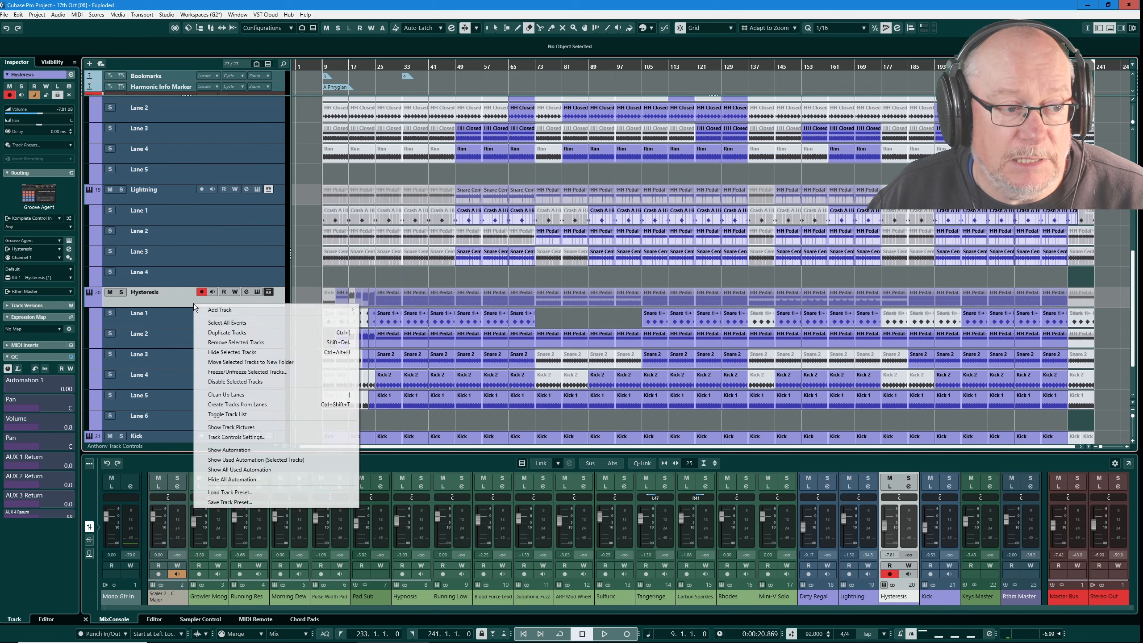
{"action": "left_click", "coordinate": [242, 398]}
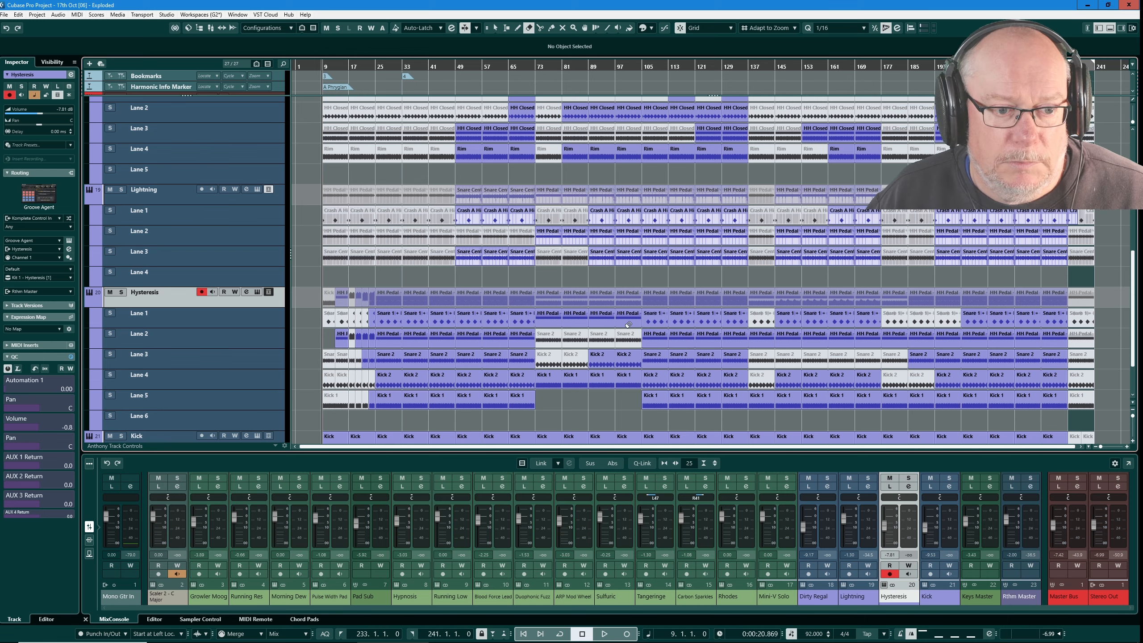
- Undo the lane clean-up and the part erasures on Hysteresis
{"action": "key", "text": "ctrl+z"}
{"action": "key", "text": "ctrl+z"}
{"action": "key", "text": "ctrl+z"}
{"action": "key", "text": "ctrl+z"}
{"action": "key", "text": "ctrl+z"}
{"action": "key", "text": "ctrl+z"}
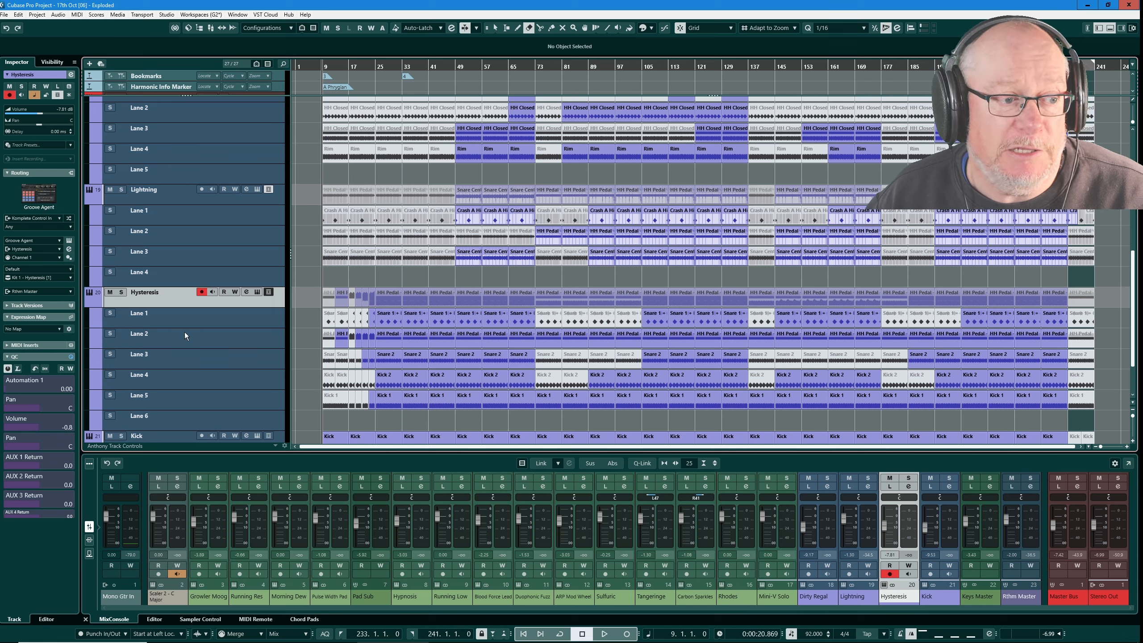
{"action": "right_click", "coordinate": [173, 298]}
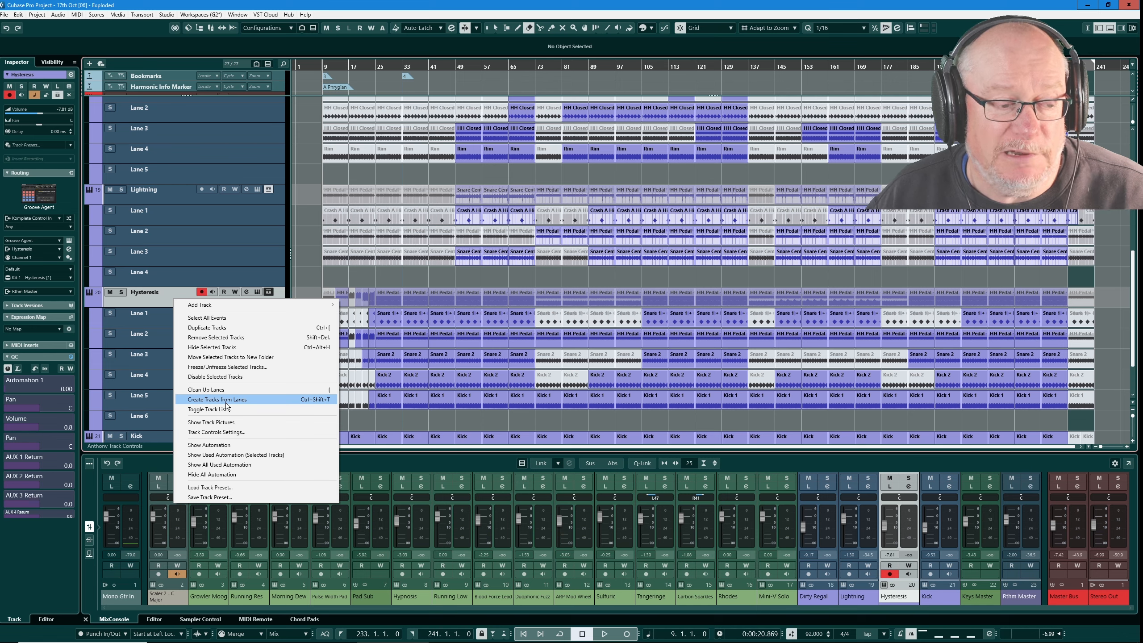
{"action": "left_click", "coordinate": [151, 295]}
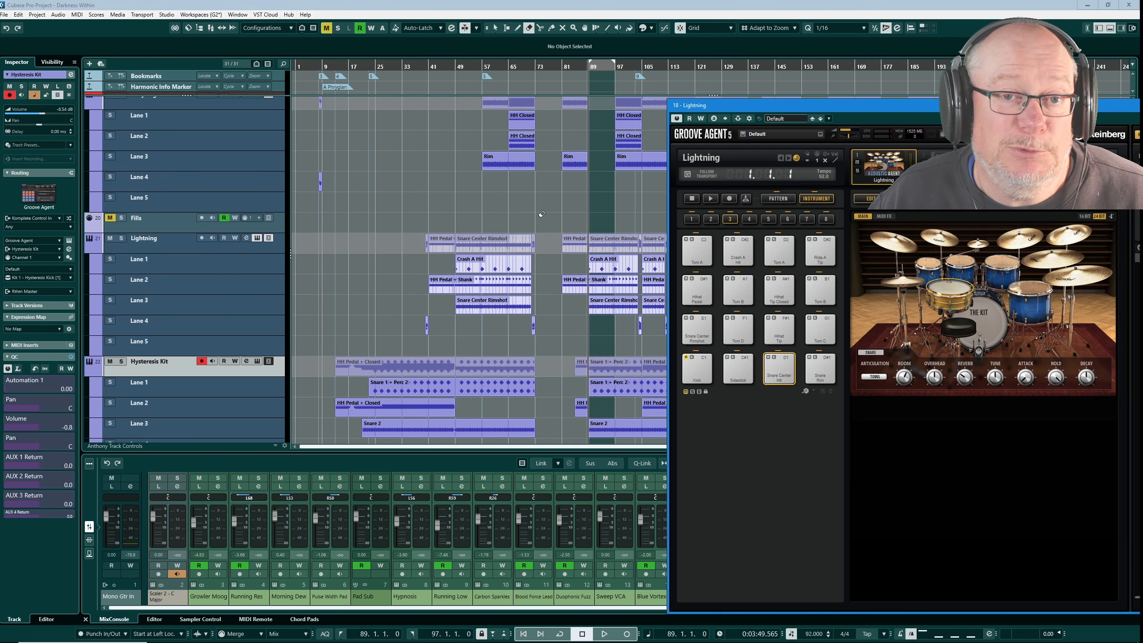
- Choose a pattern position on the Lightning - 098 style dial, place its MIDI on the Fills track near bar 14, and close Groove Agent
{"action": "left_click_drag", "start_coordinate": [791, 103], "coordinate": [489, 216]}
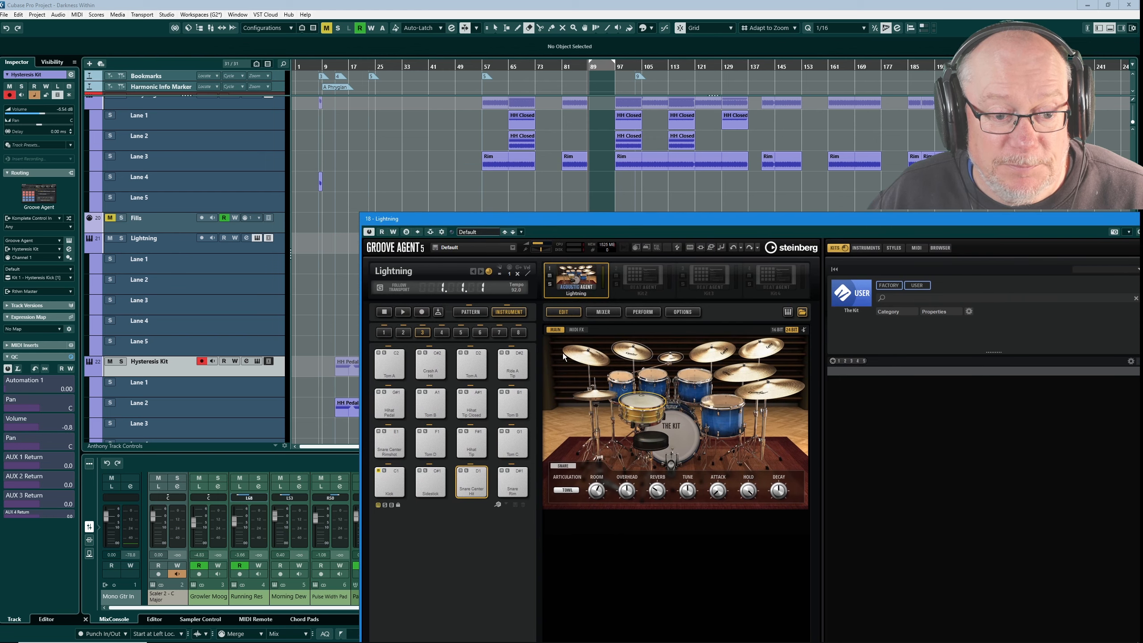
{"action": "left_click", "coordinate": [470, 312]}
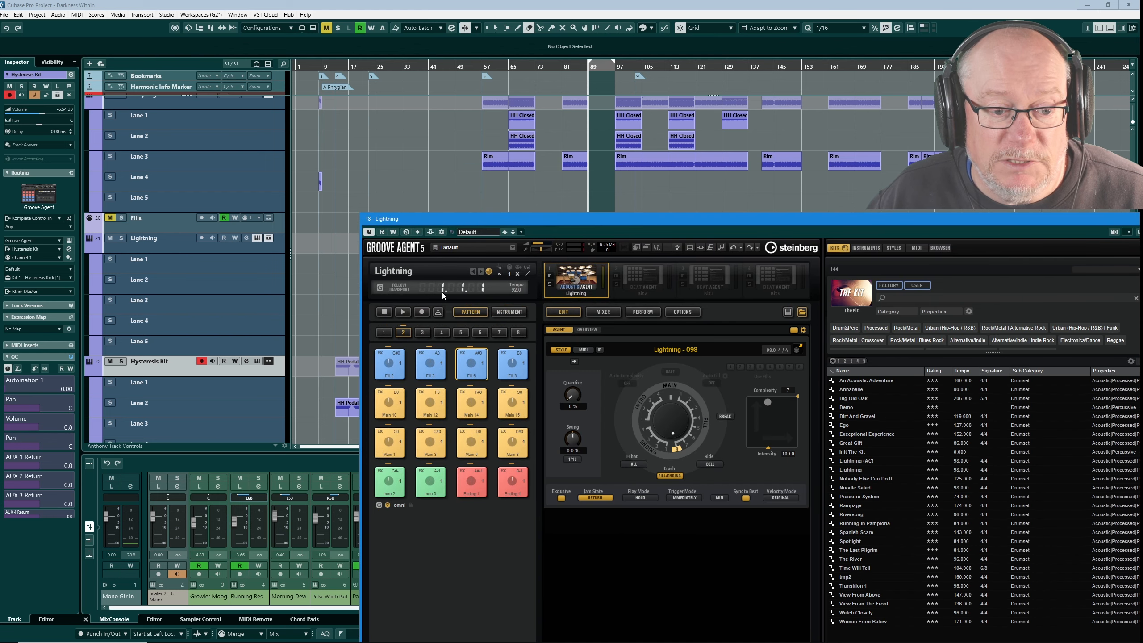
{"action": "left_click", "coordinate": [681, 395]}
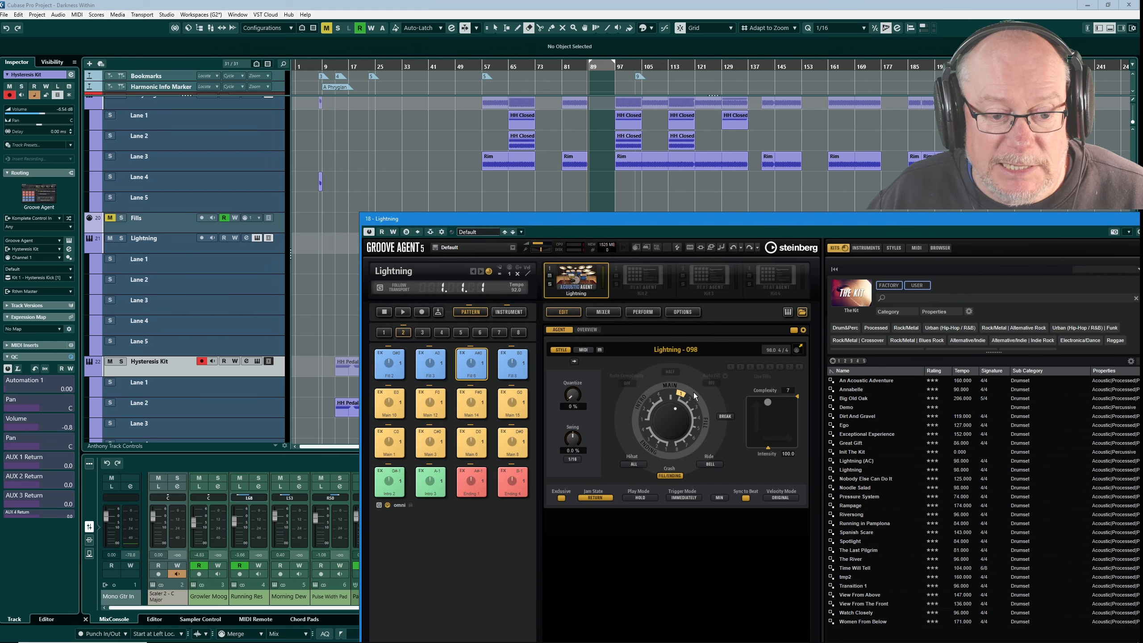
{"action": "left_click", "coordinate": [689, 399]}
{"action": "left_click", "coordinate": [696, 407]}
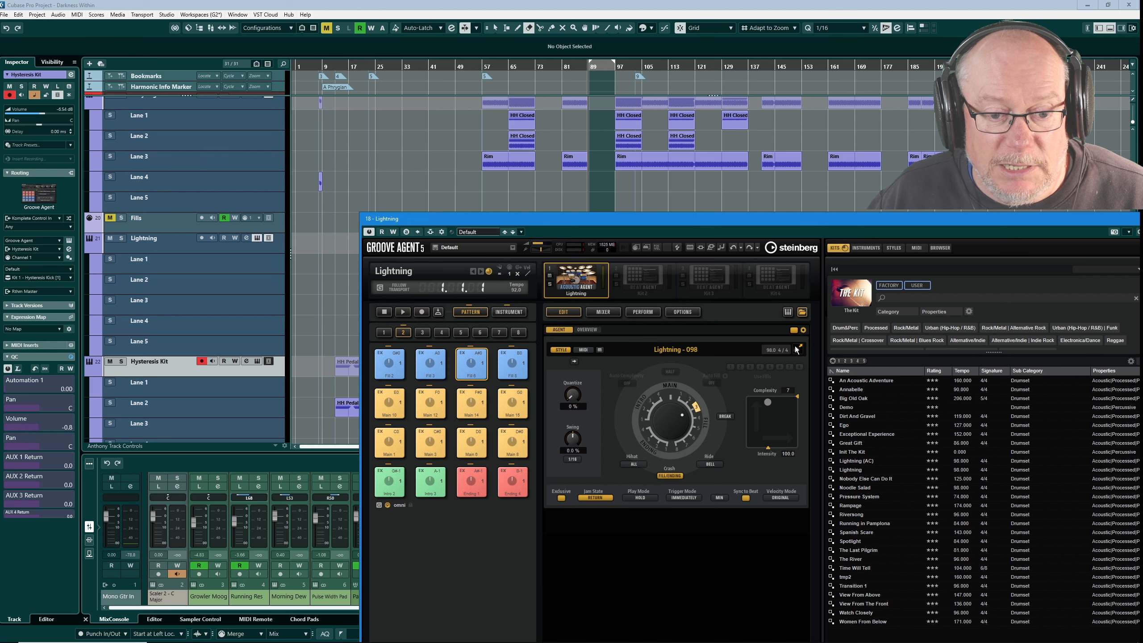
{"action": "mouse_move", "coordinate": [799, 351]}
{"action": "left_mouse_down"}
{"action": "mouse_move", "coordinate": [814, 256]}
{"action": "mouse_move", "coordinate": [388, 208]}
{"action": "mouse_move", "coordinate": [343, 224]}
{"action": "left_mouse_up"}
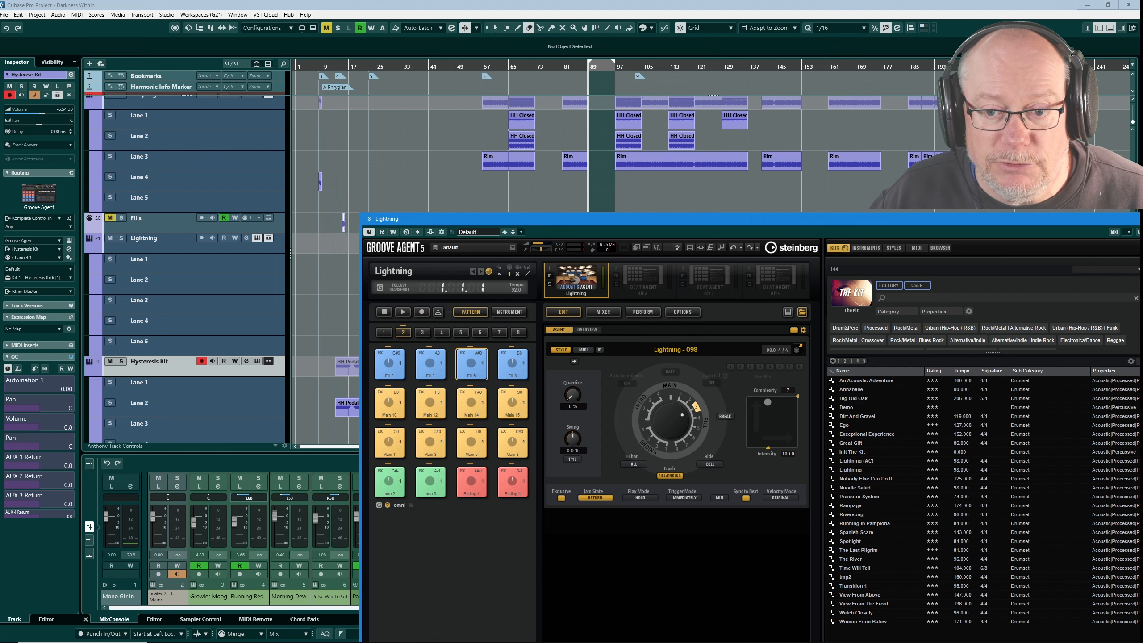
{"action": "key", "text": "Escape"}
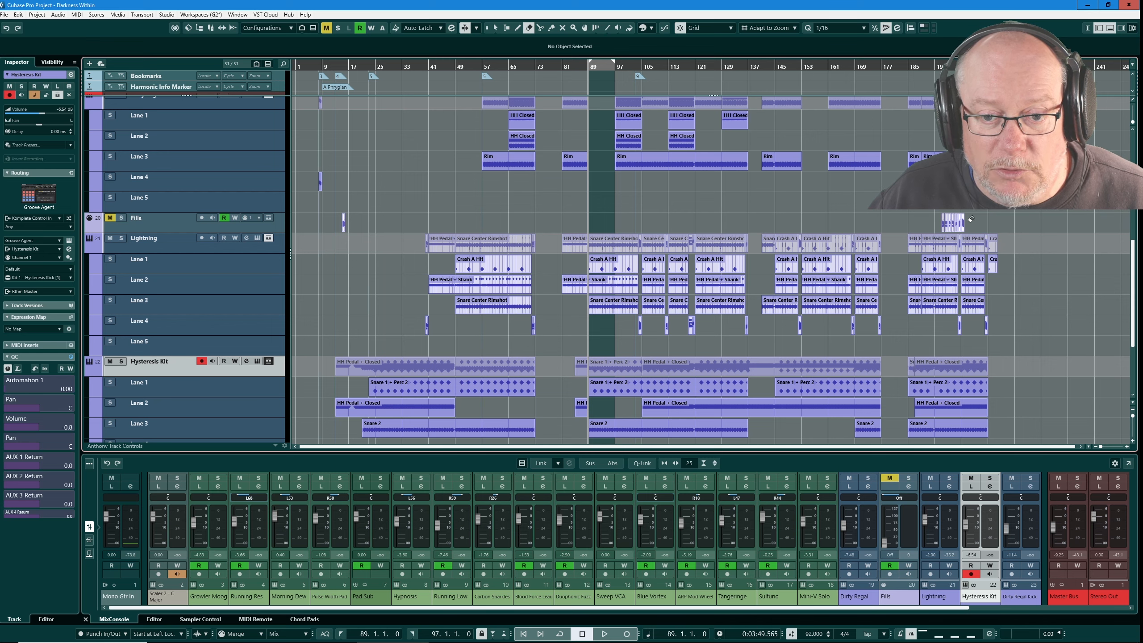
- Examine the numbered fill parts on the Fills track and their placement on Lightning Lane 4
{"action": "scroll", "coordinate": [977, 225], "scroll_direction": "up", "scroll_amount": 8}
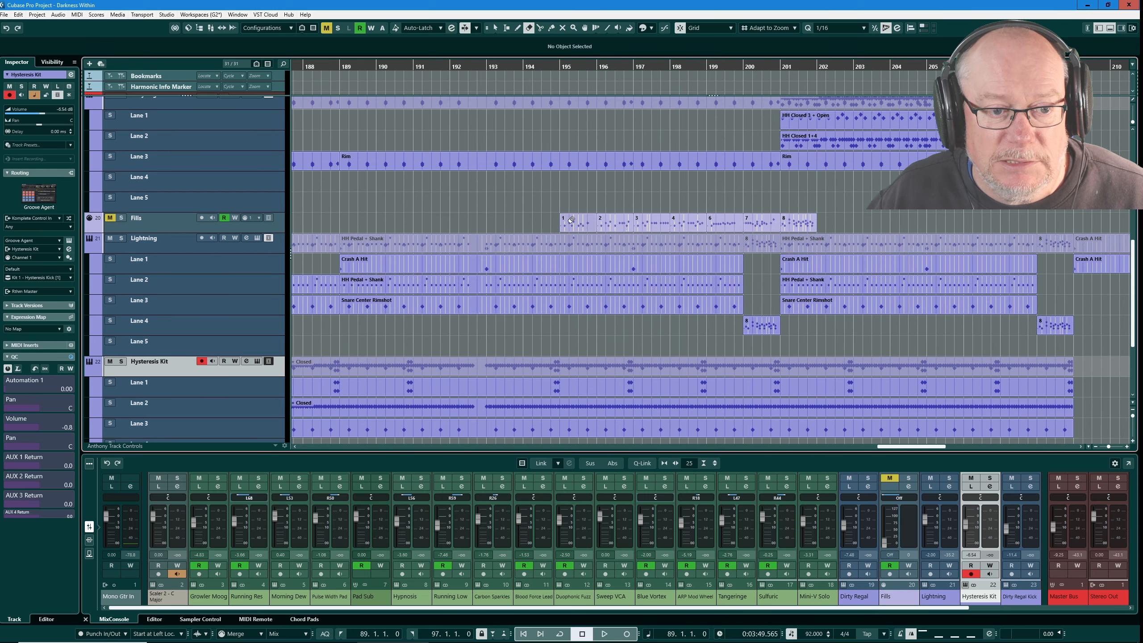
{"action": "scroll", "coordinate": [702, 234], "scroll_direction": "down", "scroll_amount": 6}
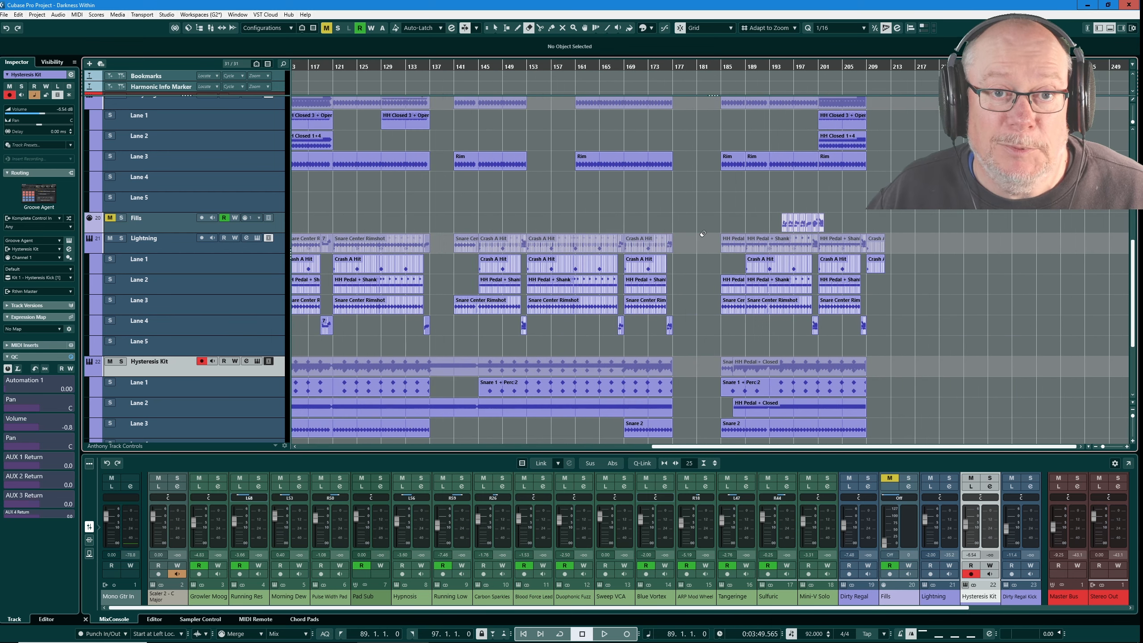
{"action": "scroll", "coordinate": [703, 233], "scroll_direction": "down", "scroll_amount": 5}
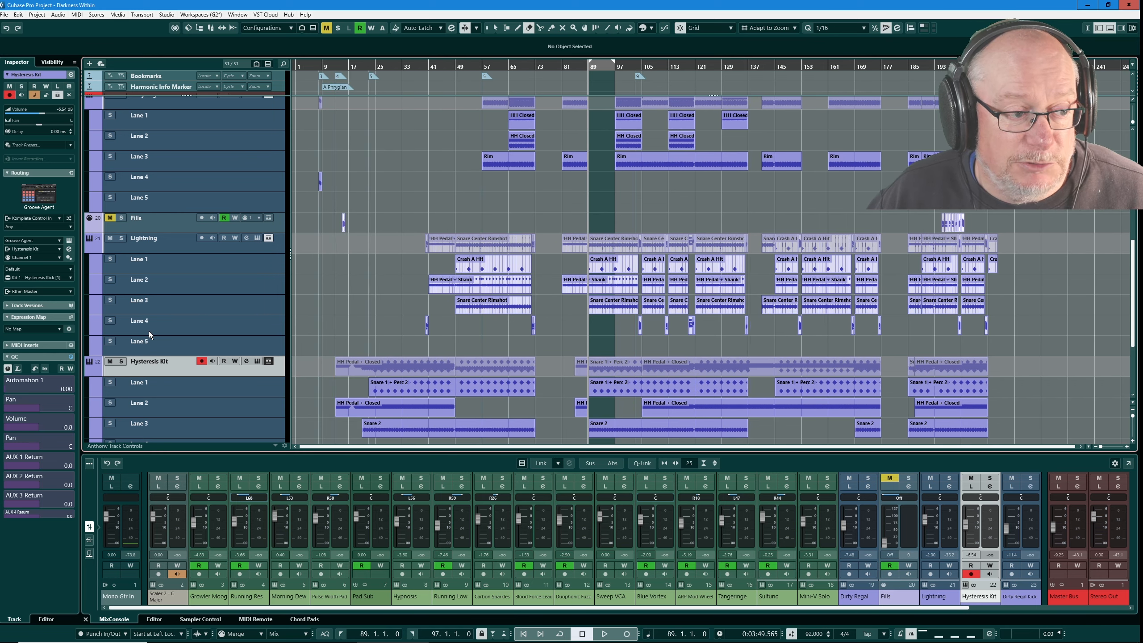
{"action": "scroll", "coordinate": [666, 341], "scroll_direction": "up", "scroll_amount": 8}
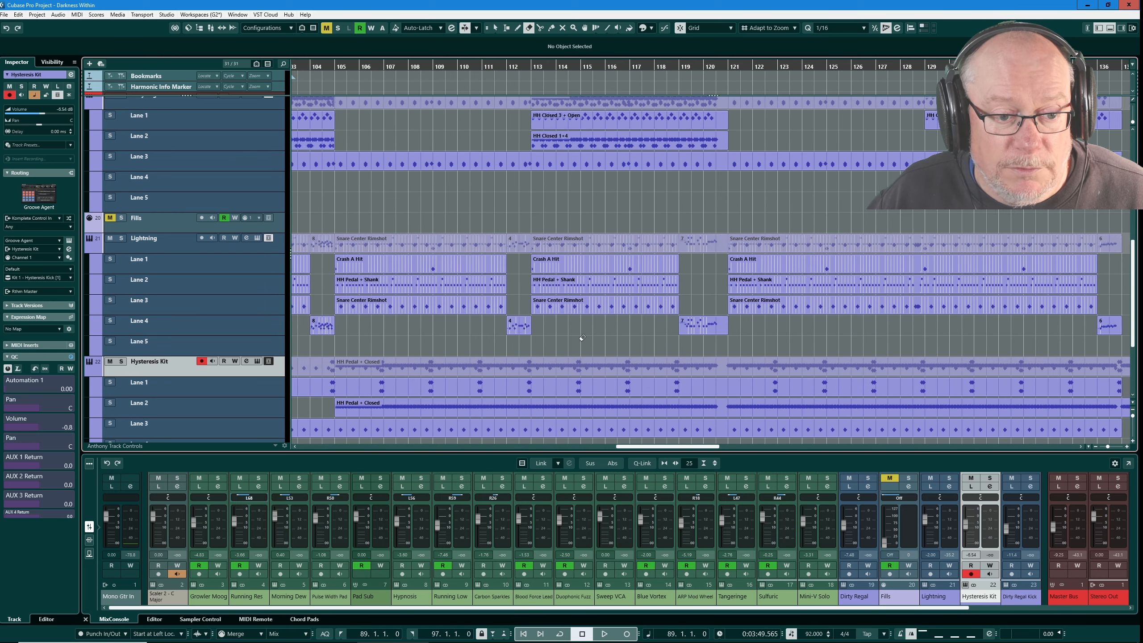
{"action": "scroll", "coordinate": [747, 322], "scroll_direction": "down", "scroll_amount": 3}
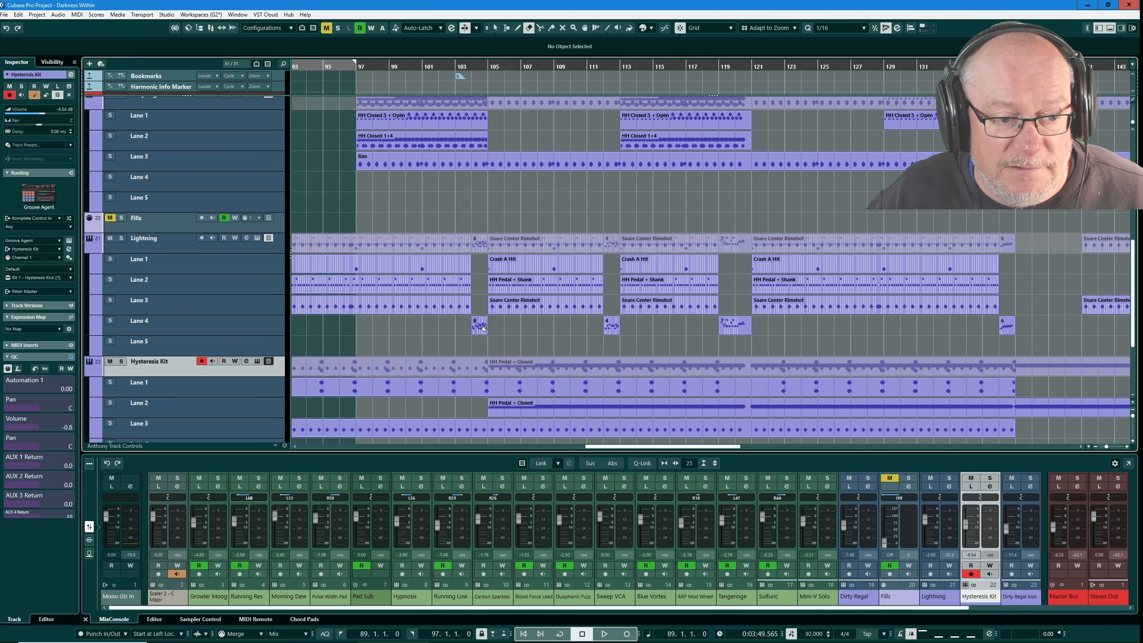
{"action": "scroll", "coordinate": [593, 320], "scroll_direction": "down", "scroll_amount": 5}
{"action": "scroll", "coordinate": [593, 321], "scroll_direction": "down", "scroll_amount": 2}
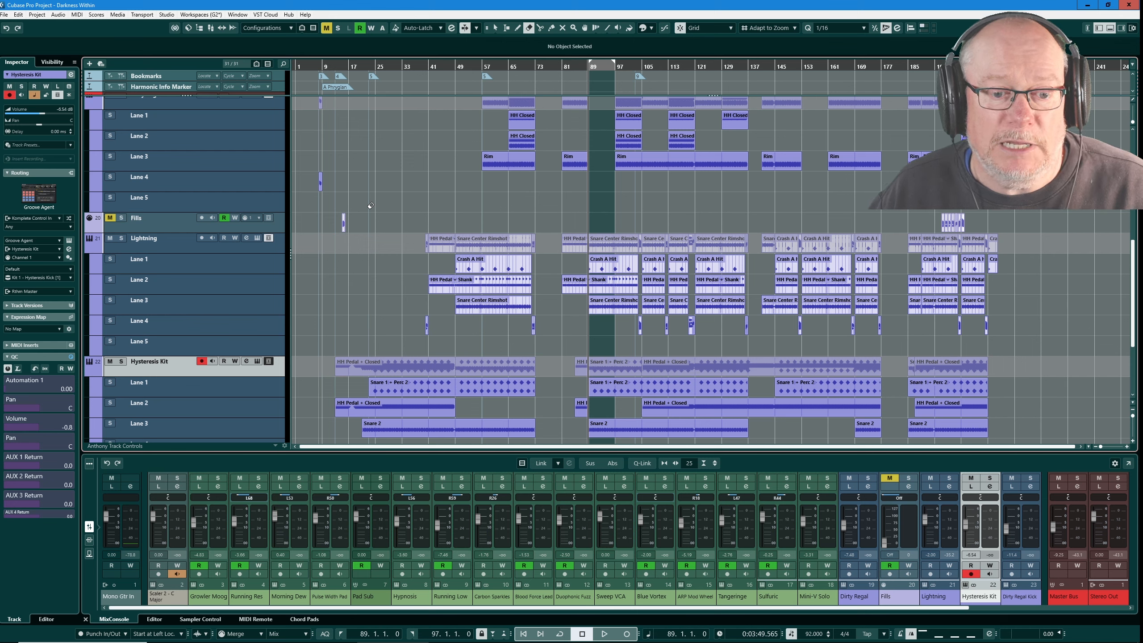
- Hide the mixer to enlarge the arrangement, bringing the Dirty Regal, Lightning and Hysteresis Kit lanes into view
{"action": "left_click", "coordinate": [1108, 28]}
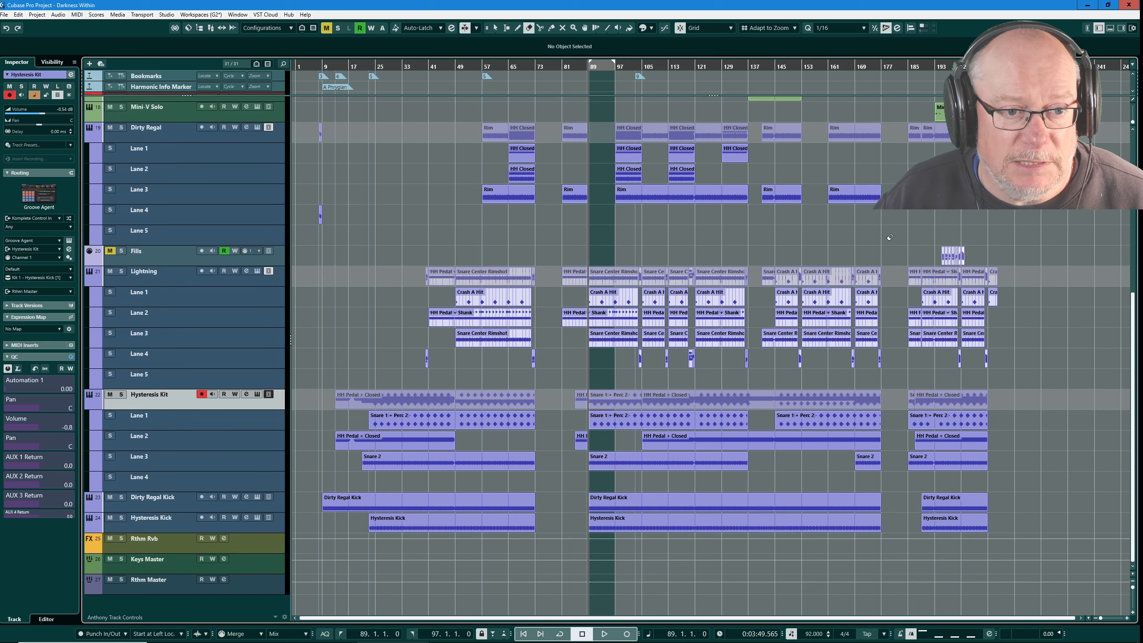
{"action": "scroll", "coordinate": [1068, 370], "scroll_direction": "up", "scroll_amount": 3}
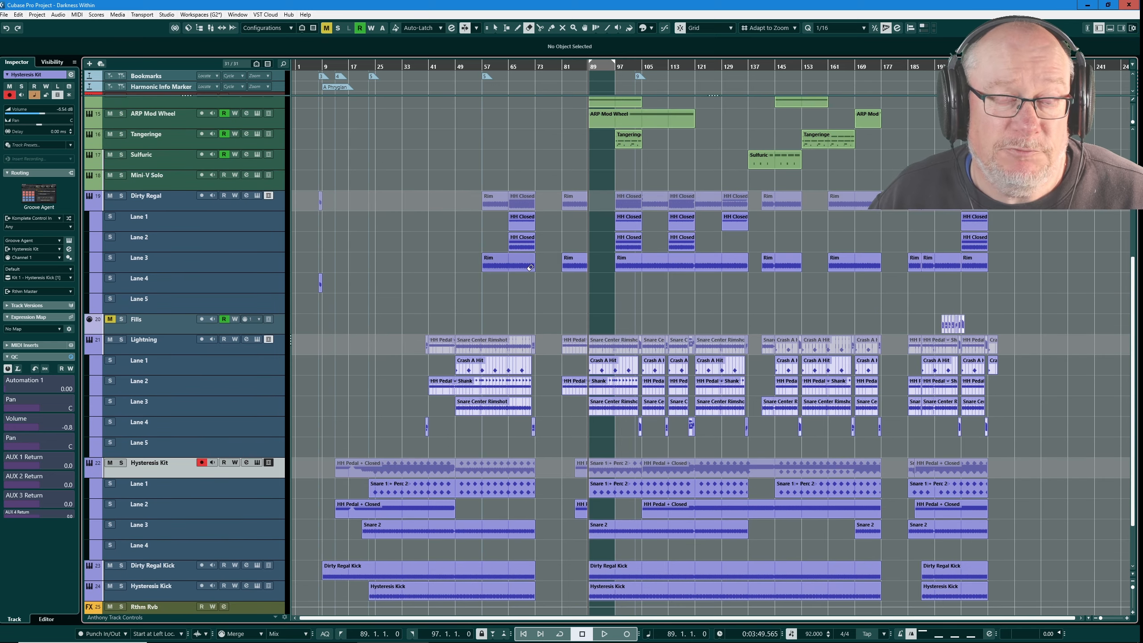